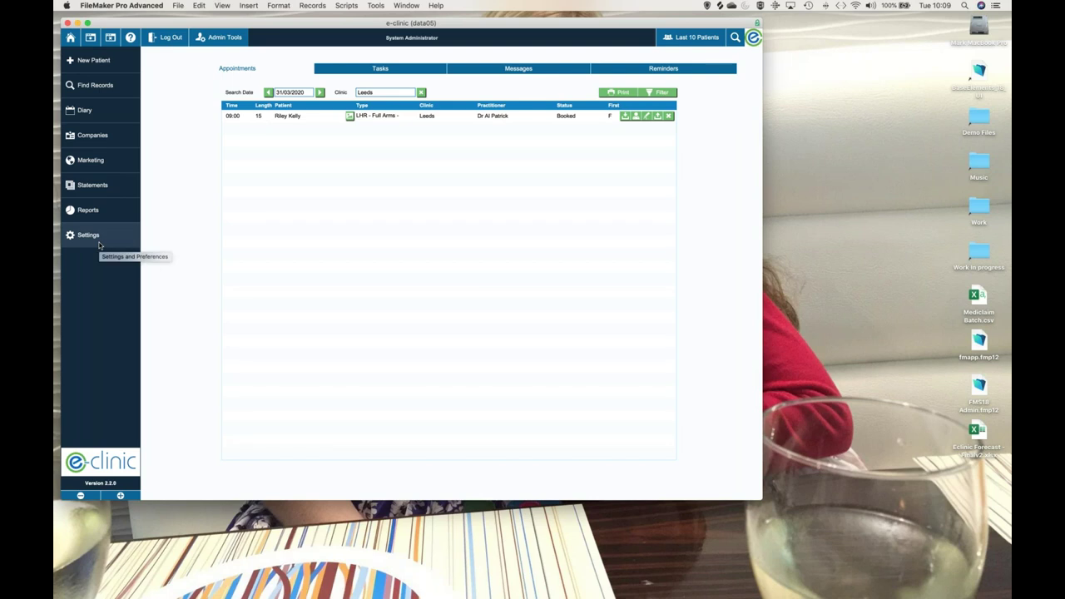
# Step: Check the Mailchimp integration details in the system settings and return to the home screen
pyautogui.click(99, 244)
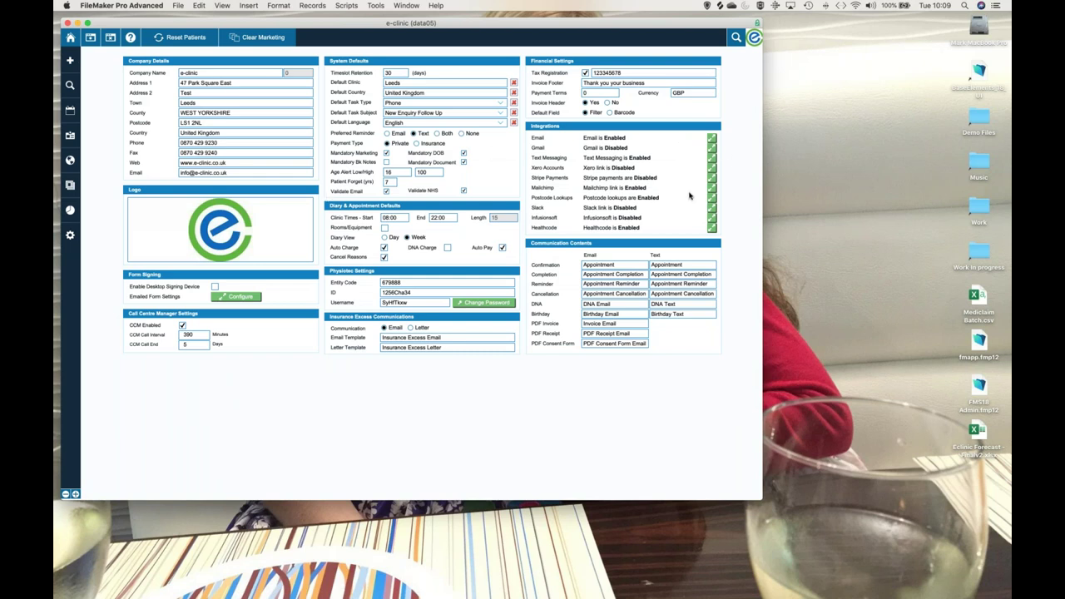
pyautogui.click(712, 189)
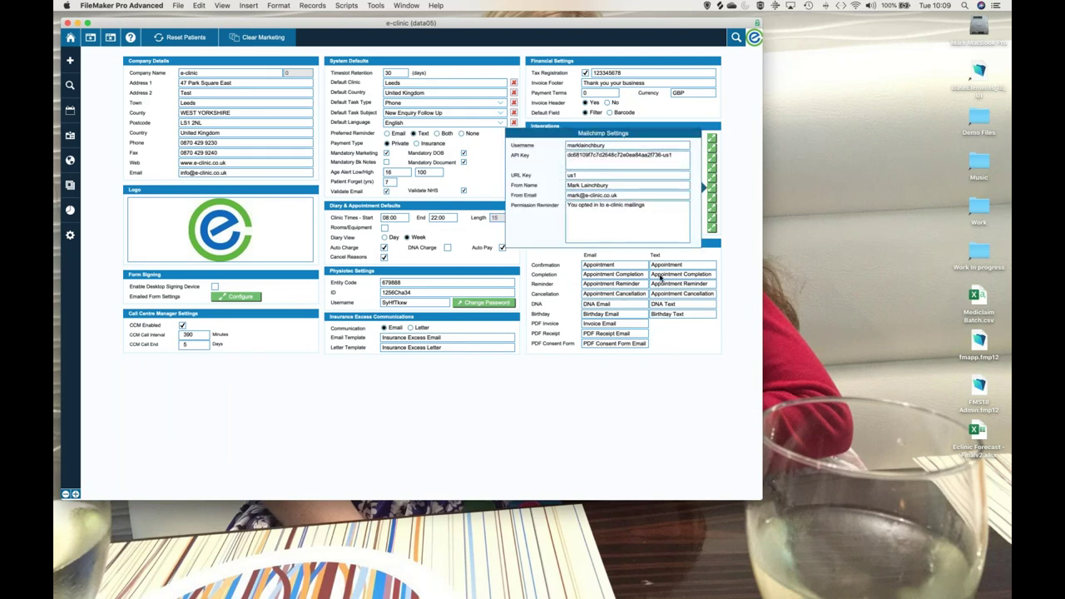
pyautogui.click(680, 394)
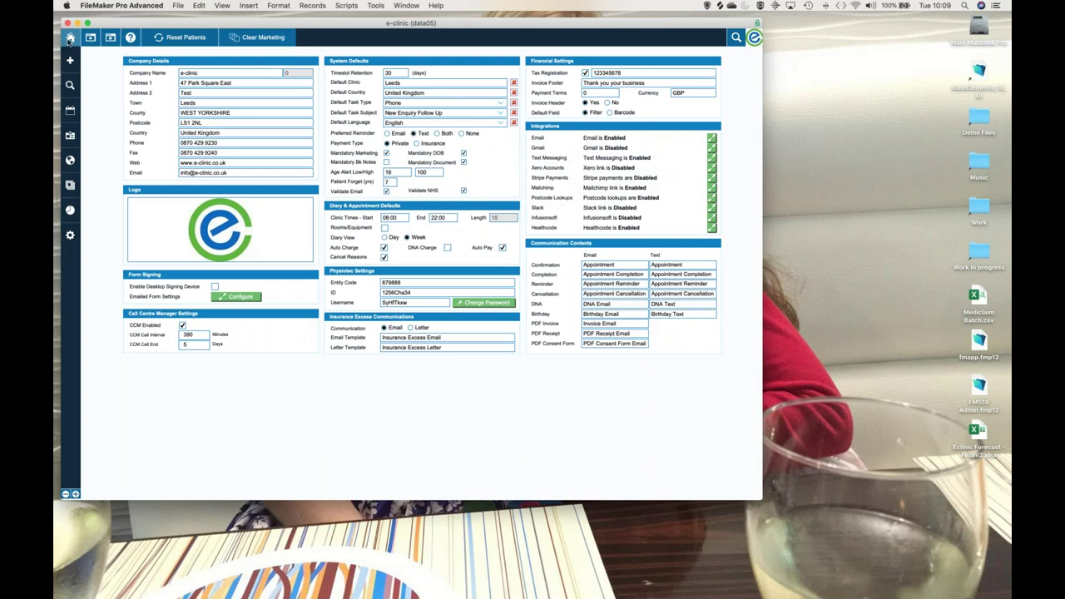
pyautogui.click(70, 39)
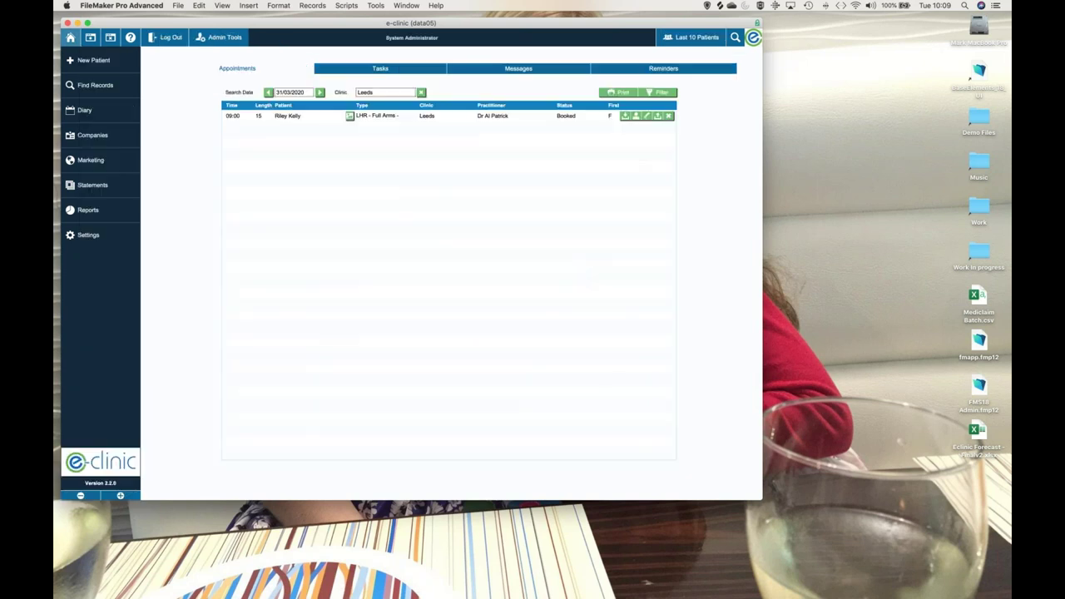
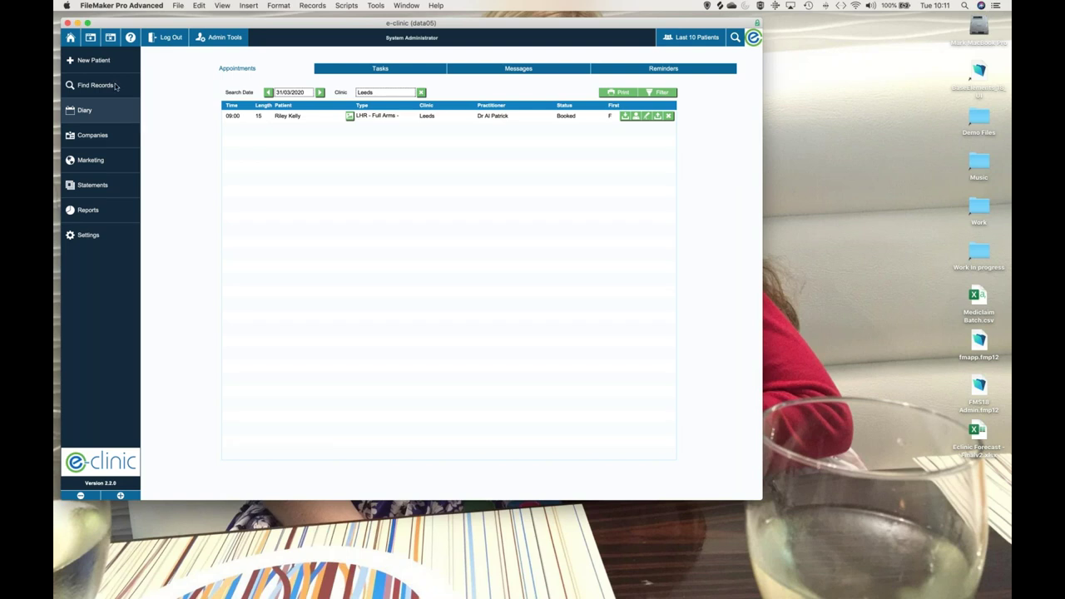
pyautogui.click(128, 86)
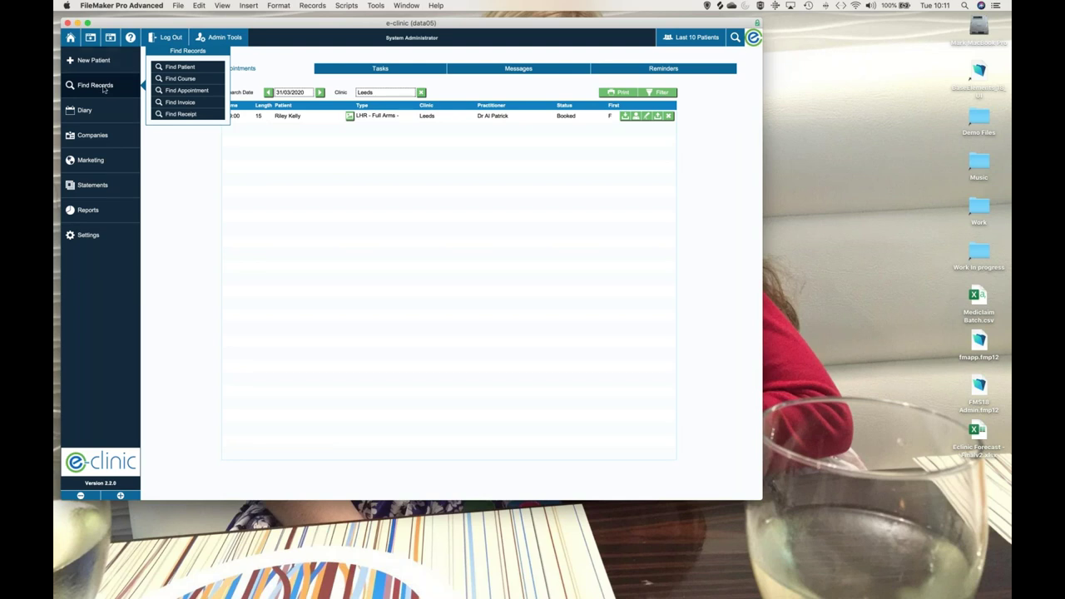
pyautogui.press('Escape')
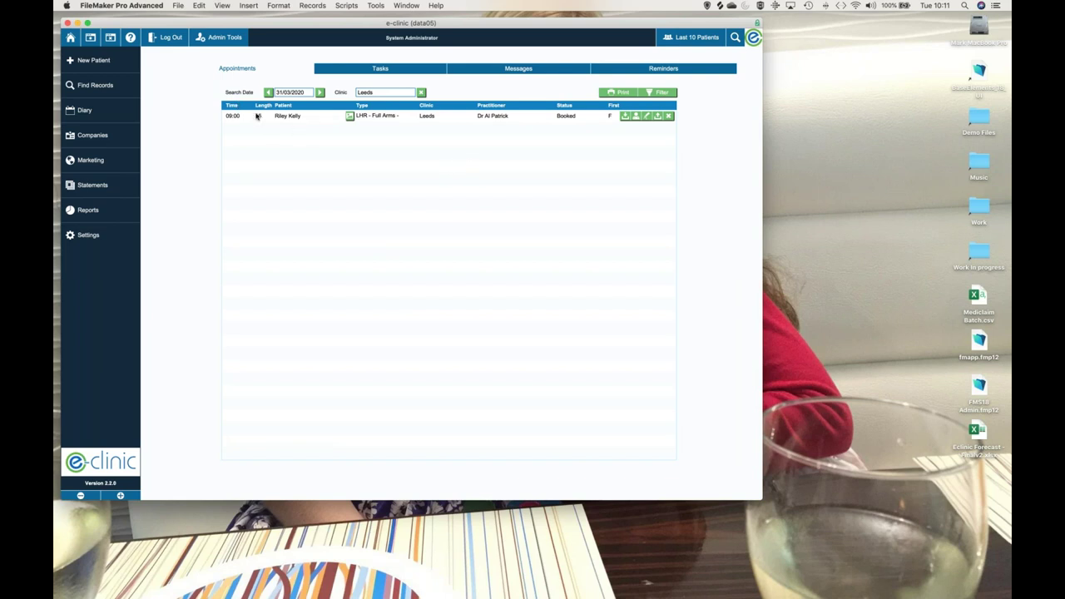
# Step: Search the patient records for all patients with gender Male, and return to the home screen
pyautogui.click(124, 88)
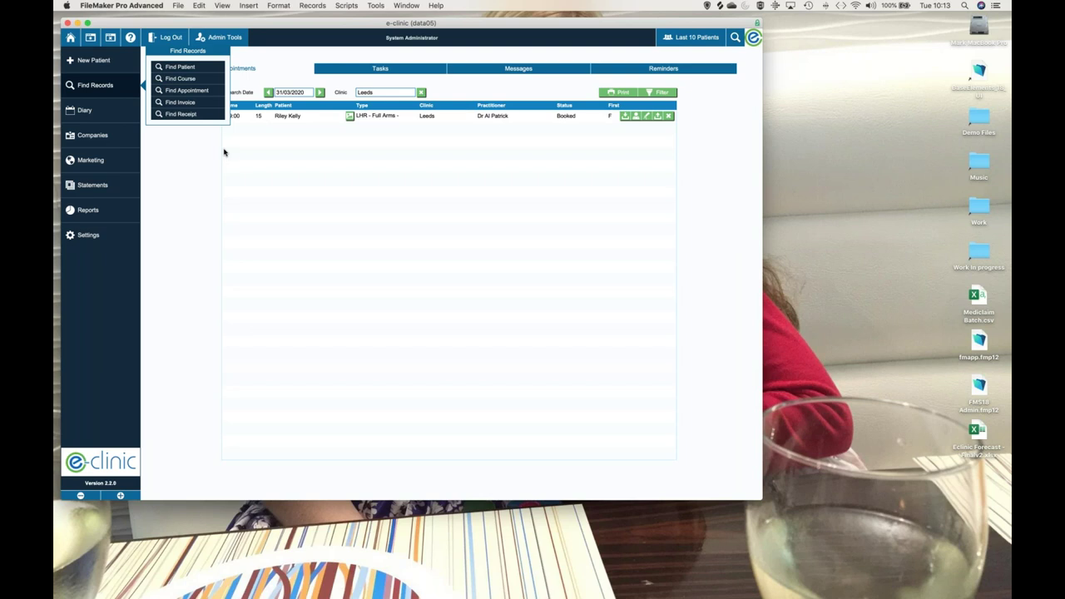
pyautogui.click(176, 68)
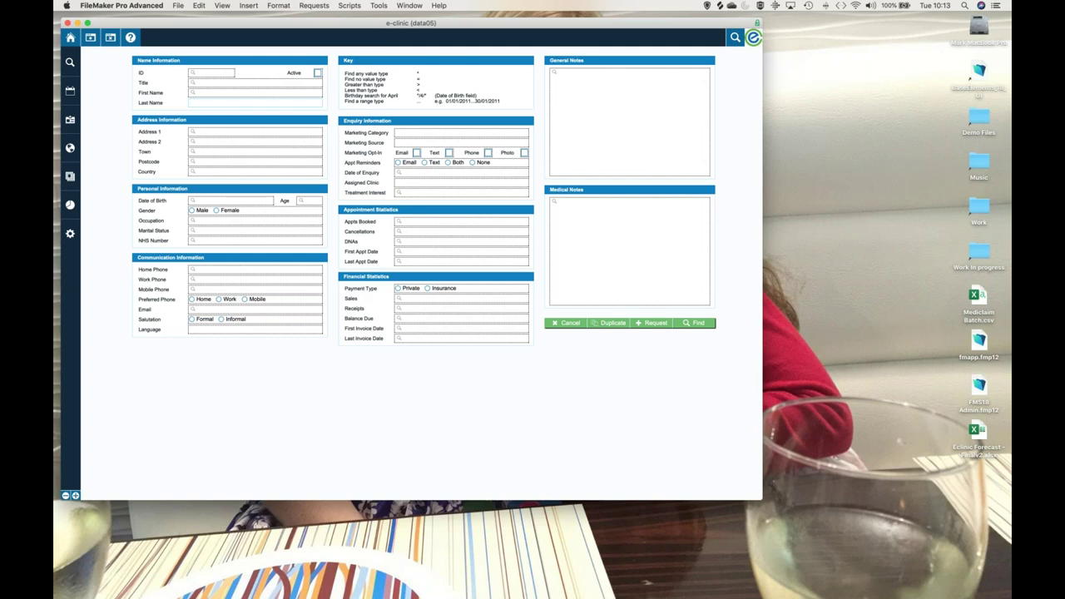
pyautogui.click(201, 212)
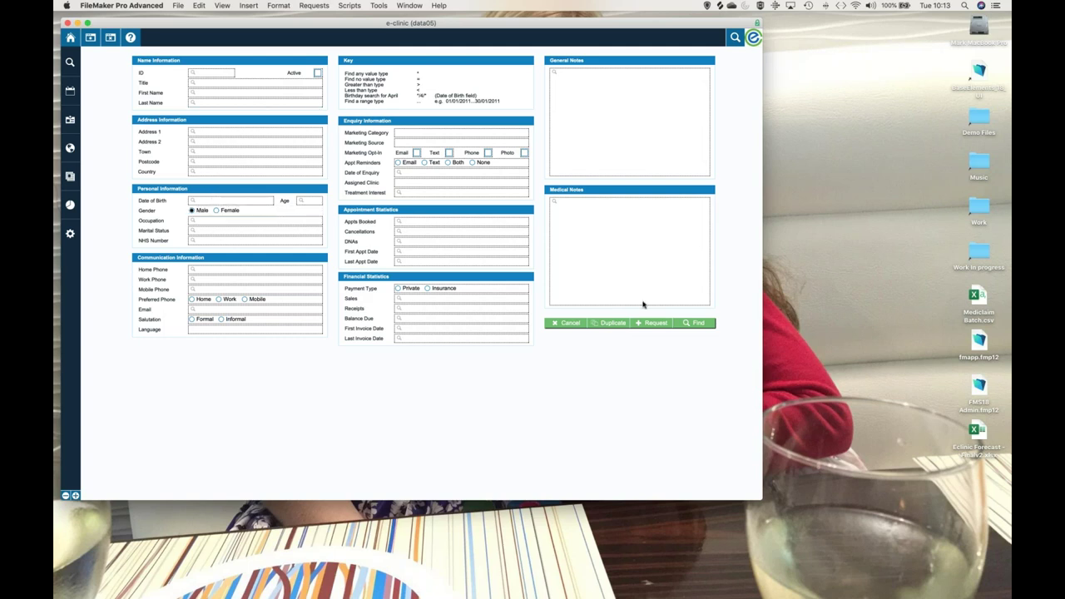
pyautogui.click(709, 323)
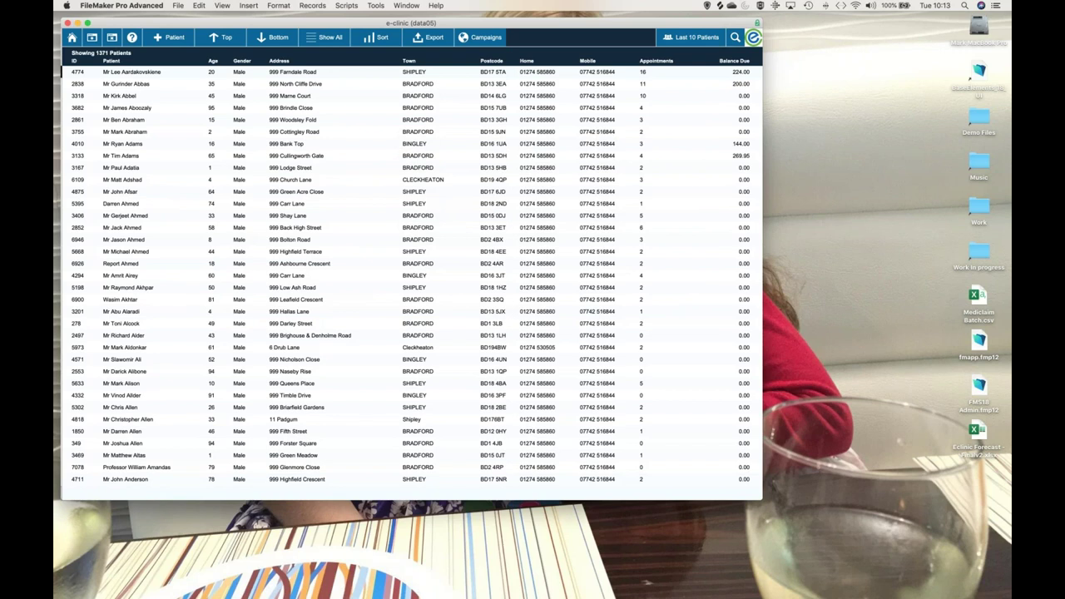
pyautogui.click(72, 39)
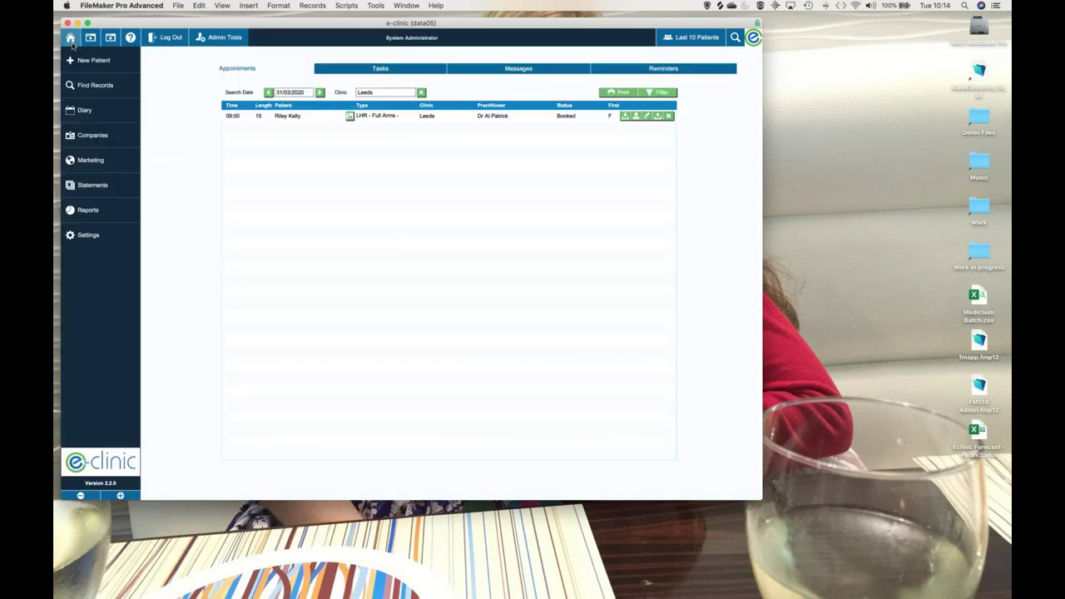
# Step: Start a new patient search with the gender set to Male
pyautogui.click(92, 84)
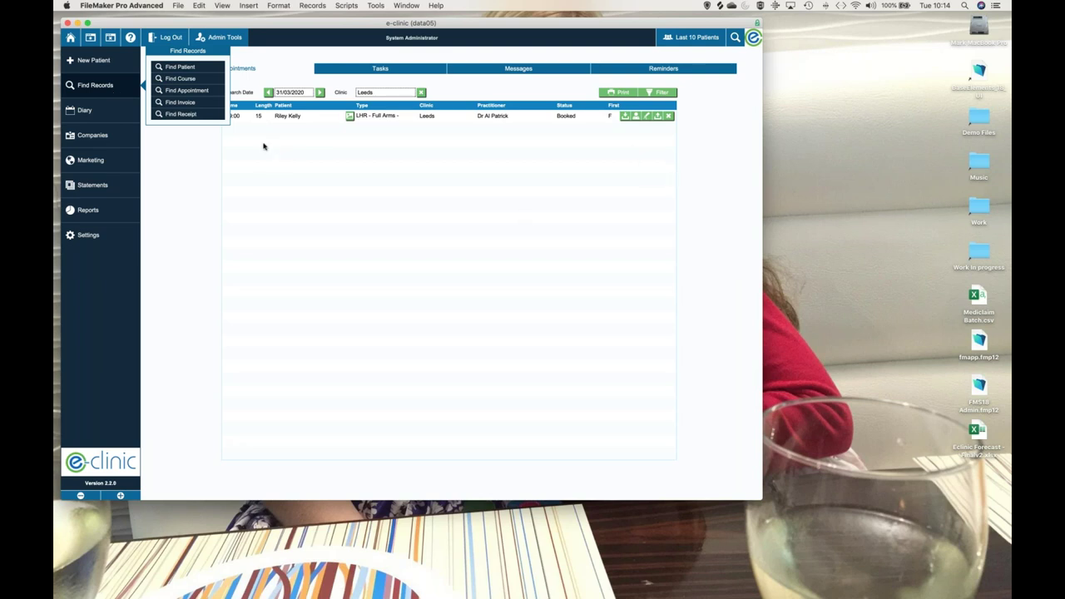
pyautogui.click(198, 73)
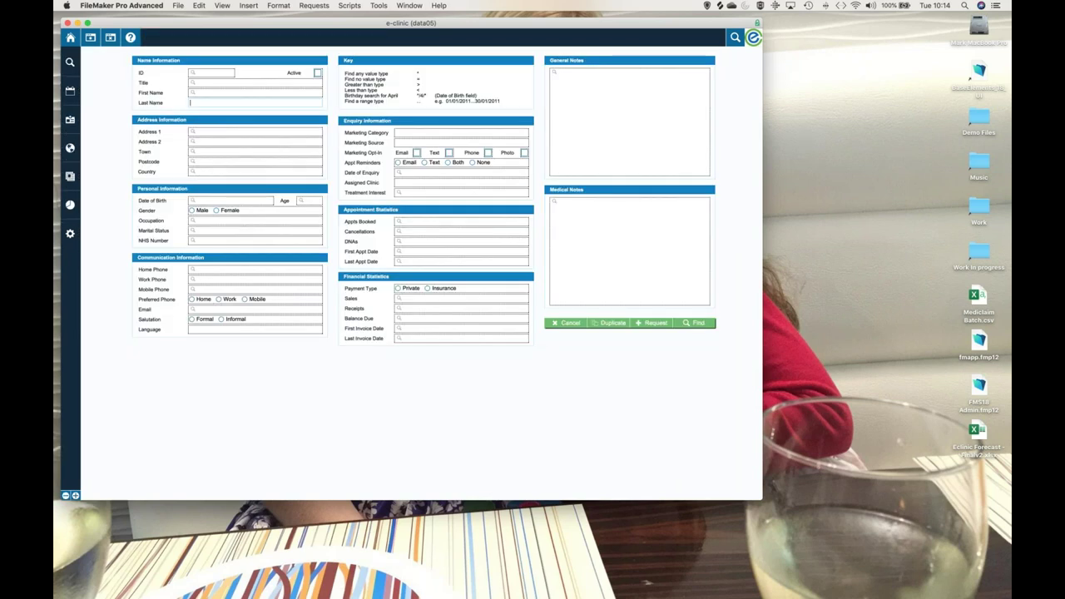
pyautogui.click(192, 210)
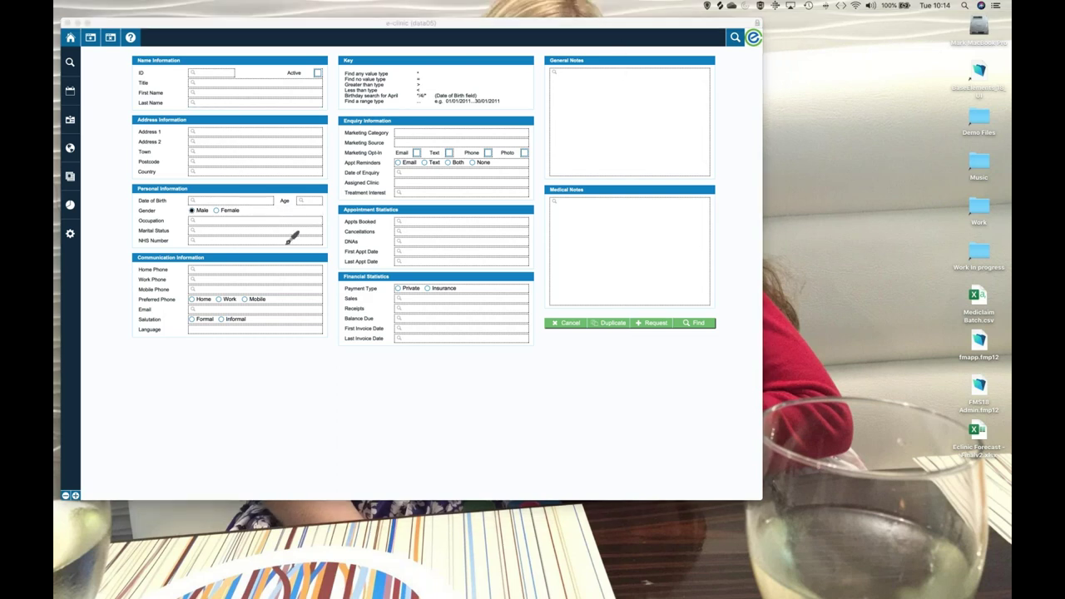
pyautogui.moveTo(137, 190)
pyautogui.mouseDown()
pyautogui.moveTo(124, 202)
pyautogui.moveTo(244, 209)
pyautogui.moveTo(169, 160)
pyautogui.mouseUp()
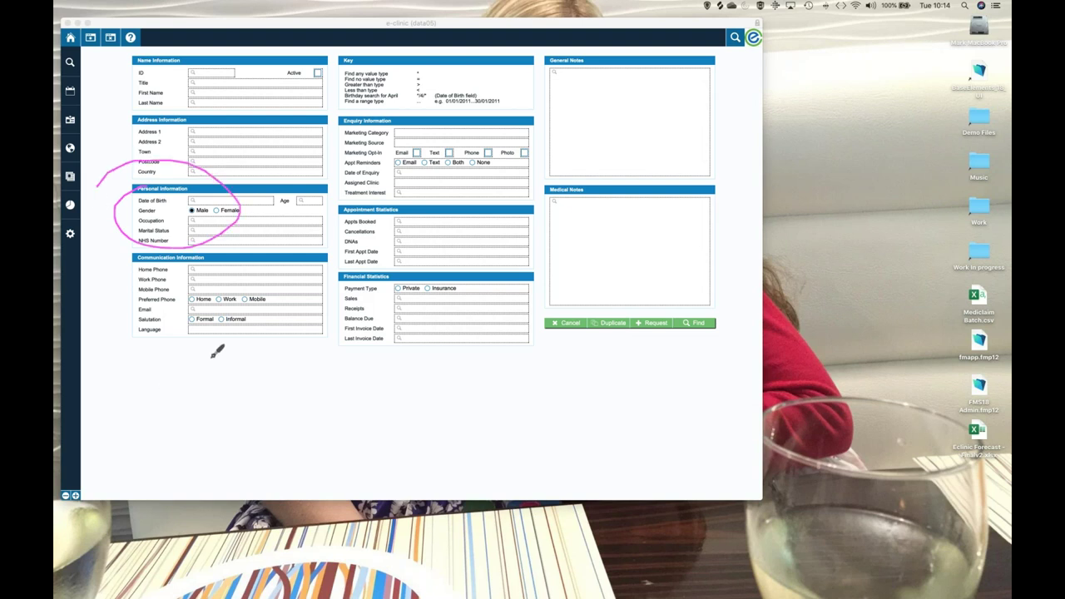
pyautogui.moveTo(293, 180)
pyautogui.mouseDown()
pyautogui.moveTo(311, 211)
pyautogui.moveTo(337, 193)
pyautogui.moveTo(278, 185)
pyautogui.mouseUp()
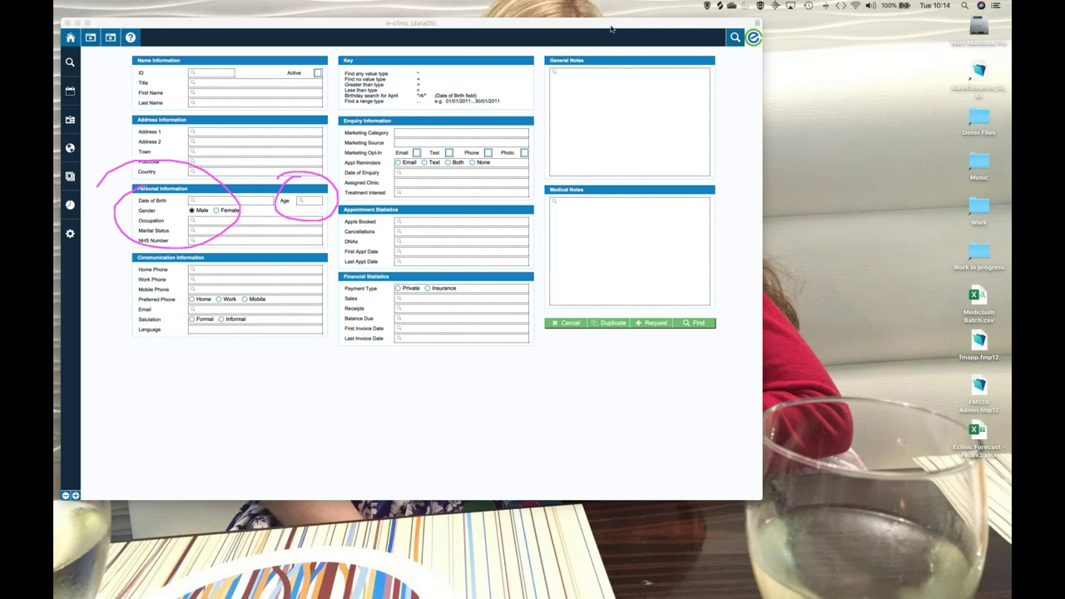
pyautogui.moveTo(385, 45)
pyautogui.mouseDown()
pyautogui.moveTo(340, 65)
pyautogui.moveTo(337, 98)
pyautogui.moveTo(428, 108)
pyautogui.moveTo(529, 87)
pyautogui.moveTo(523, 65)
pyautogui.moveTo(466, 49)
pyautogui.mouseUp()
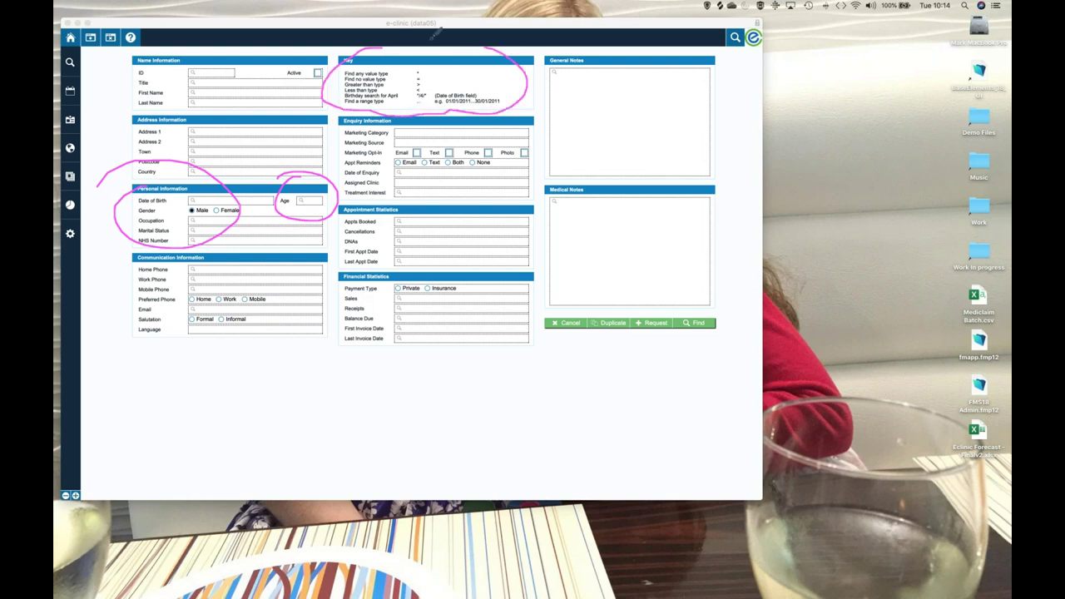
pyautogui.moveTo(349, 50)
pyautogui.mouseDown()
pyautogui.moveTo(343, 67)
pyautogui.moveTo(366, 54)
pyautogui.moveTo(351, 43)
pyautogui.mouseUp()
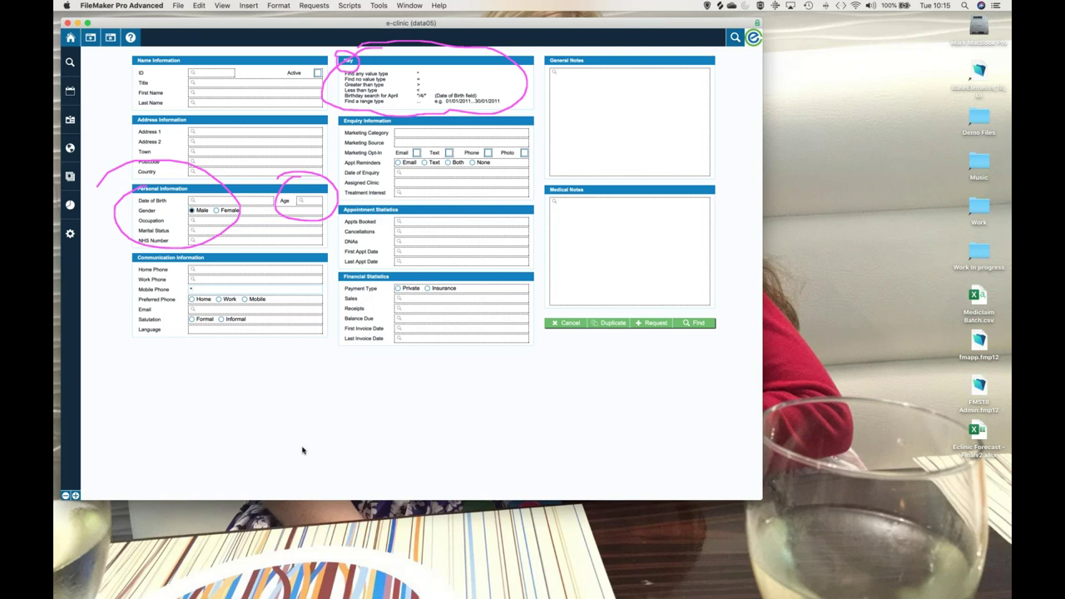
# Step: Limit the search to ages 50...60 with any mobile phone number (*), and run it
pyautogui.click(308, 202)
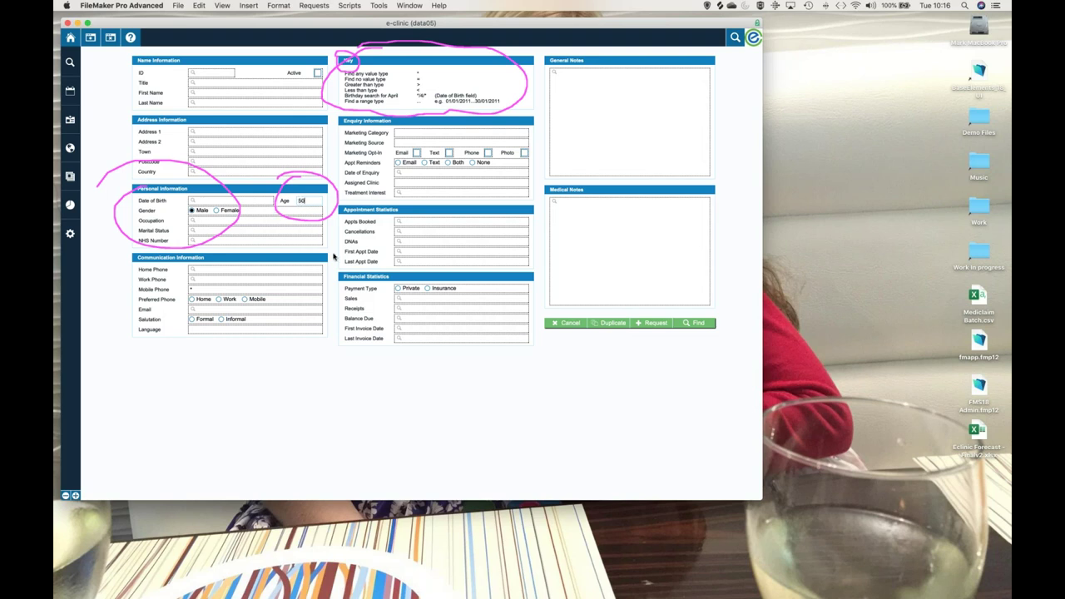
pyautogui.write('60')
pyautogui.hotkey('ctrl', 'shift', 'a')
pyautogui.moveTo(146, 273)
pyautogui.mouseDown()
pyautogui.moveTo(215, 283)
pyautogui.moveTo(137, 263)
pyautogui.mouseUp()
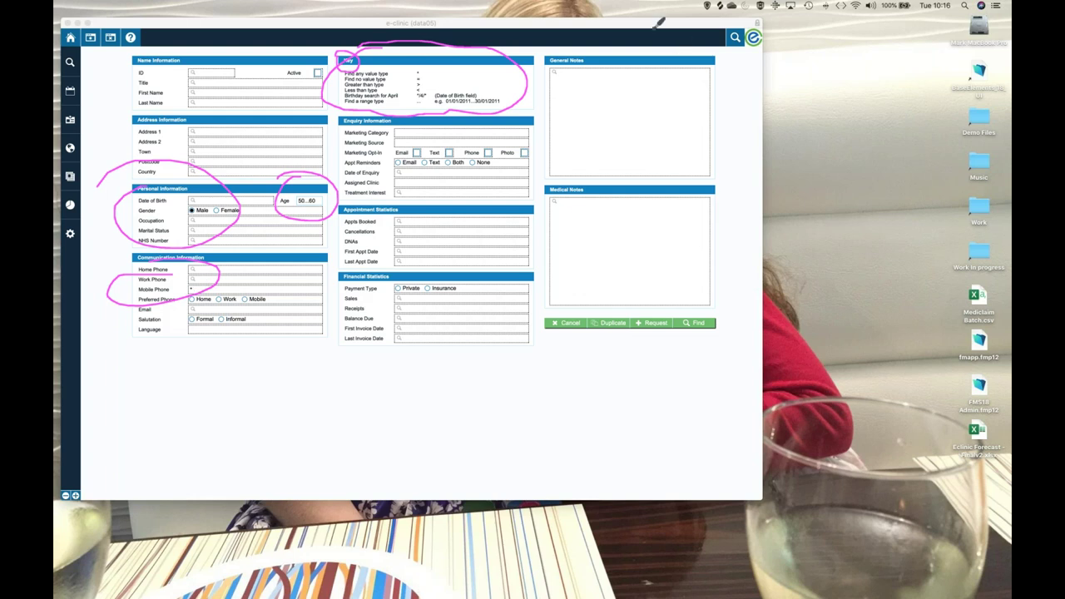
pyautogui.click(699, 325)
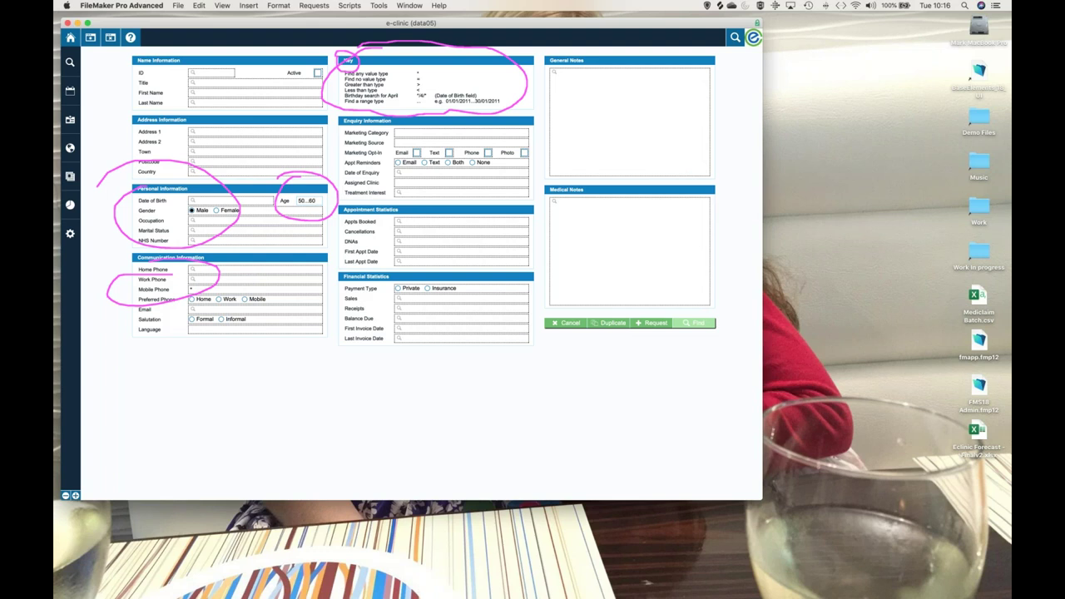
pyautogui.click(693, 324)
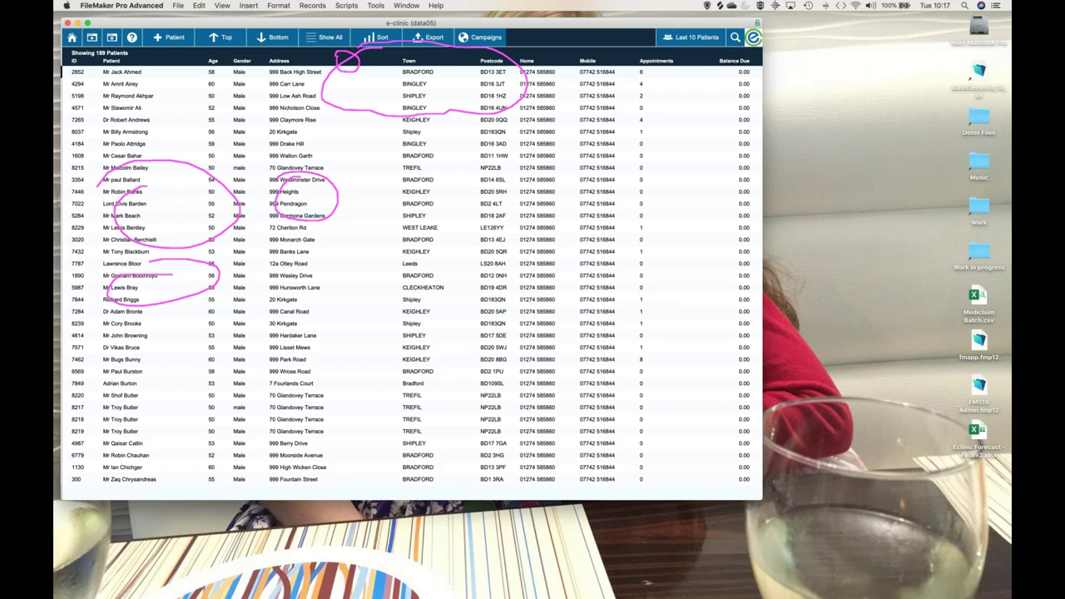
pyautogui.press('Escape')
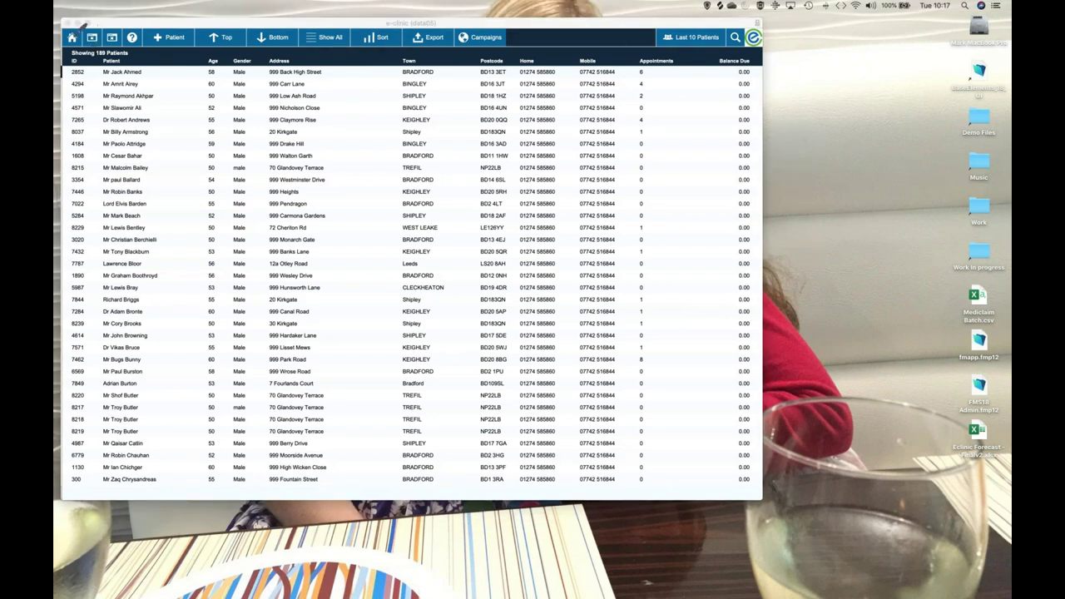
pyautogui.moveTo(74, 23); pyautogui.dragTo(60, 51)
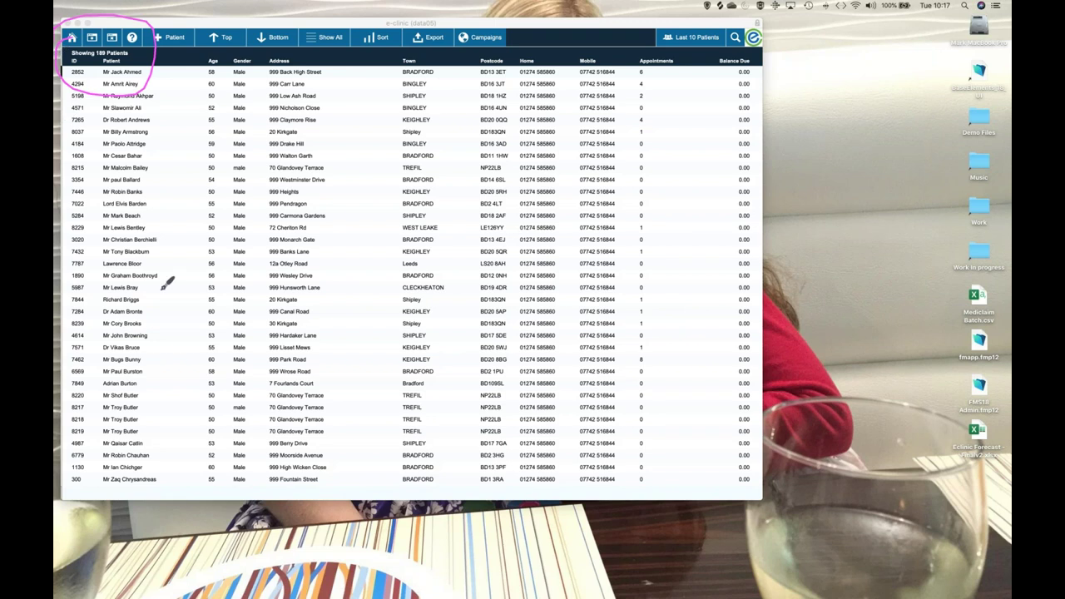
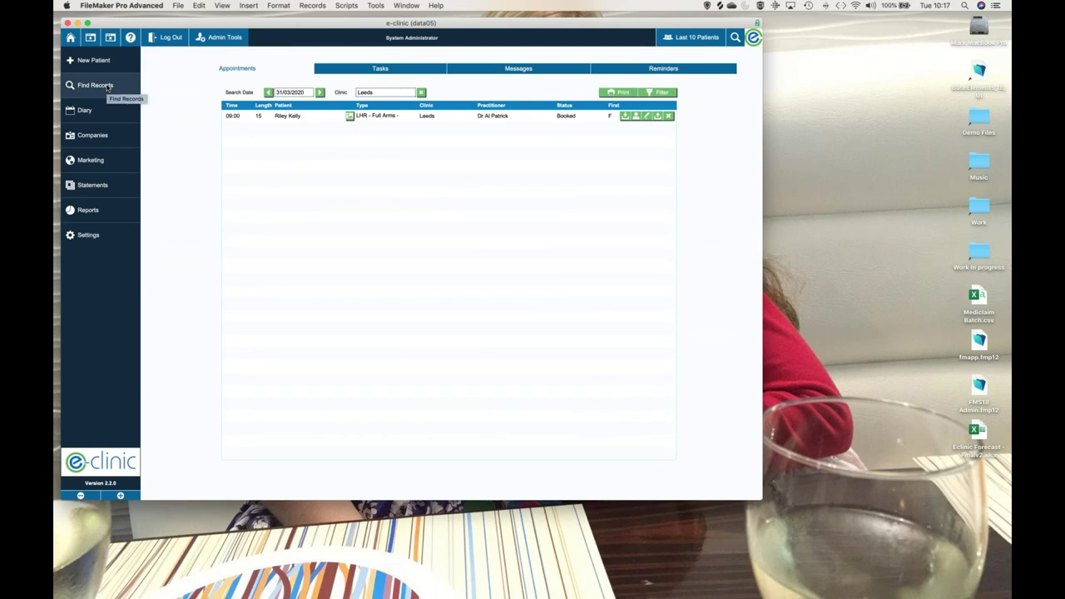
# Step: Set up a new patient search for gender Male, age 60 and any mobile phone number (*)
pyautogui.click(107, 87)
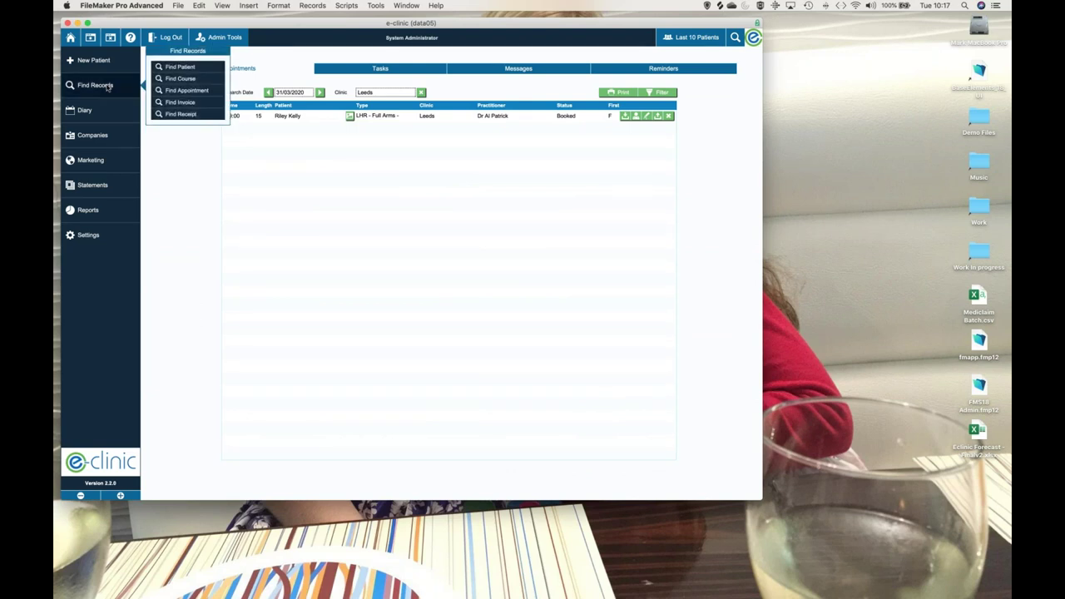
pyautogui.click(206, 68)
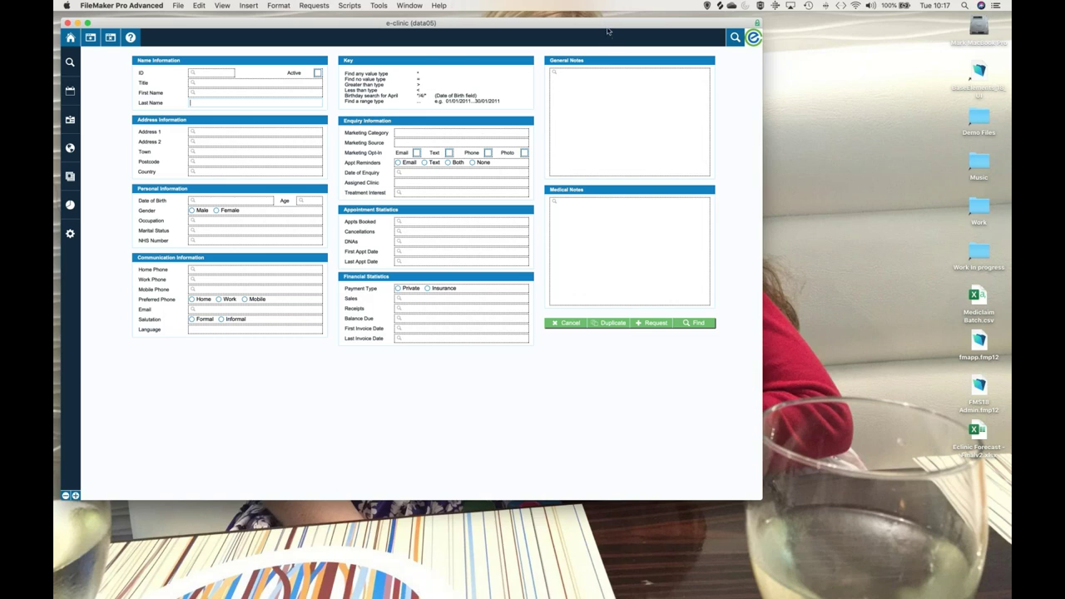
pyautogui.moveTo(651, 310)
pyautogui.mouseDown()
pyautogui.moveTo(675, 342)
pyautogui.moveTo(657, 307)
pyautogui.mouseUp()
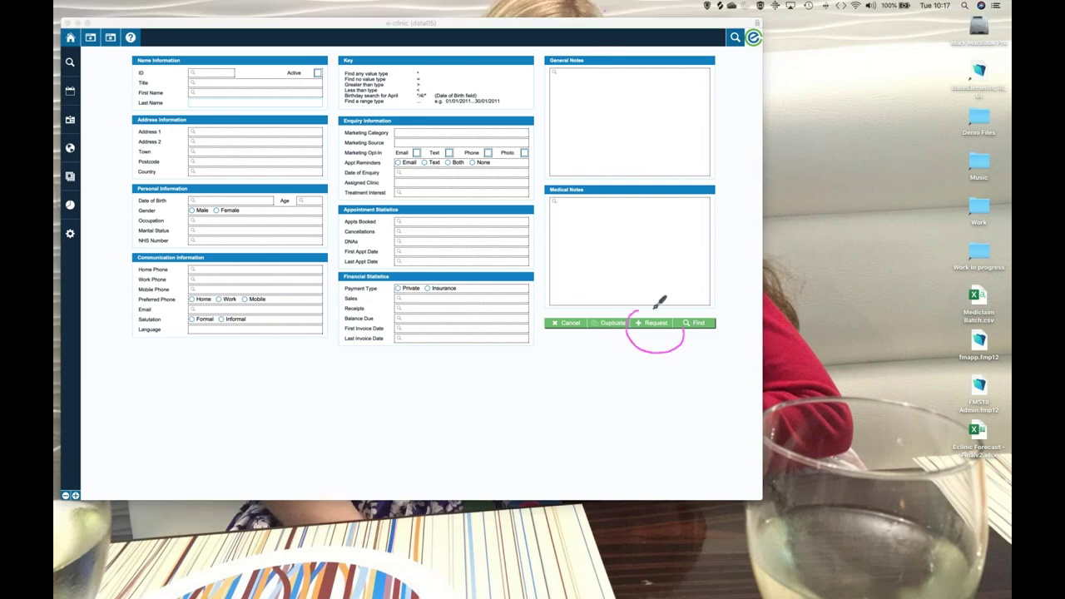
pyautogui.moveTo(588, 326)
pyautogui.mouseDown()
pyautogui.moveTo(631, 341)
pyautogui.moveTo(596, 308)
pyautogui.mouseUp()
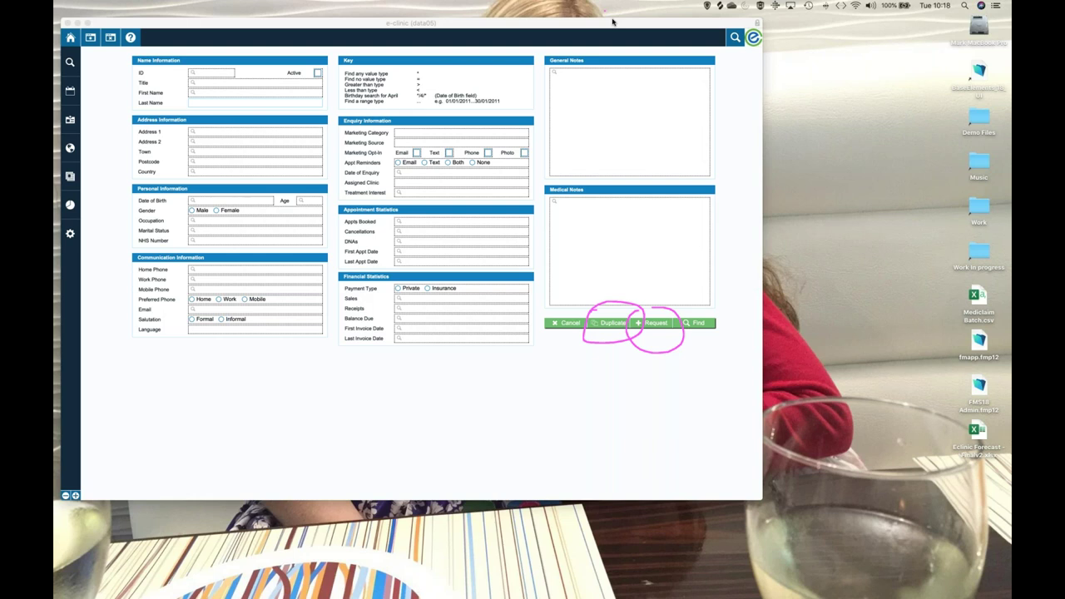
pyautogui.click(214, 214)
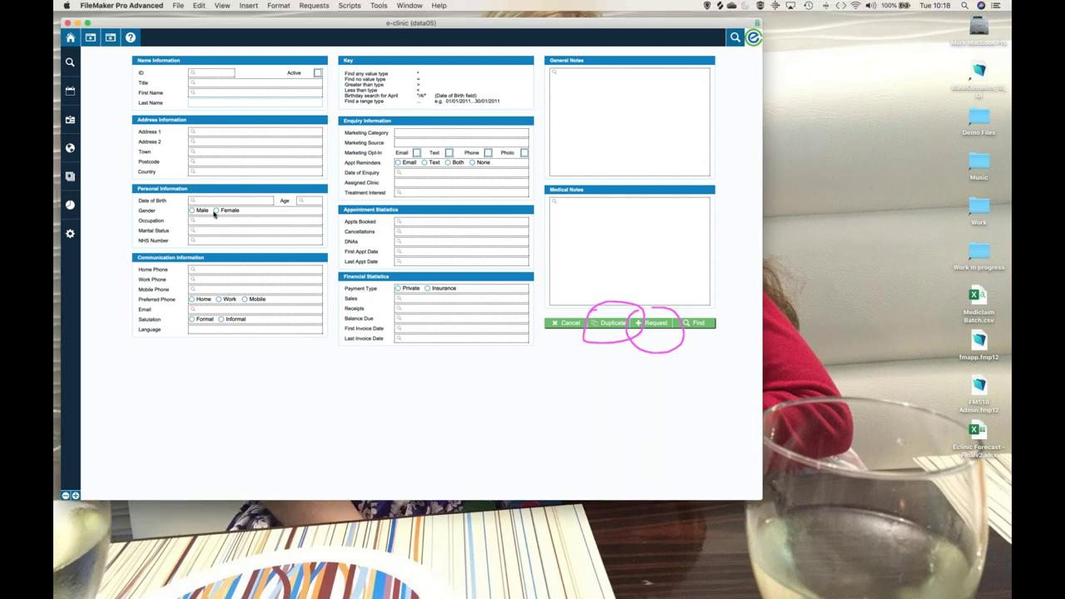
pyautogui.click(203, 212)
pyautogui.click(312, 202)
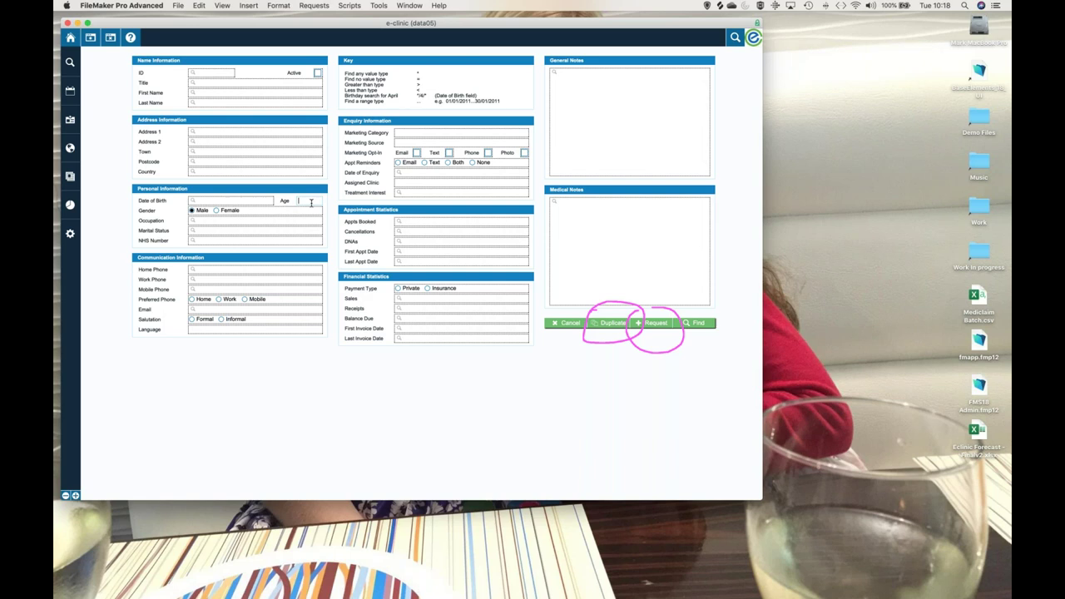
pyautogui.write('60')
pyautogui.click(199, 293)
pyautogui.write('*')
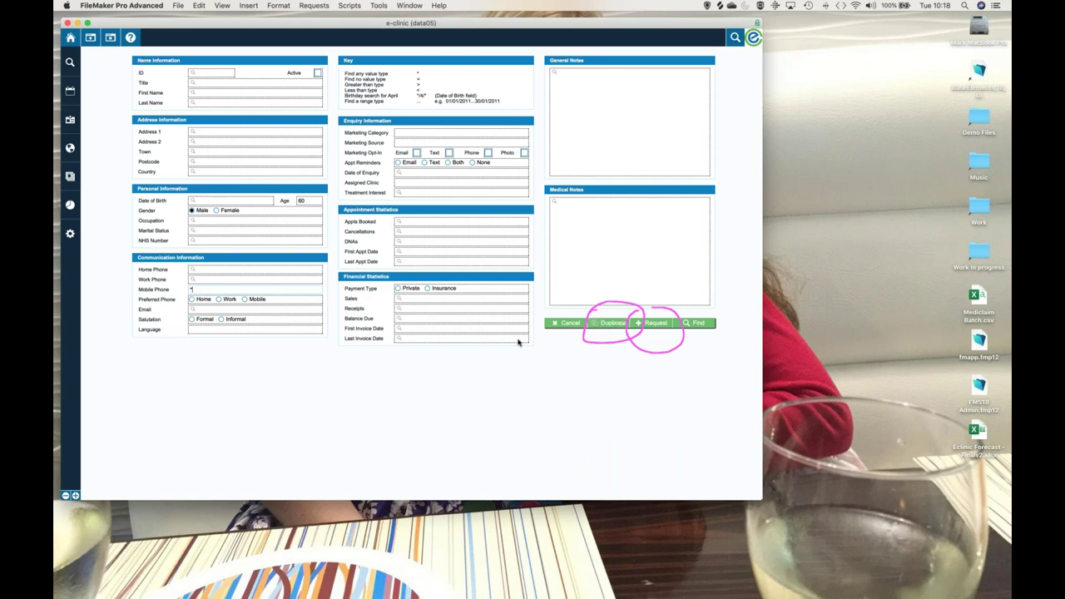
# Step: Change the additional search request to gender Female and age 50, and run the combined patient search
pyautogui.click(218, 211)
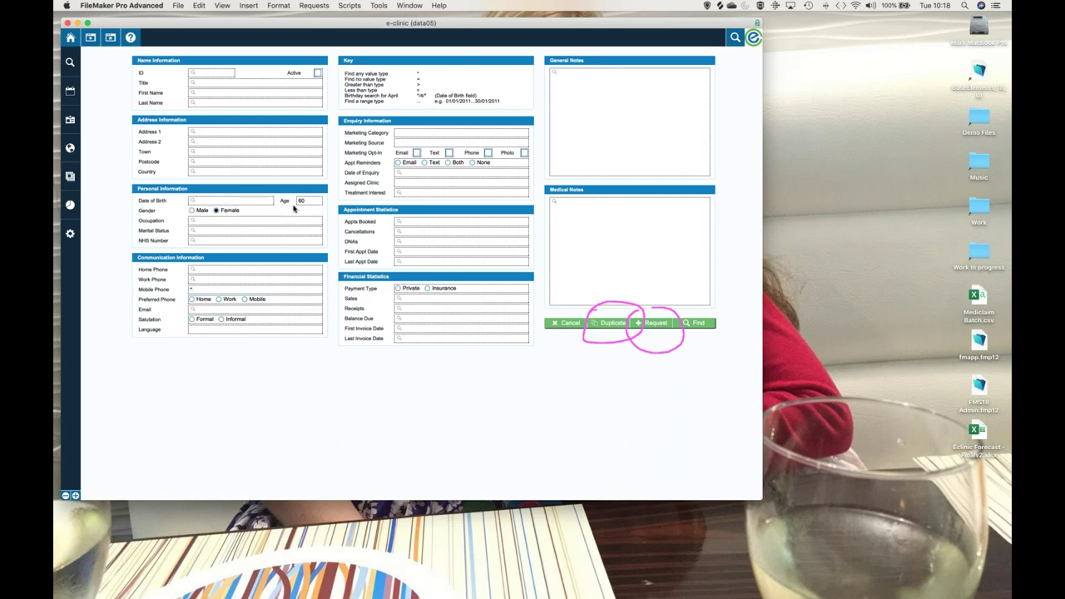
pyautogui.click(305, 205)
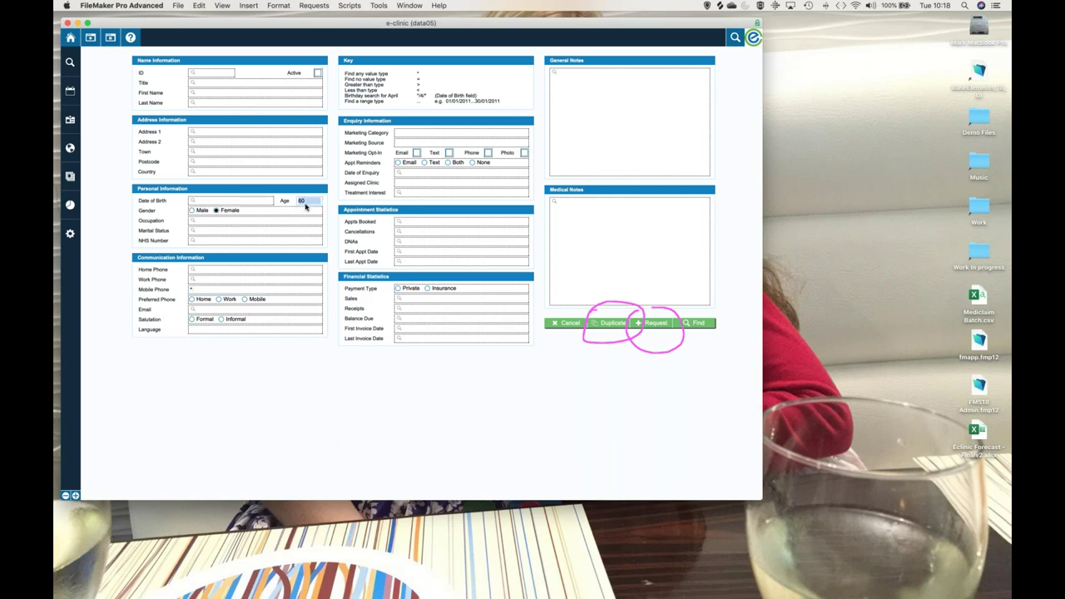
pyautogui.write('50')
pyautogui.click(379, 441)
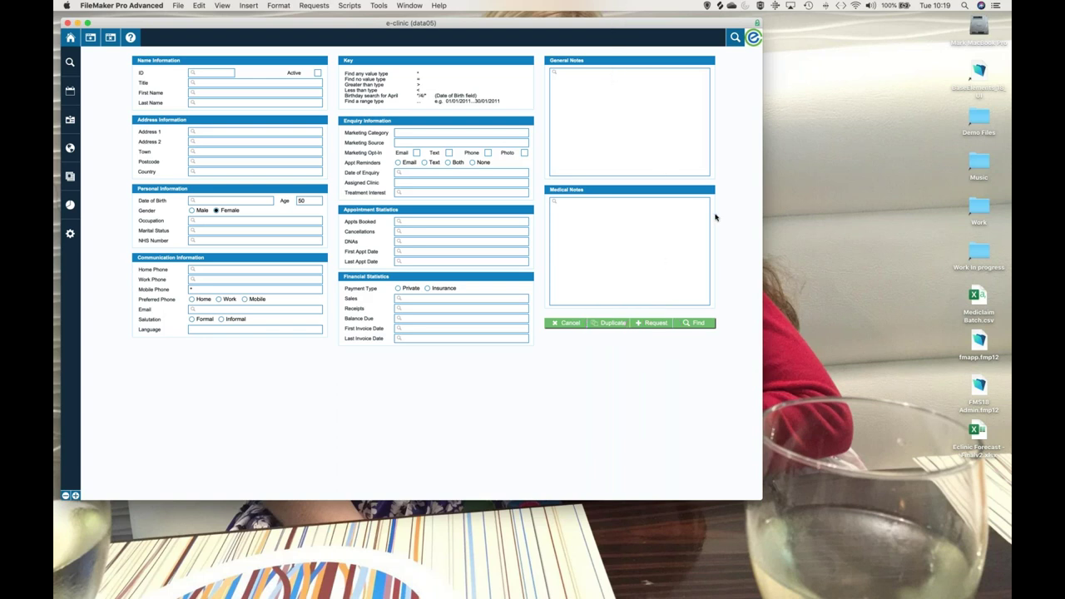
pyautogui.click(699, 323)
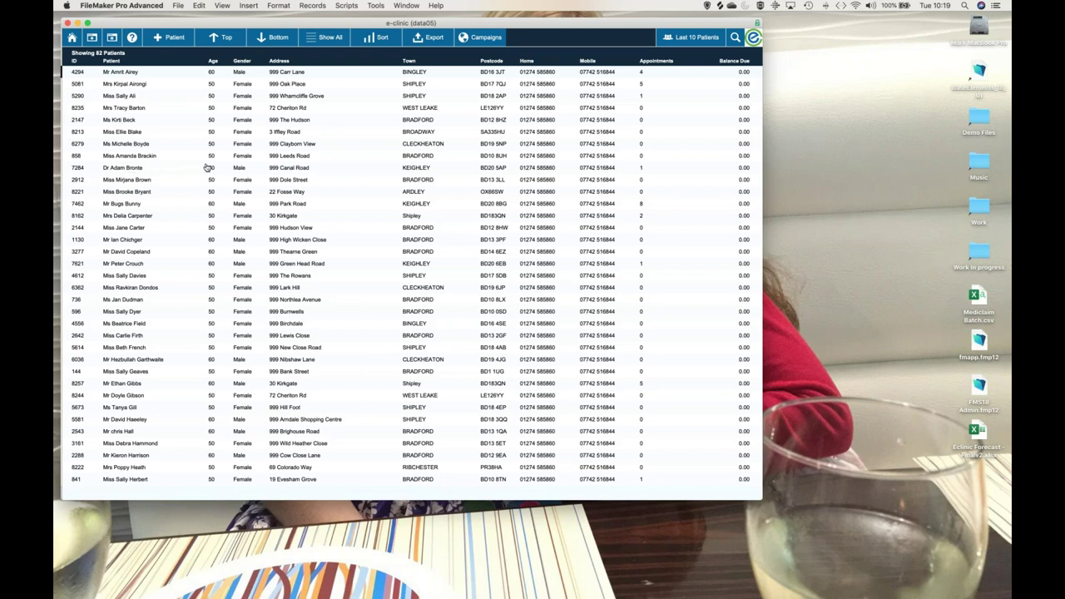
# Step: Look through the found patient list and check which campaign types can be created from it
pyautogui.scroll(-5, 204, 166)
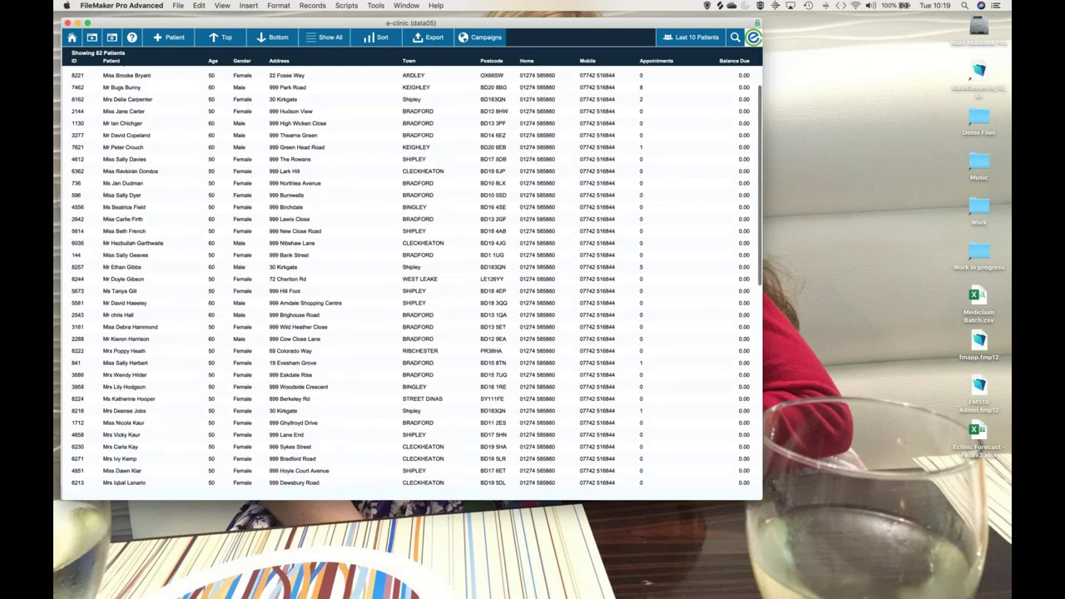
pyautogui.scroll(5, 183, 125)
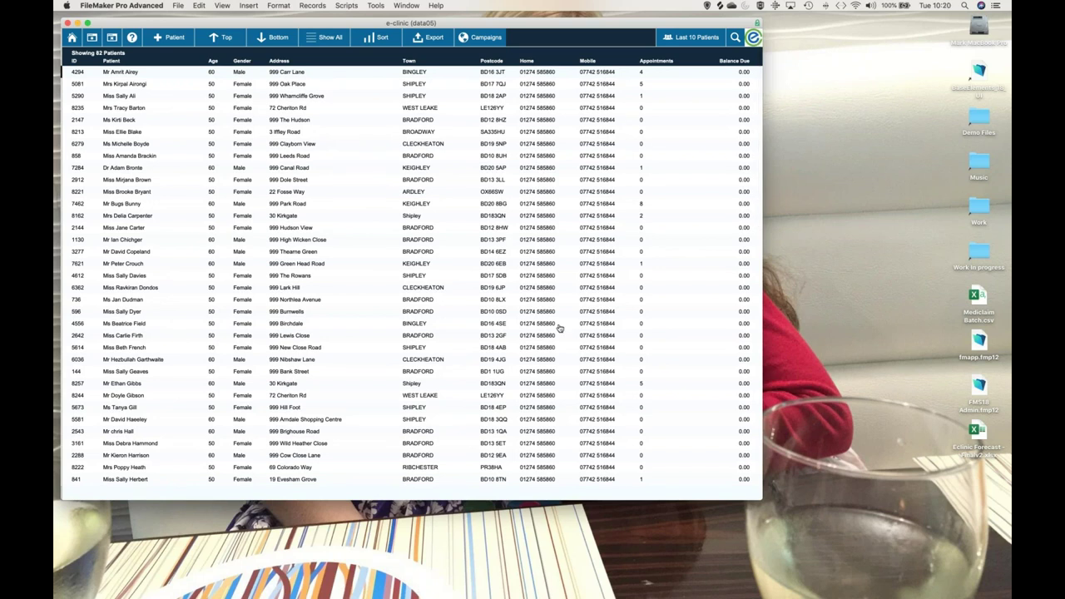
pyautogui.scroll(-10, 467, 411)
pyautogui.scroll(10, 467, 411)
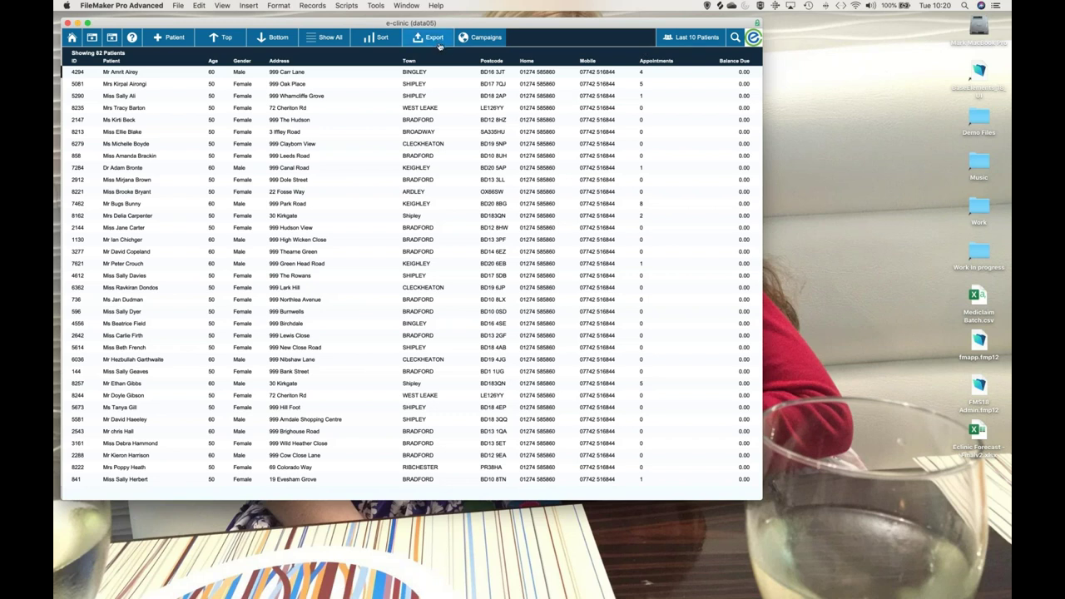
pyautogui.click(486, 40)
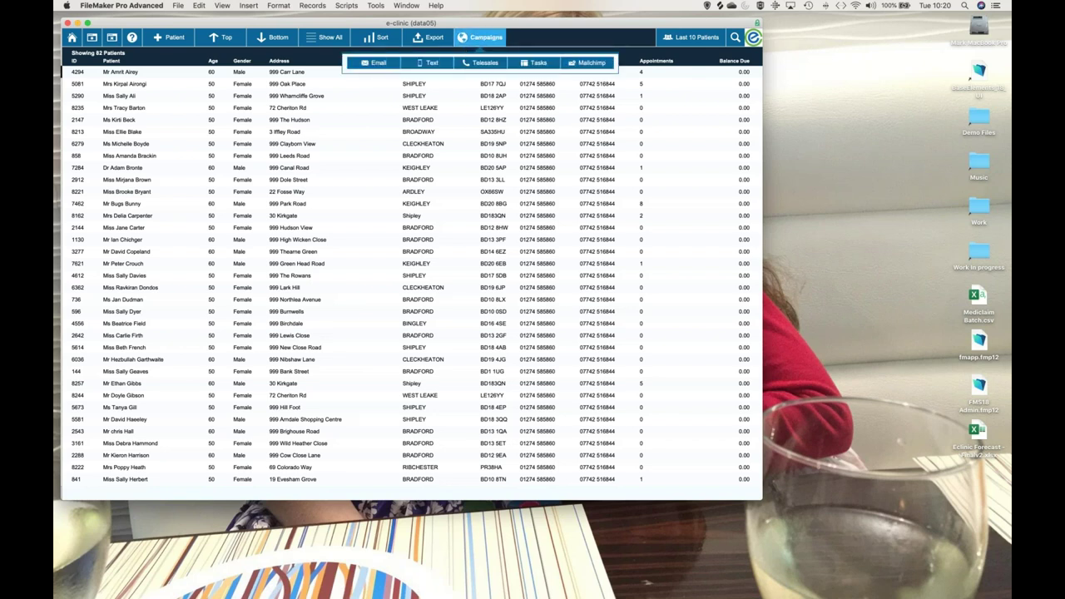
pyautogui.click(532, 40)
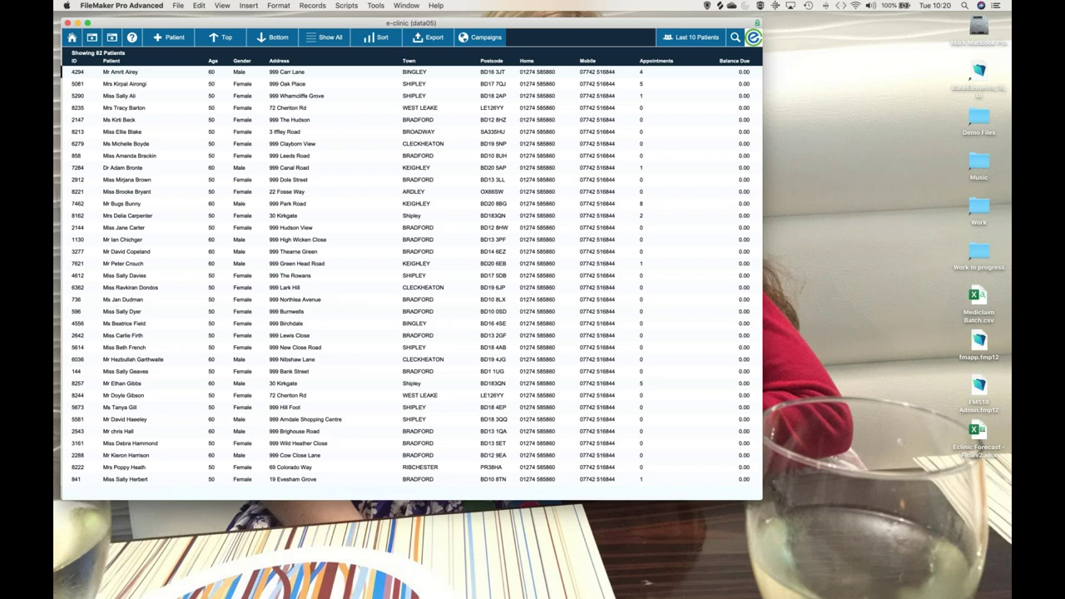
# Step: Create a new Text marketing list from the found patients, named March 30 COVID-19 Text
pyautogui.click(435, 40)
pyautogui.click(472, 46)
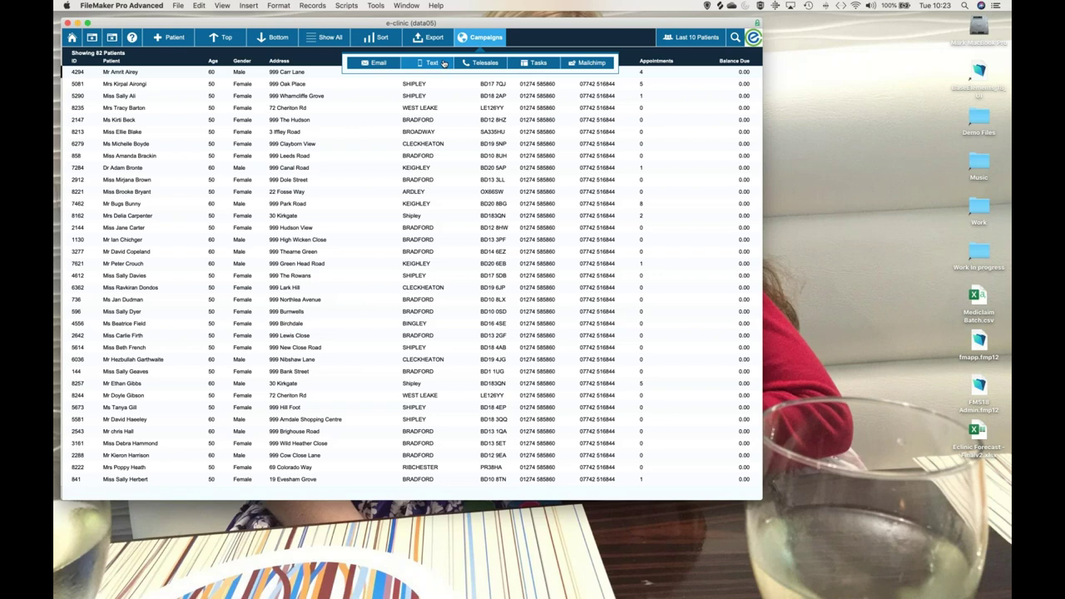
pyautogui.click(434, 68)
pyautogui.click(428, 67)
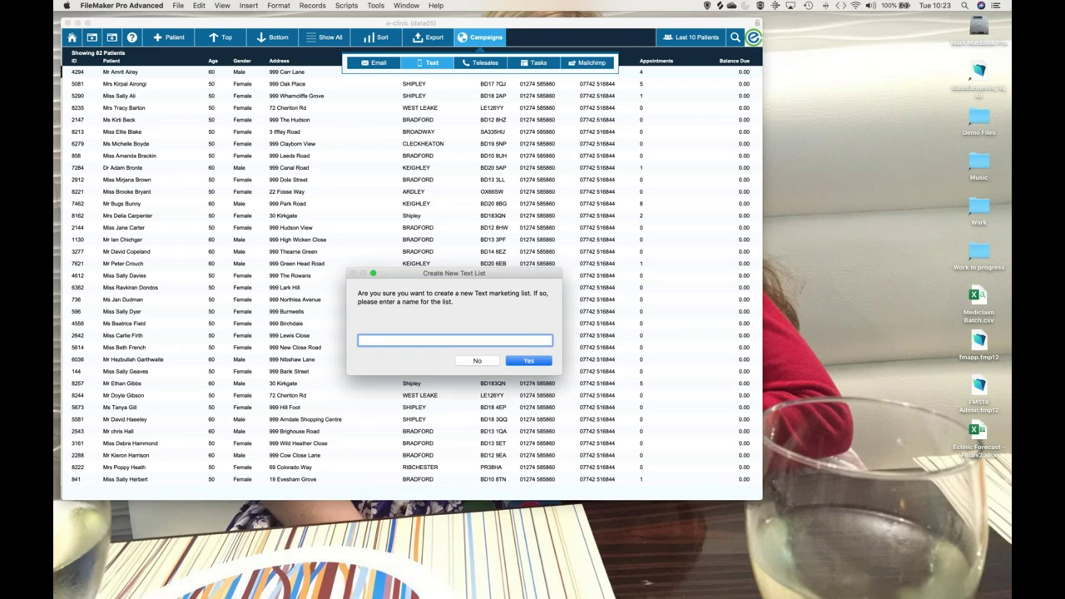
pyautogui.write('March 2')
pyautogui.write('0 COVID-19')
pyautogui.click(534, 363)
pyautogui.write('Text')
pyautogui.click(533, 363)
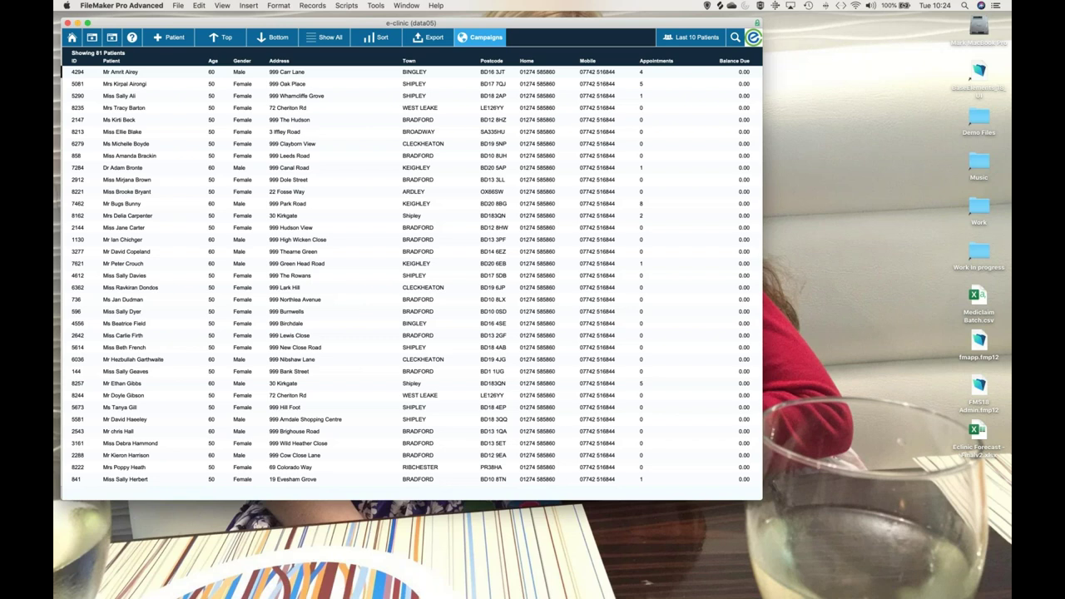
# Step: Set the text campaign's message body to "Hello, hope you're all staying well and safe" and close the marketing list details
pyautogui.click(479, 37)
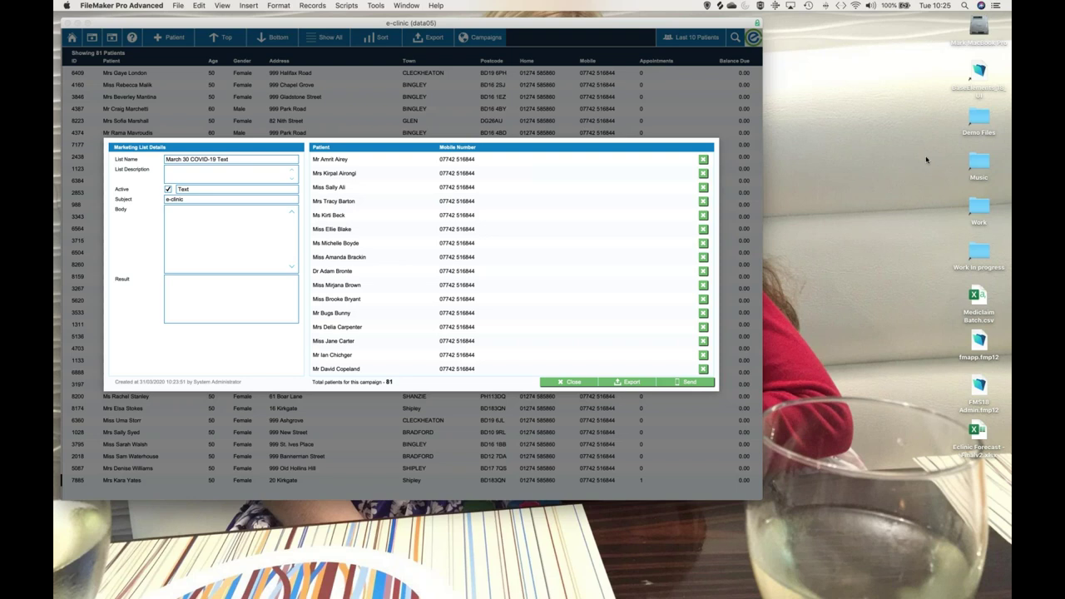
pyautogui.click(240, 228)
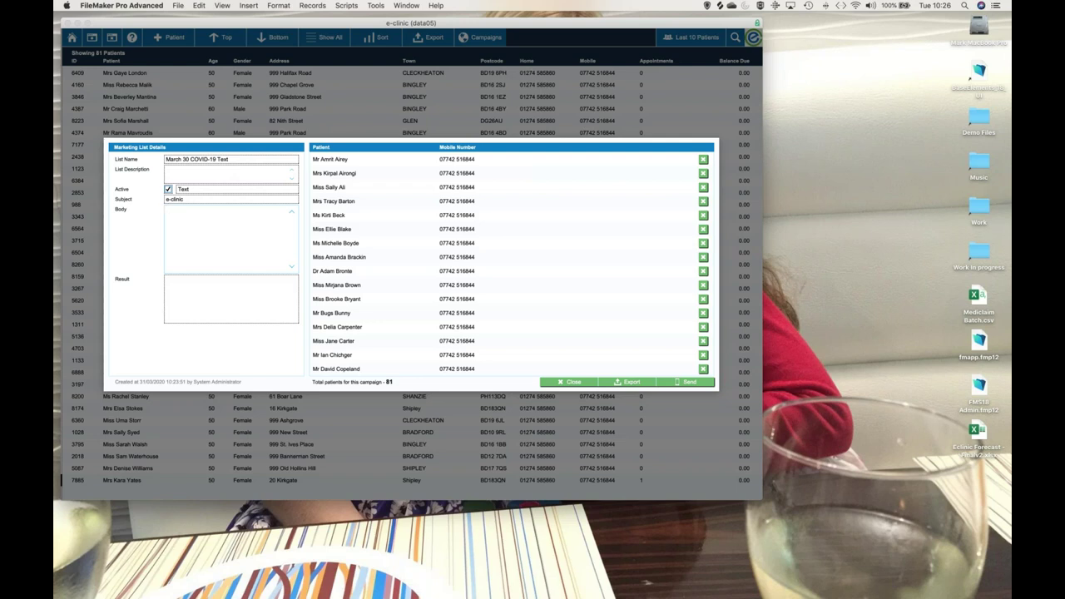
pyautogui.write("Hello, hope you're all staying well and safe")
pyautogui.click(261, 343)
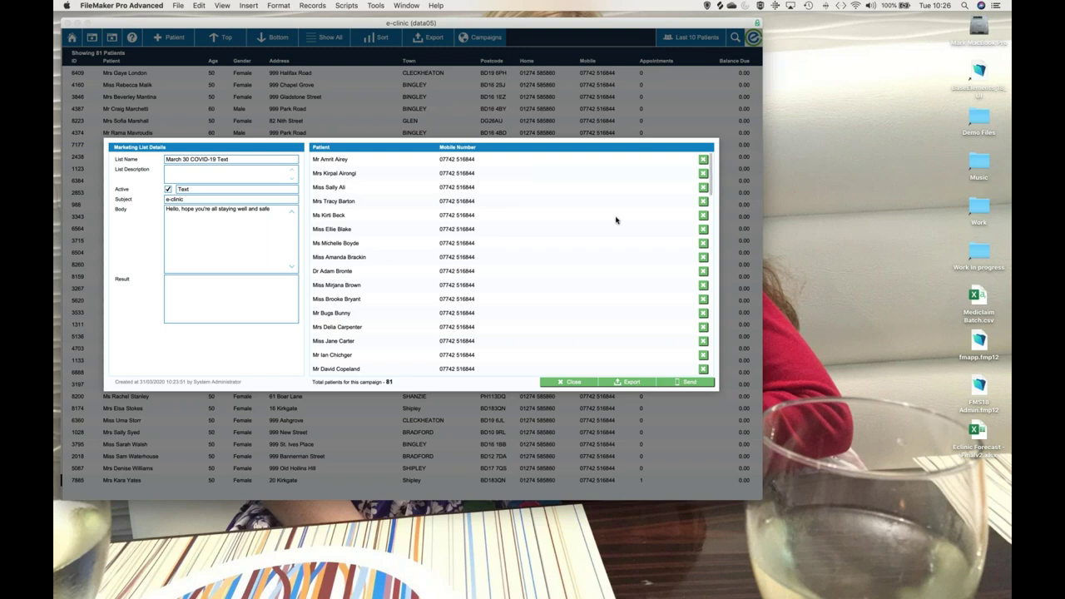
pyautogui.click(588, 384)
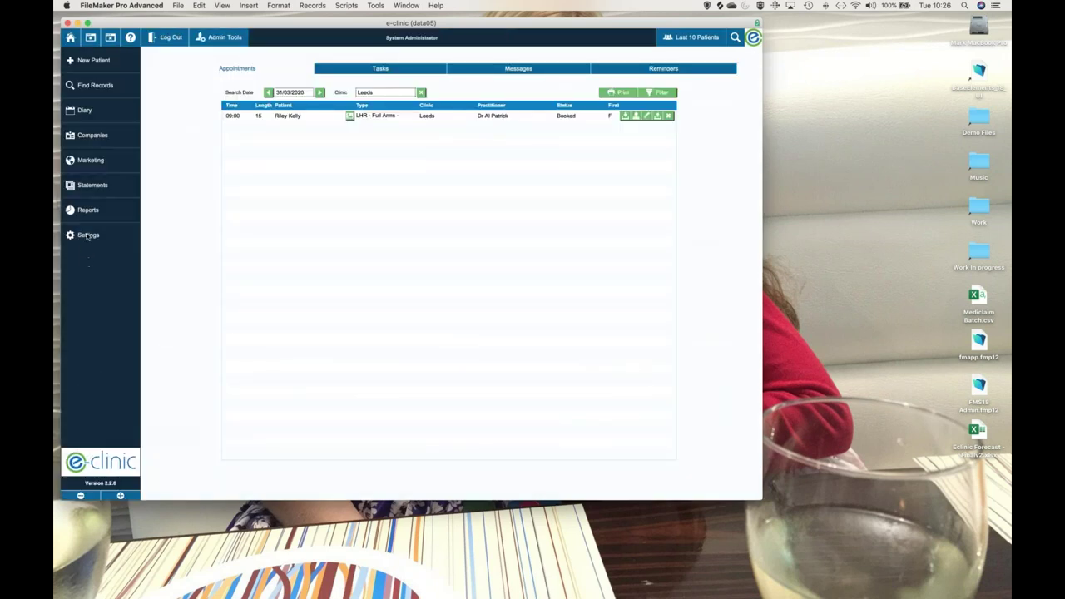
# Step: Examine the patients and subscription details of the 2018 Lapsed Patients Mailchimp campaign, and return to the home screen
pyautogui.click(88, 235)
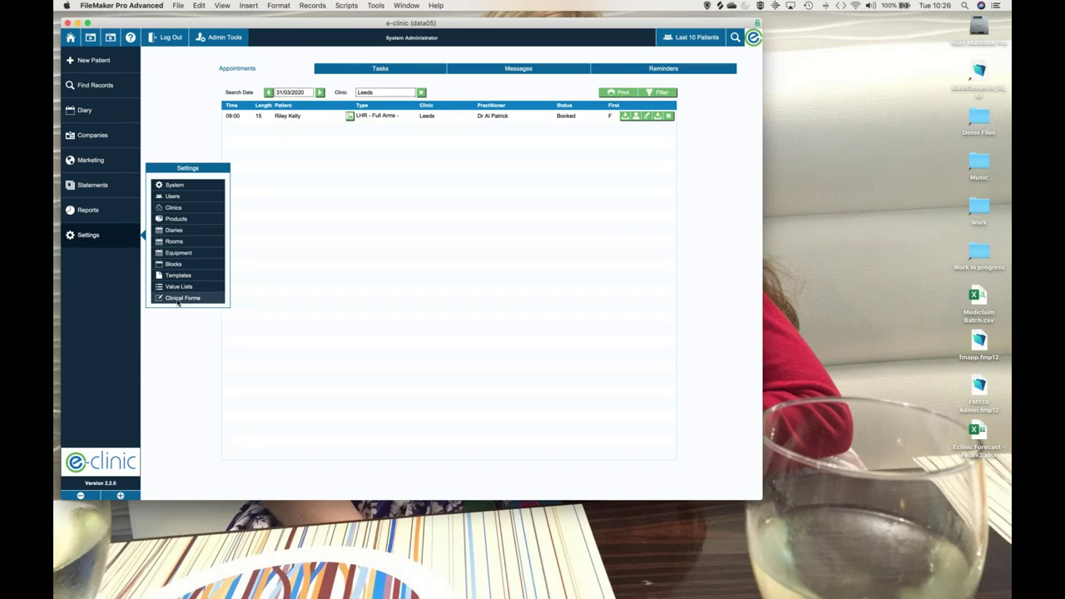
pyautogui.click(104, 163)
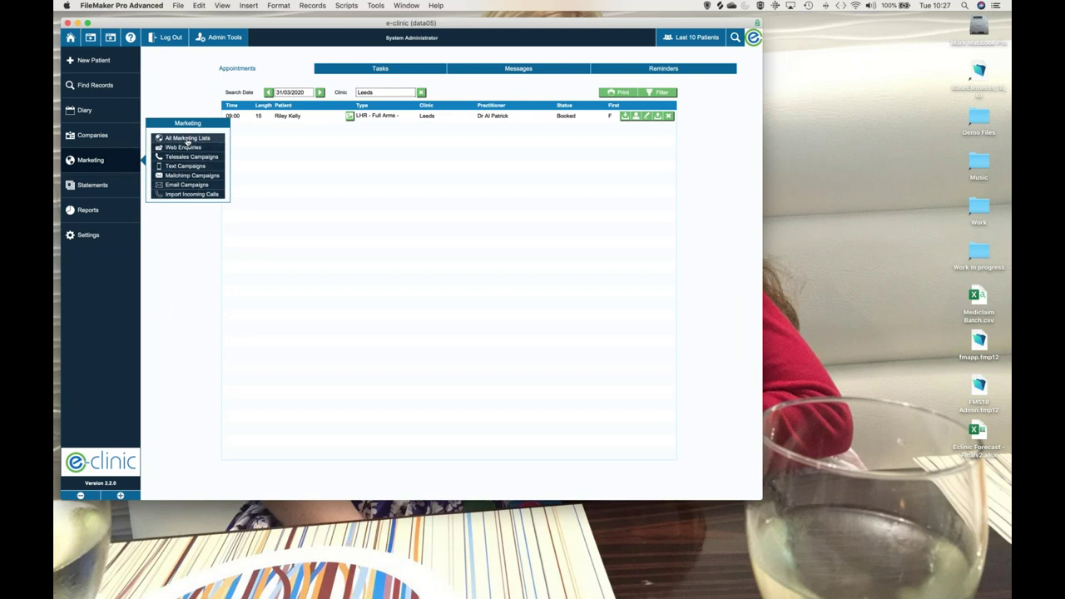
pyautogui.click(192, 176)
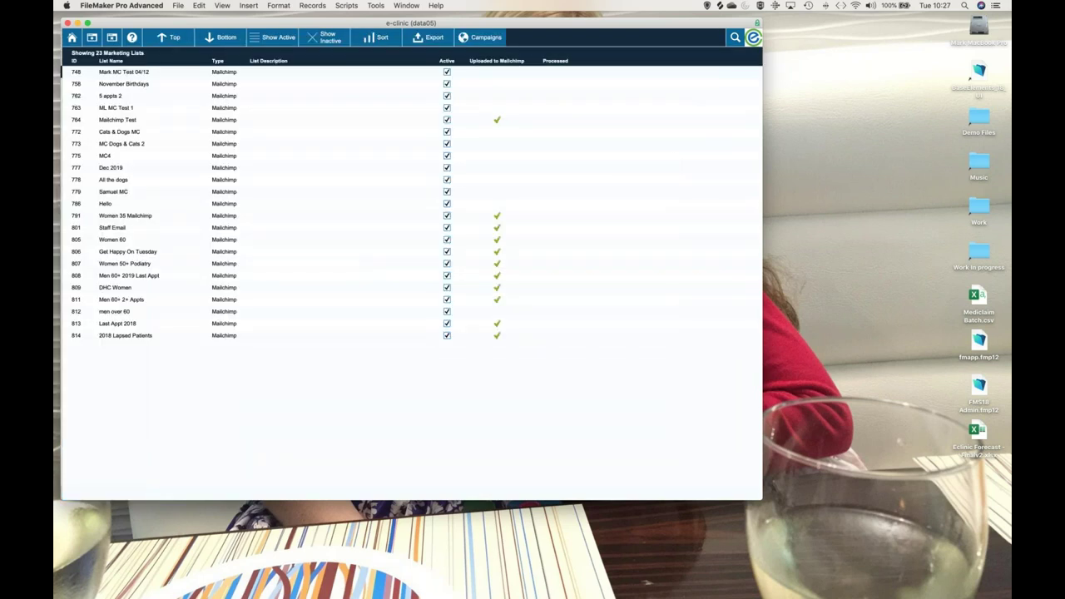
pyautogui.click(447, 335)
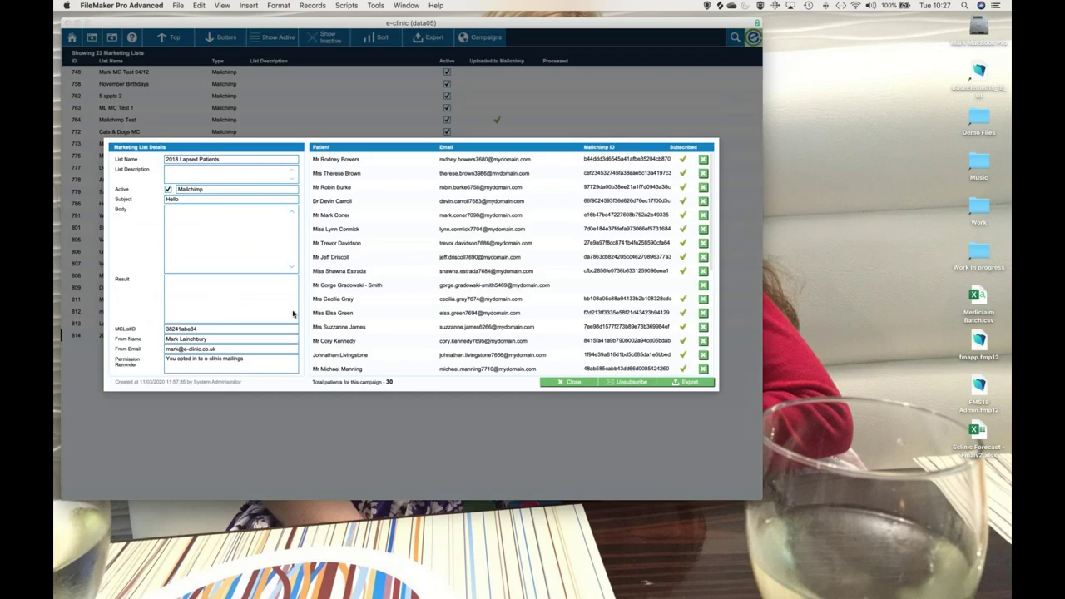
pyautogui.scroll(-5, 675, 284)
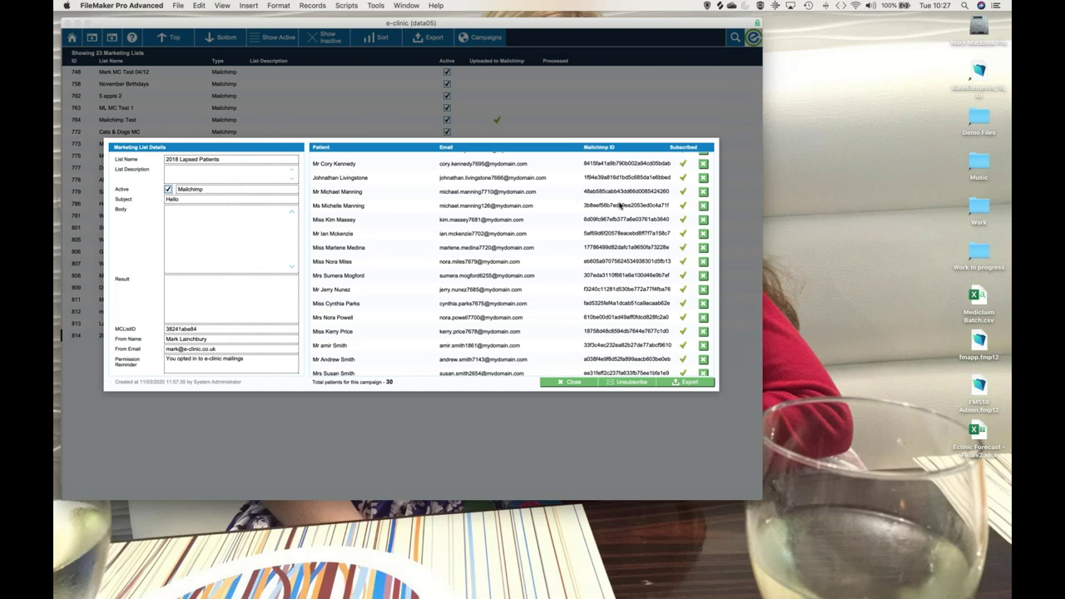
pyautogui.scroll(-2, 617, 368)
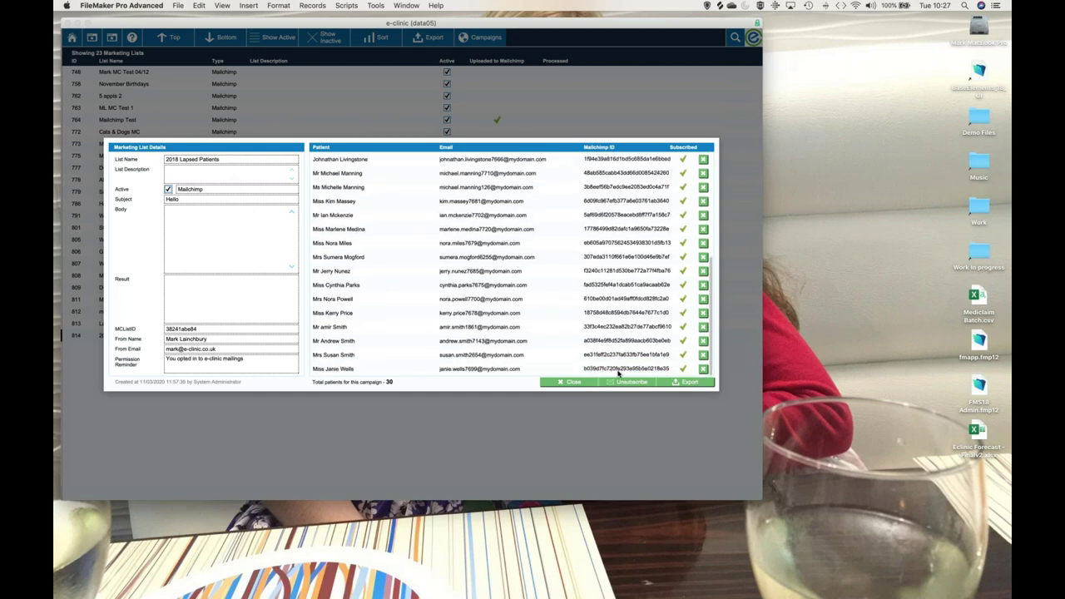
pyautogui.click(571, 382)
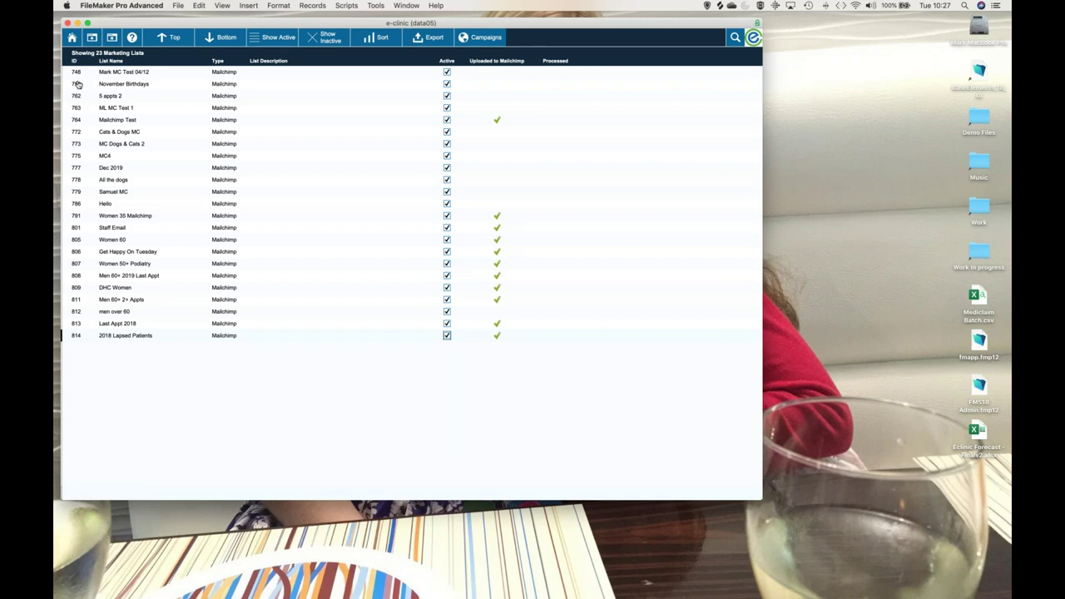
pyautogui.click(72, 38)
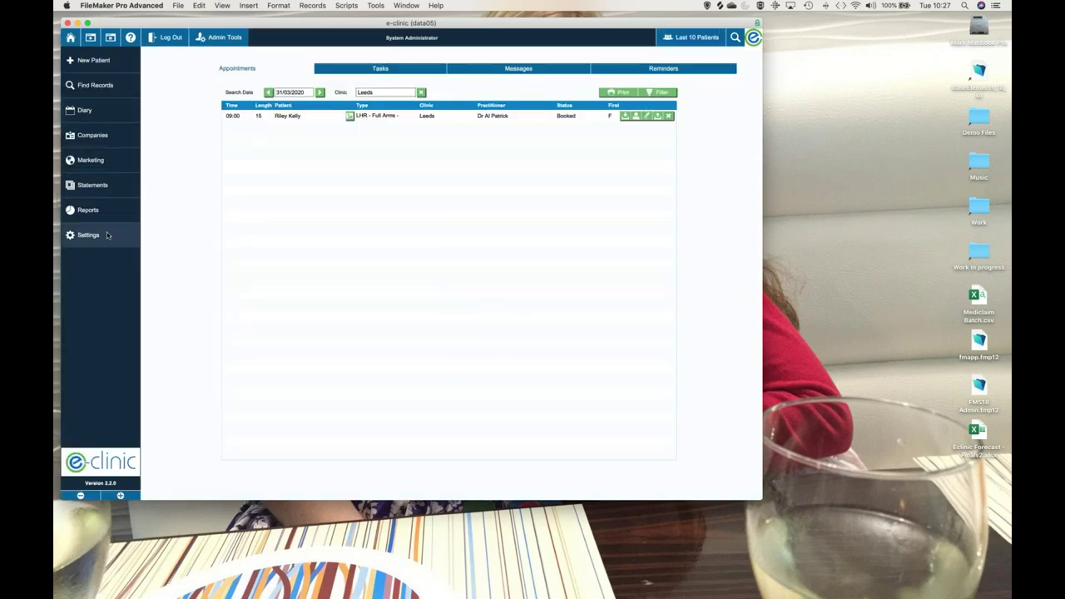
# Step: Review the Text Messaging integration settings in the system settings, close them, and return to the home screen
pyautogui.click(107, 237)
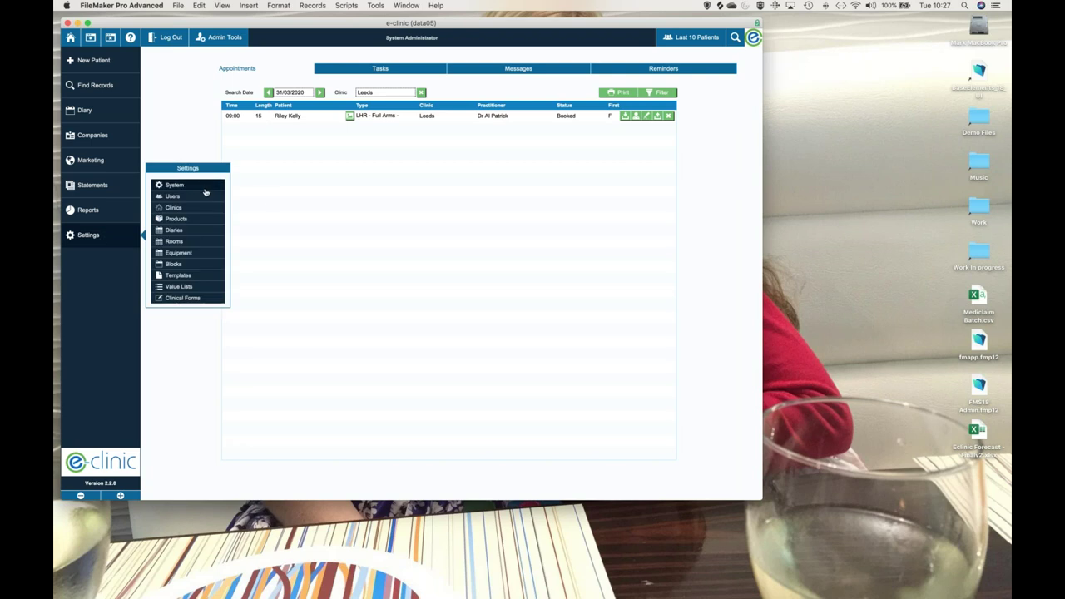
pyautogui.click(203, 183)
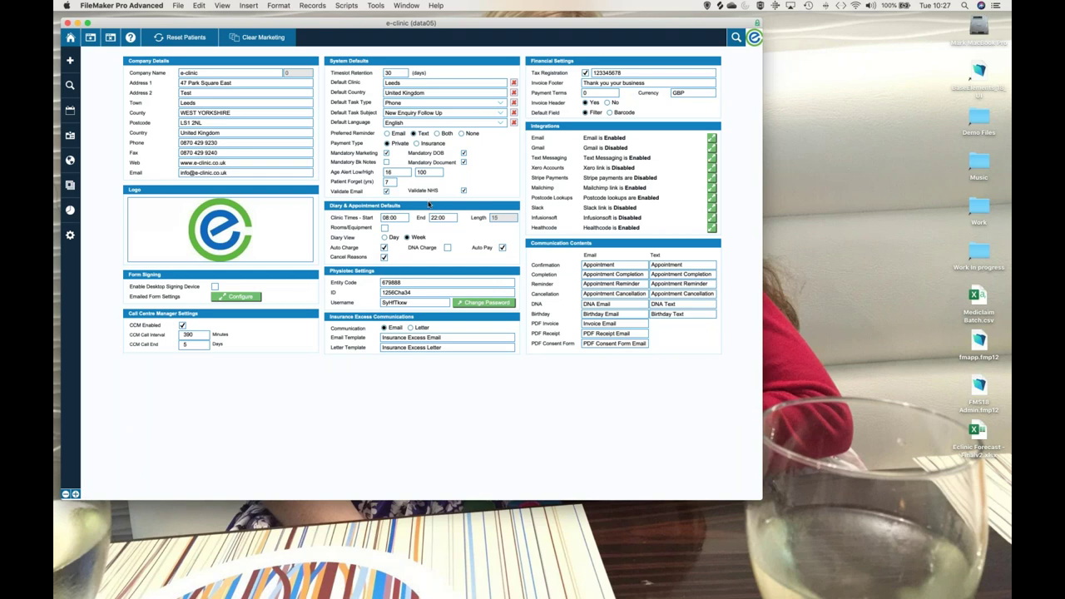
pyautogui.click(711, 158)
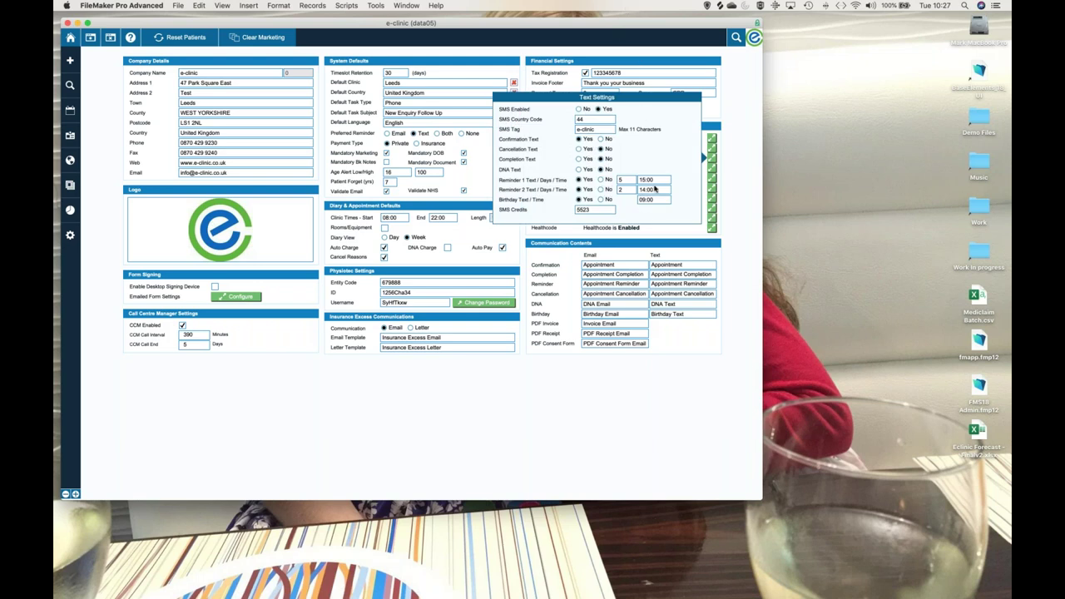
pyautogui.moveTo(550, 108)
pyautogui.mouseDown()
pyautogui.moveTo(481, 133)
pyautogui.moveTo(658, 107)
pyautogui.moveTo(539, 105)
pyautogui.mouseUp()
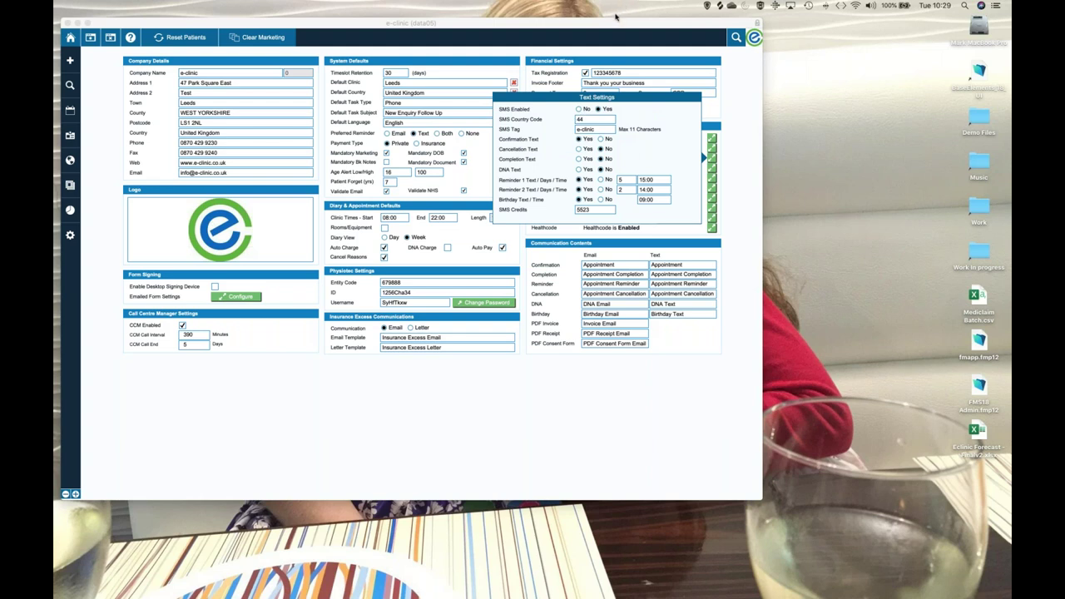
pyautogui.click(705, 404)
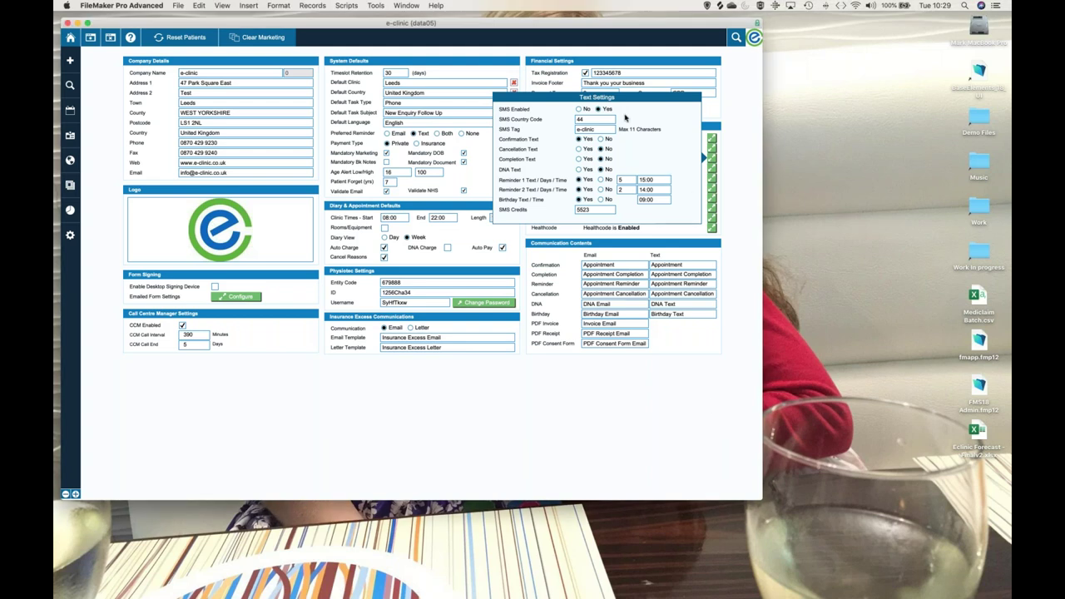
pyautogui.click(736, 80)
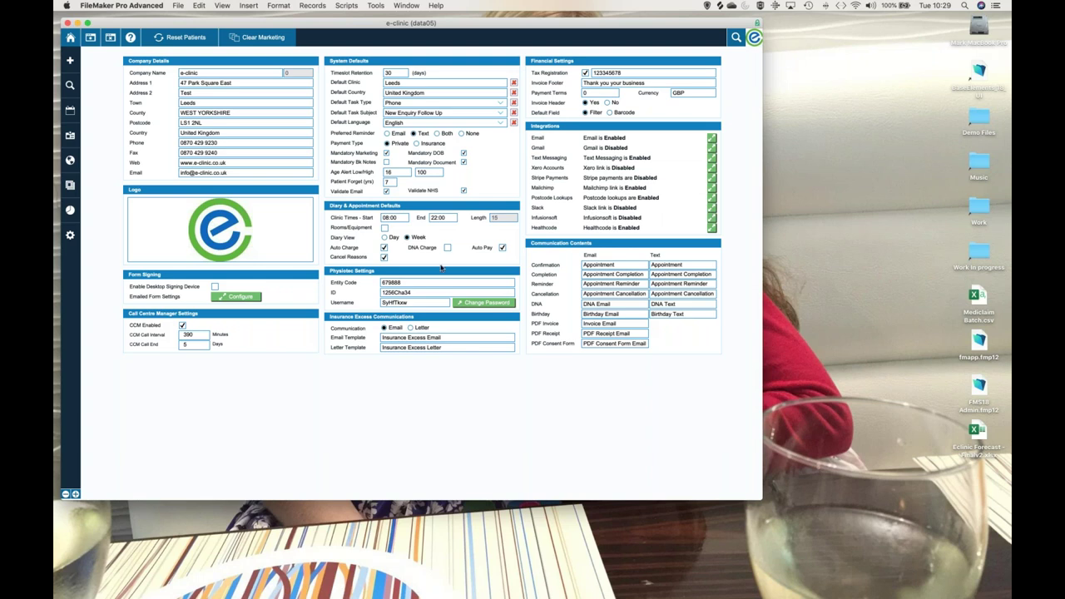
pyautogui.click(70, 37)
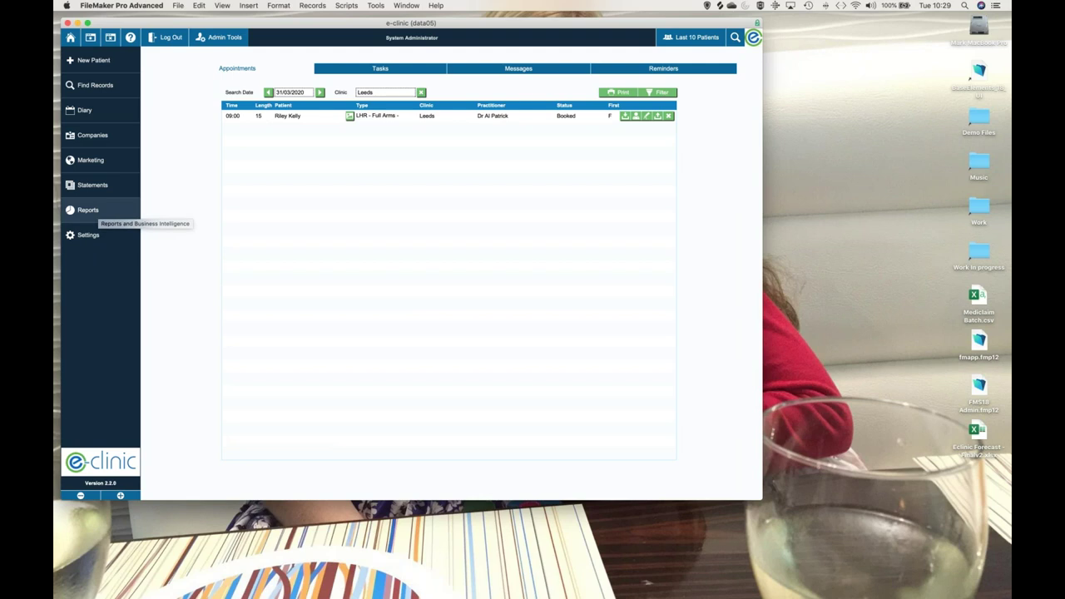
# Step: Search the patient records for female patients aged 23, and view the campaign types available for the found list
pyautogui.click(95, 85)
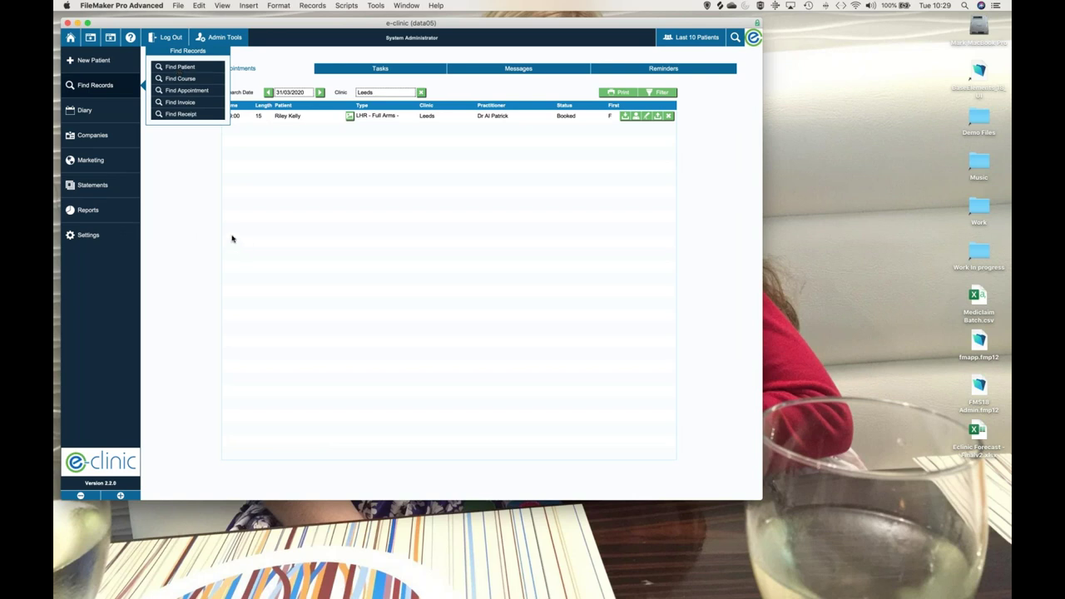
pyautogui.click(176, 67)
pyautogui.click(301, 201)
pyautogui.write('23')
pyautogui.press('Return')
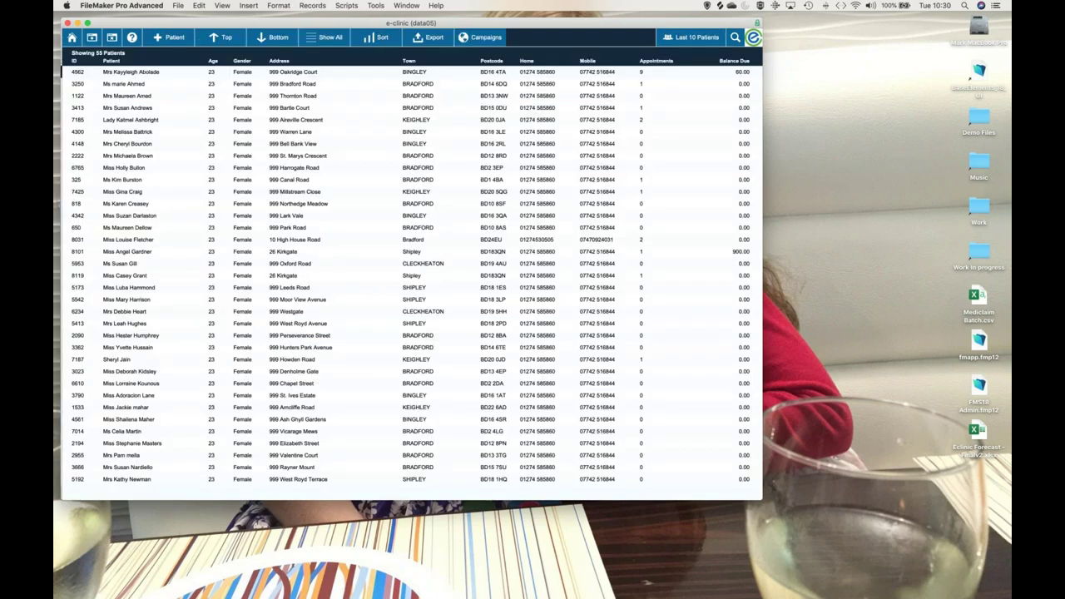
pyautogui.click(481, 37)
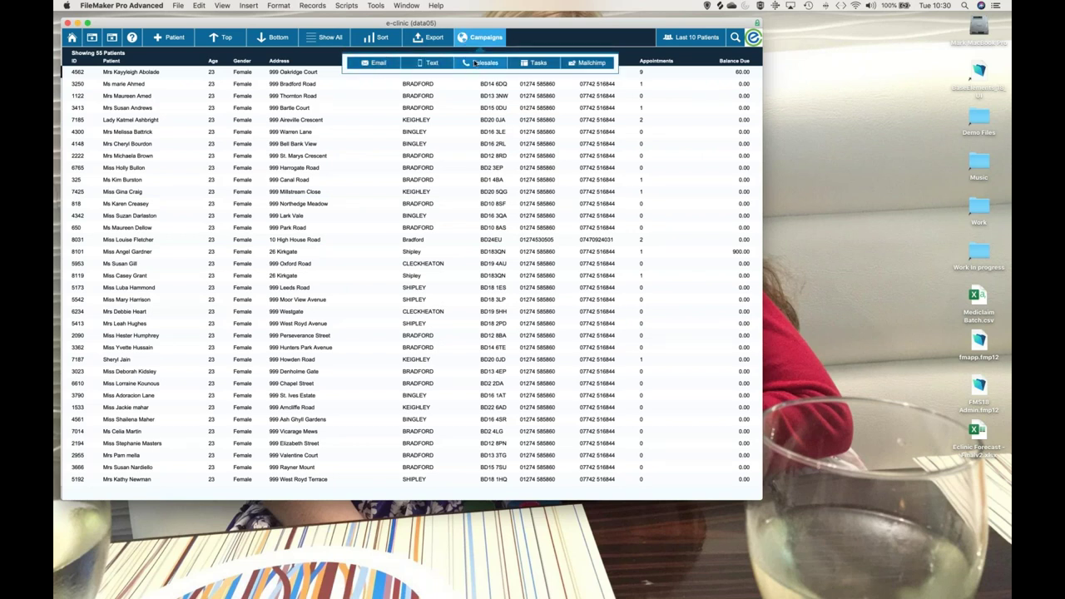
pyautogui.click(575, 46)
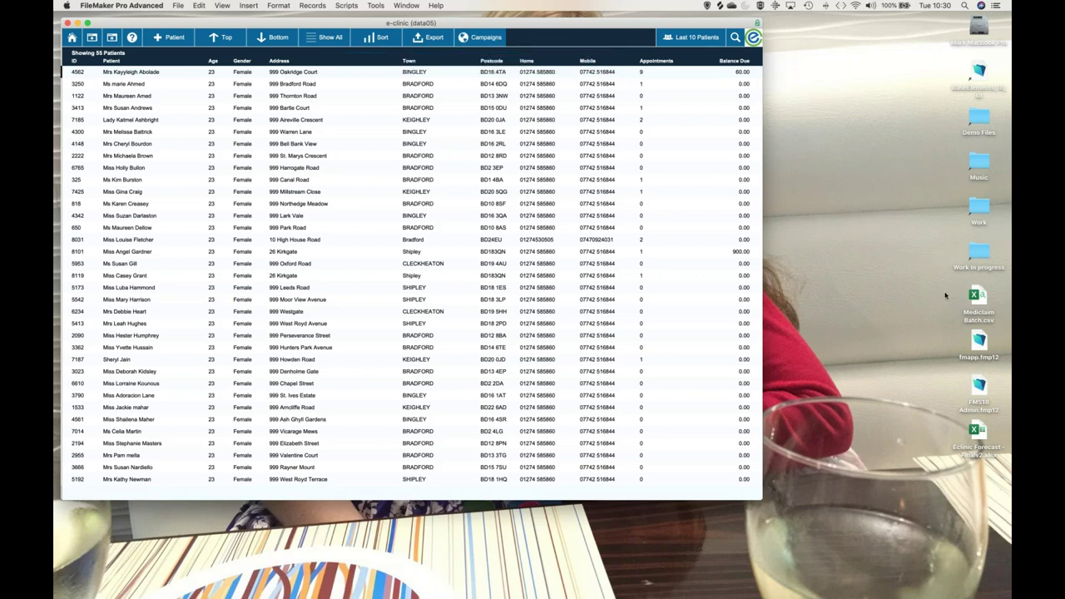
# Step: Review the Access & Privileges options, including Export Data, in a user's settings, and return to the home screen
pyautogui.click(428, 39)
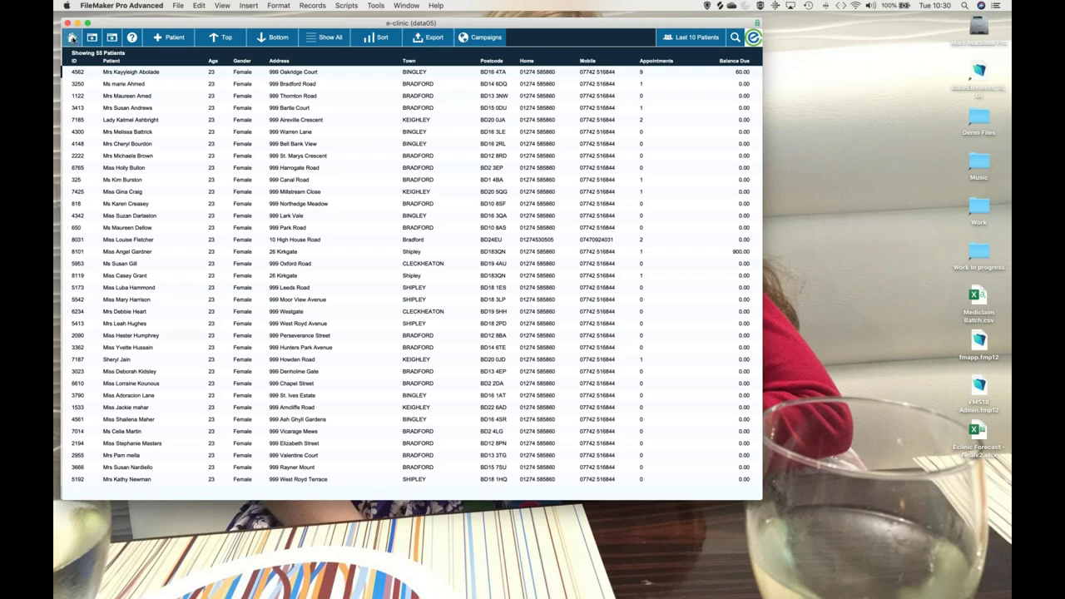
pyautogui.click(71, 38)
pyautogui.click(91, 235)
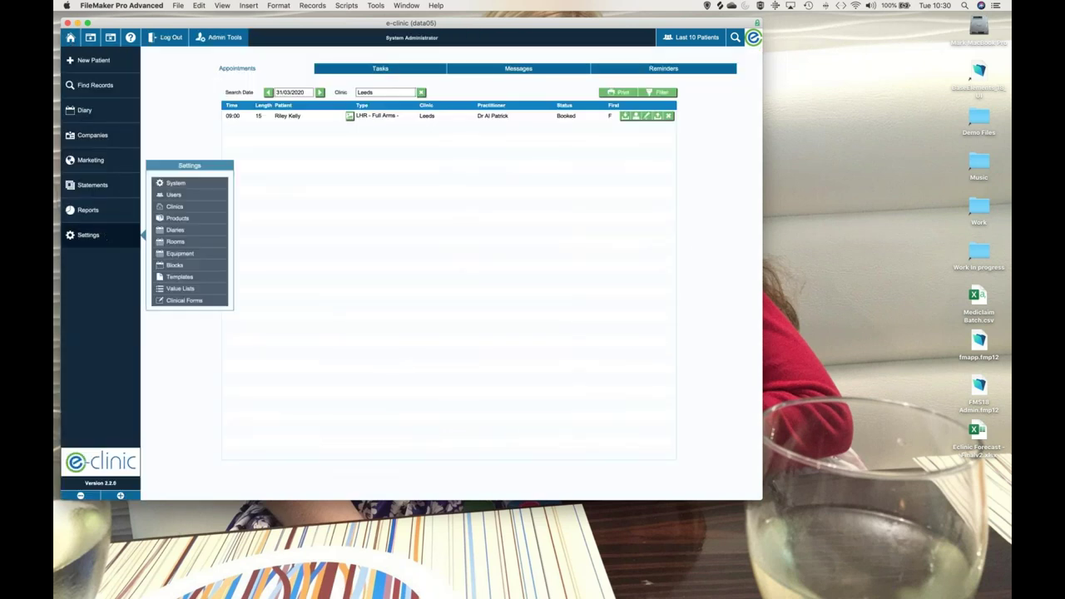
pyautogui.click(195, 198)
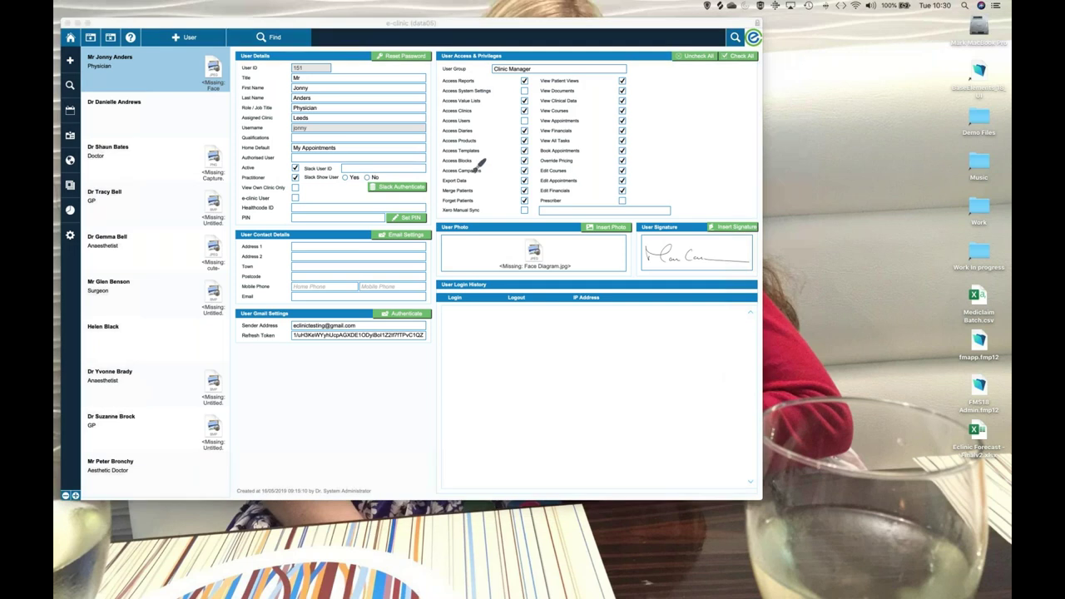
pyautogui.moveTo(459, 167)
pyautogui.mouseDown()
pyautogui.moveTo(478, 193)
pyautogui.moveTo(537, 155)
pyautogui.moveTo(455, 179)
pyautogui.mouseUp()
pyautogui.click(70, 38)
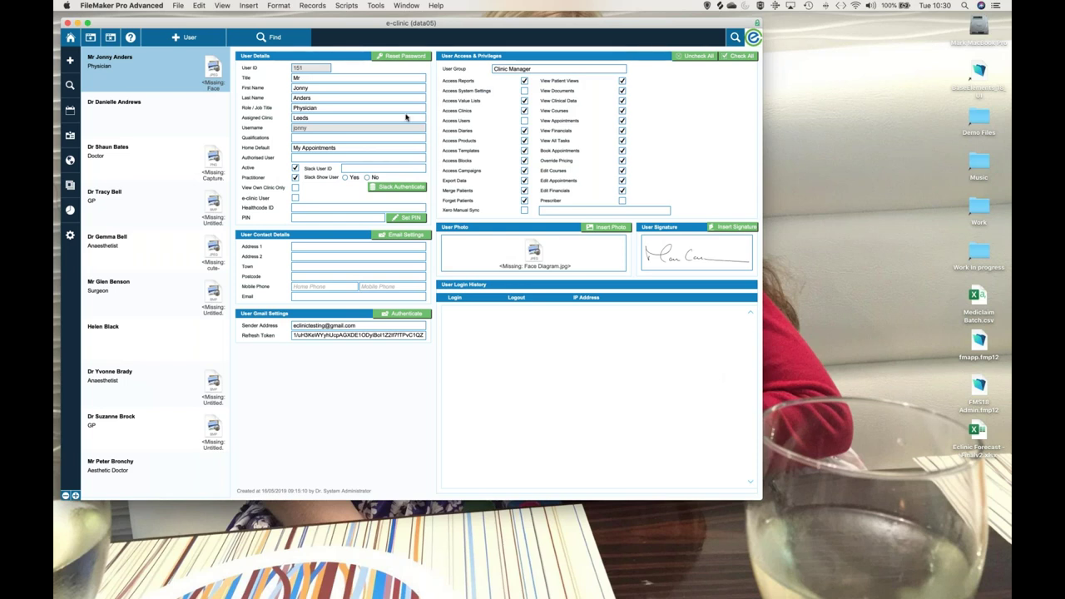
pyautogui.click(70, 38)
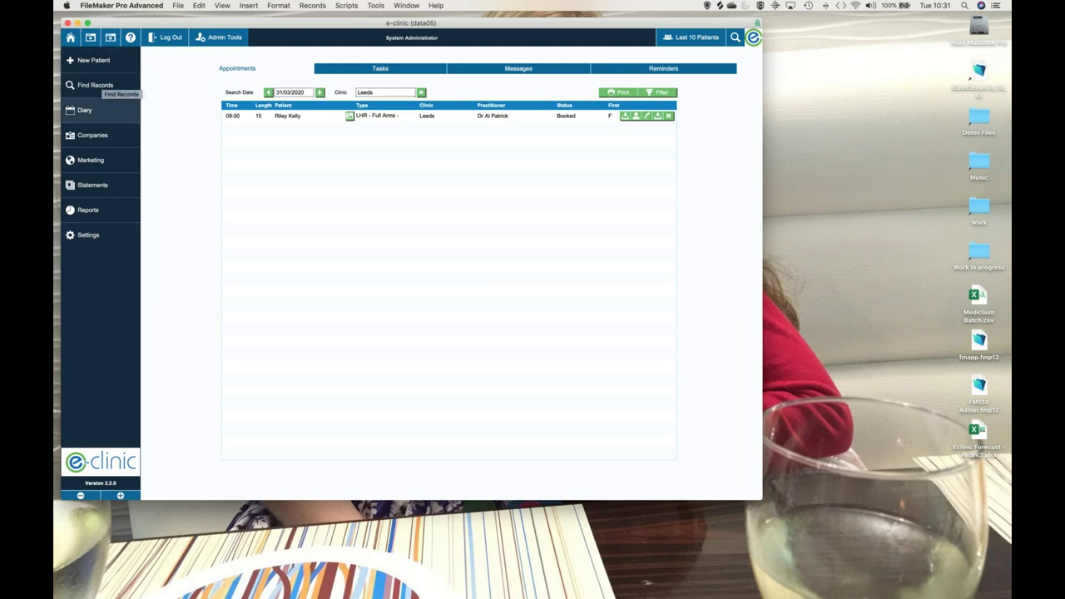
# Step: Search the patient records for female patients aged 50
pyautogui.click(93, 85)
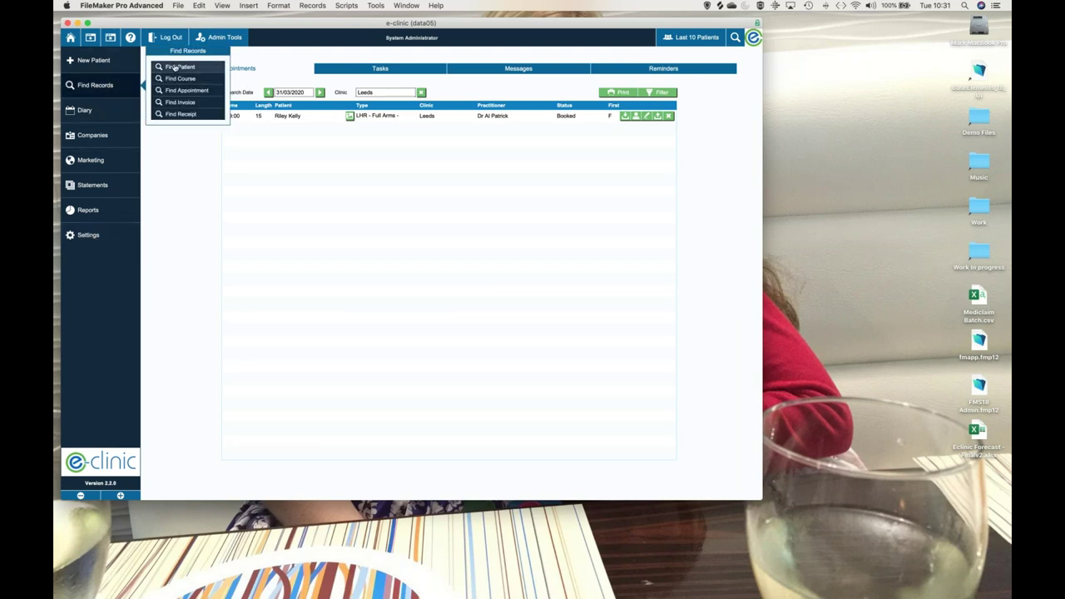
pyautogui.click(187, 66)
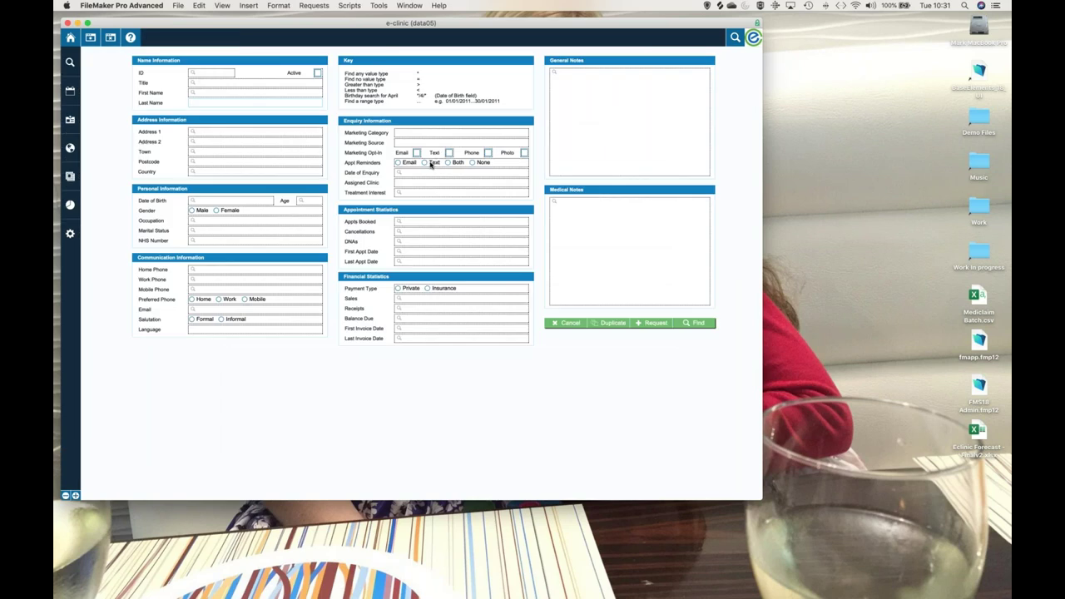
pyautogui.click(219, 210)
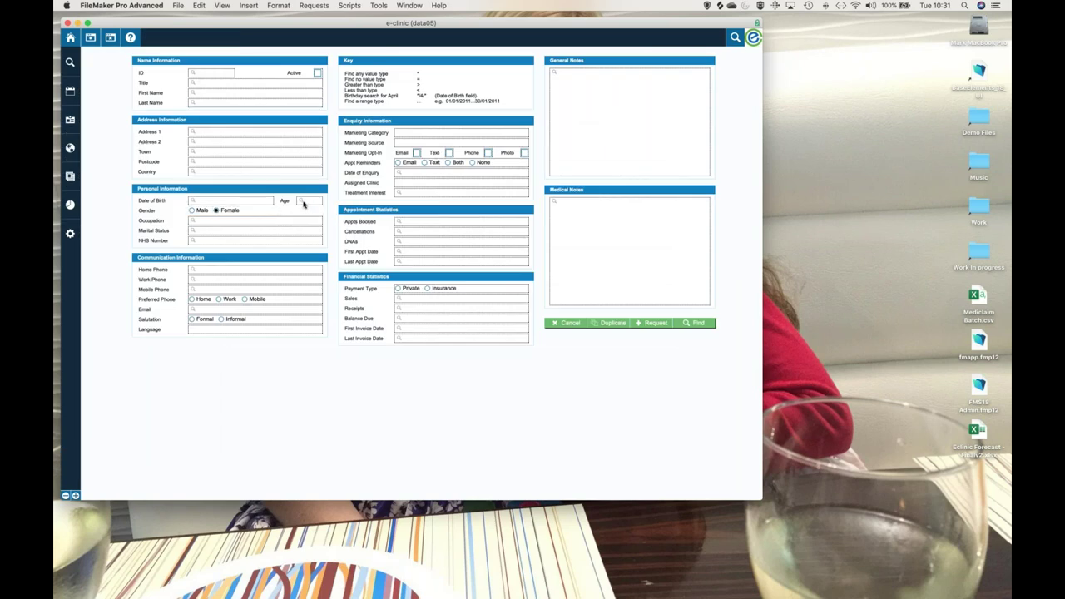
pyautogui.write('50')
pyautogui.press('Return')
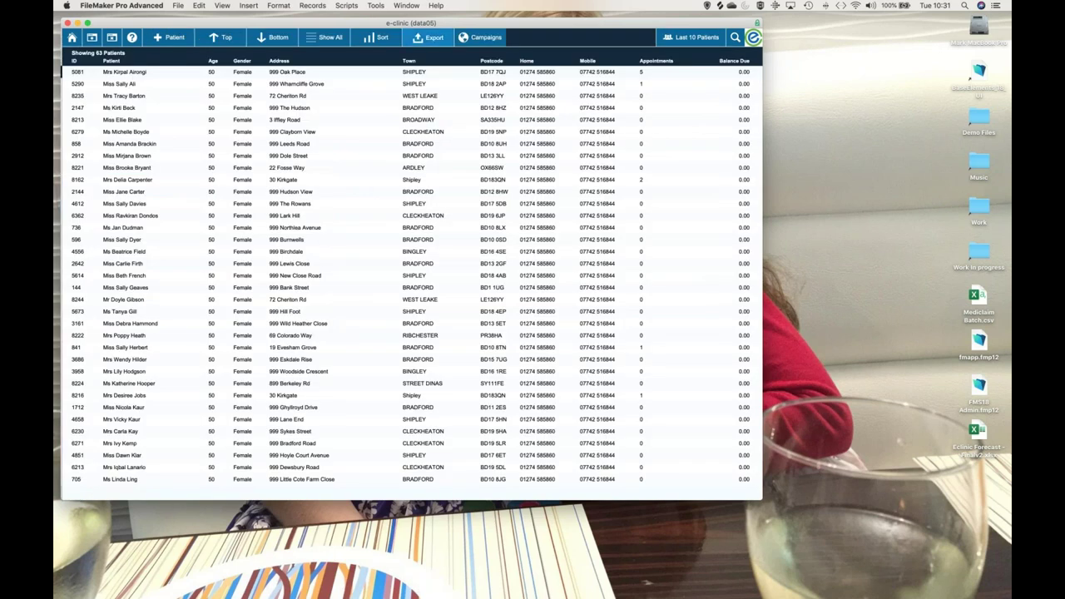
# Step: Set up the found list's export to the Desktop as Excel workbook "Women 50", opening automatically after saving, with the worksheet named "Data"
pyautogui.click(429, 38)
pyautogui.click(355, 184)
pyautogui.write('Women 50.tab')
pyautogui.click(438, 372)
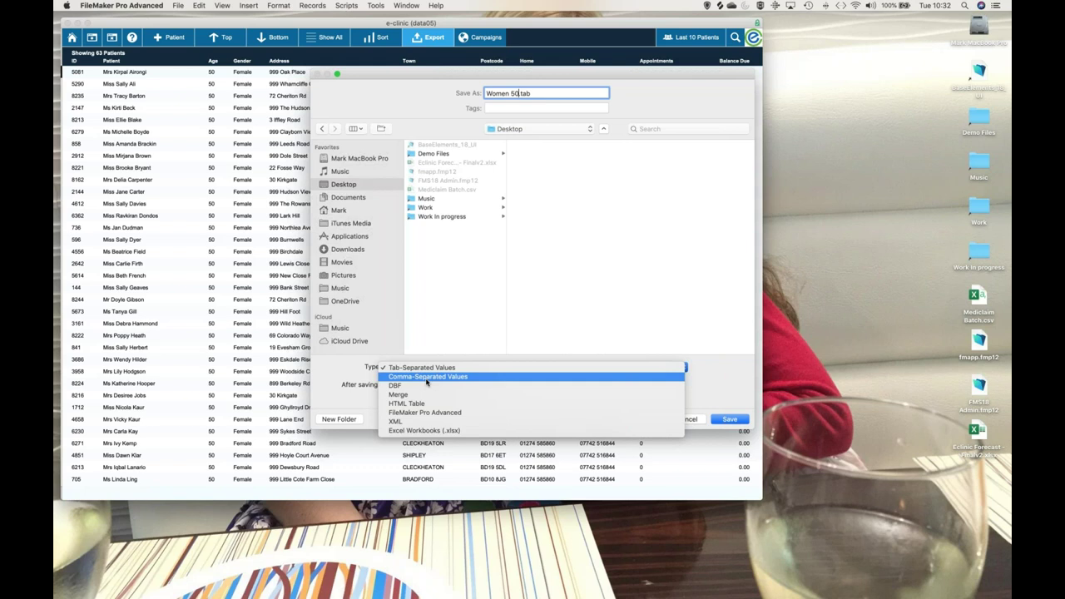
pyautogui.click(410, 432)
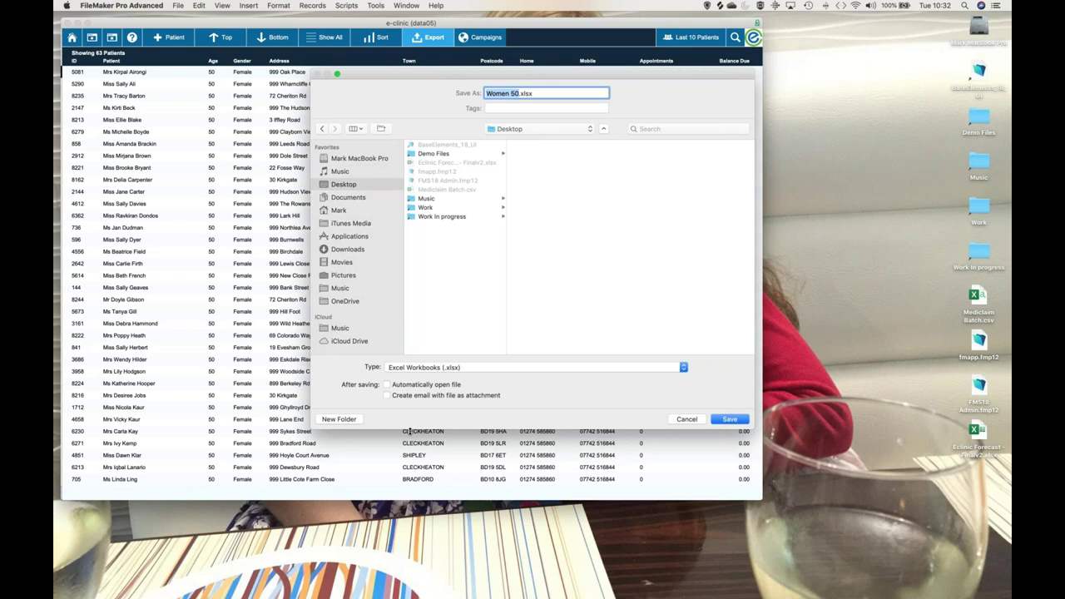
pyautogui.moveTo(220, 595)
pyautogui.click(386, 386)
pyautogui.click(741, 421)
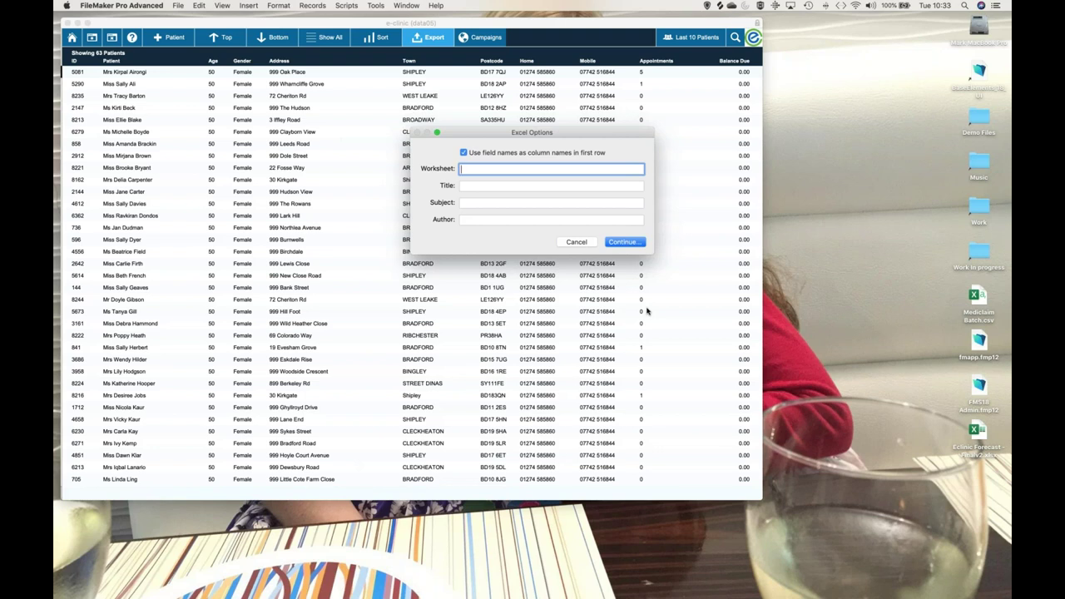
pyautogui.write('Data')
pyautogui.click(620, 243)
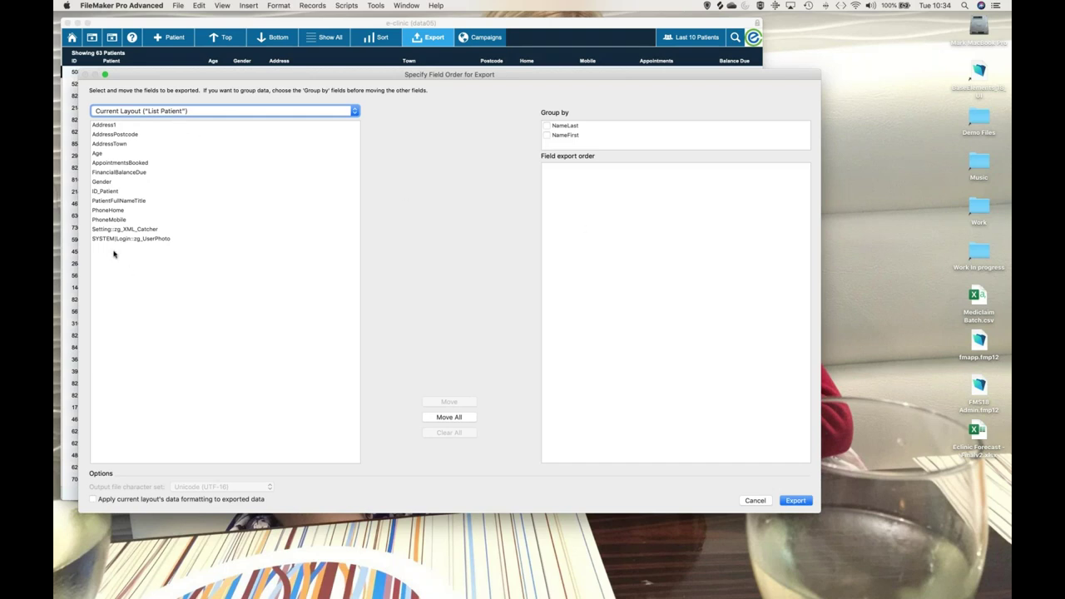
# Step: Reposition the export field dialog and set its field source to Current Table ("Patient")
pyautogui.moveTo(203, 79); pyautogui.dragTo(231, 340)
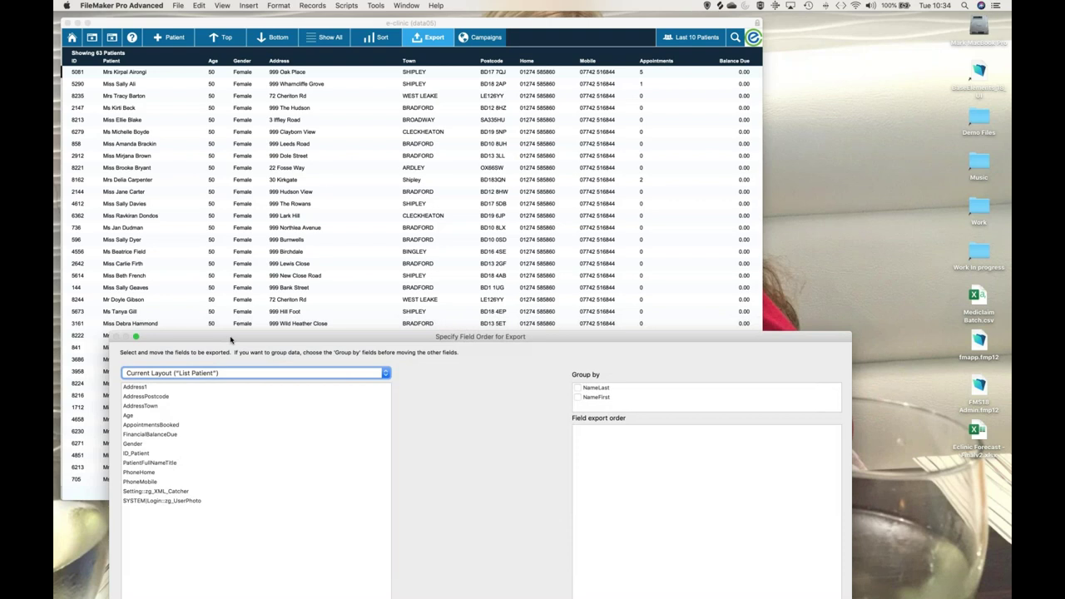
pyautogui.moveTo(231, 339); pyautogui.dragTo(229, 278)
pyautogui.moveTo(226, 197); pyautogui.dragTo(223, 127)
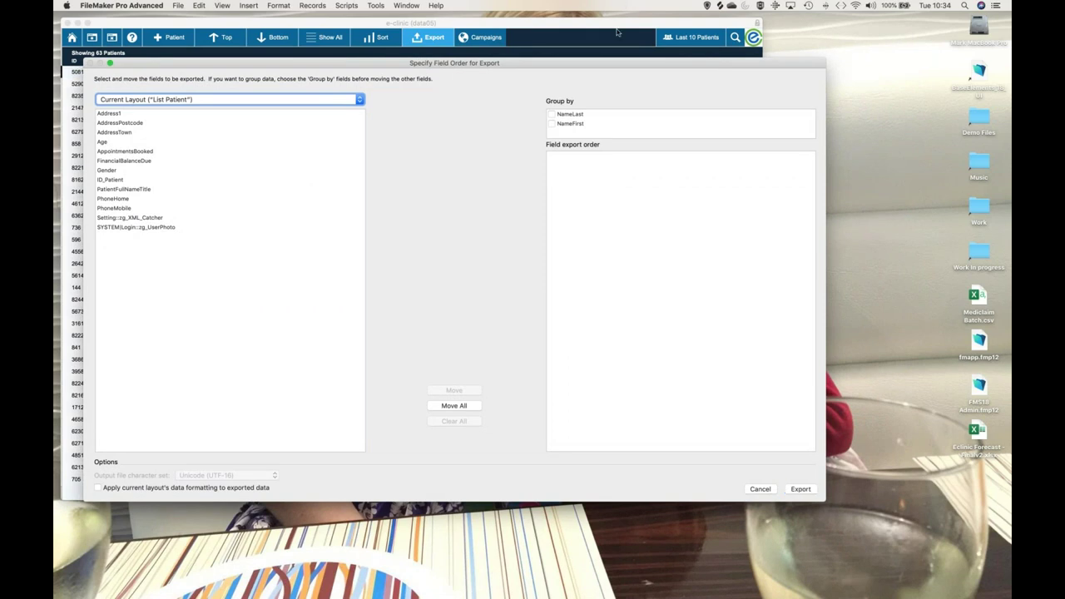
pyautogui.moveTo(87, 90)
pyautogui.mouseDown()
pyautogui.moveTo(125, 113)
pyautogui.moveTo(345, 121)
pyautogui.moveTo(397, 97)
pyautogui.moveTo(162, 68)
pyautogui.moveTo(101, 75)
pyautogui.mouseUp()
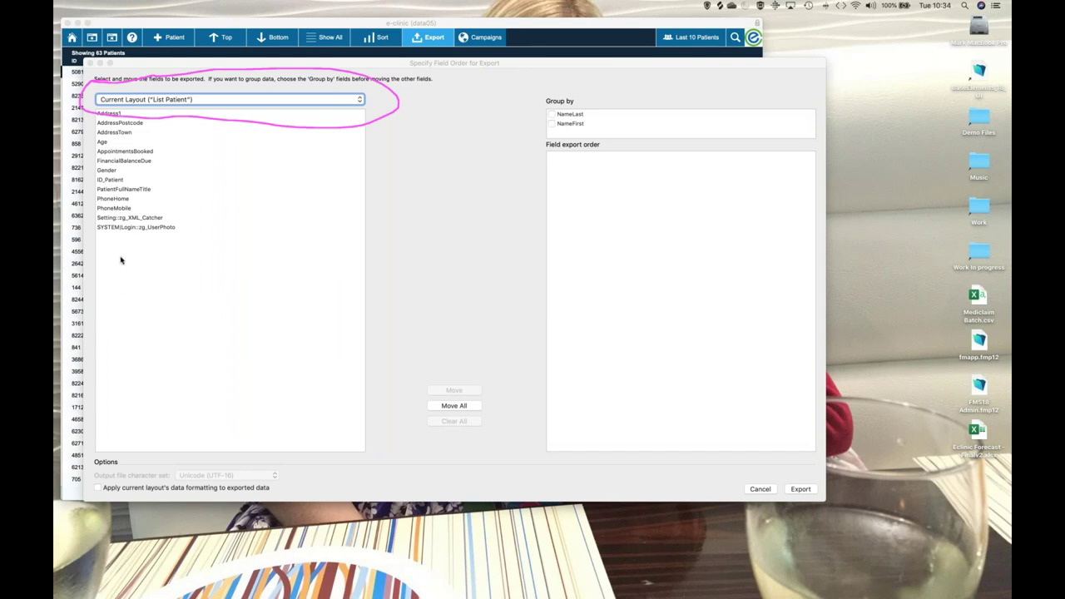
pyautogui.press('Escape')
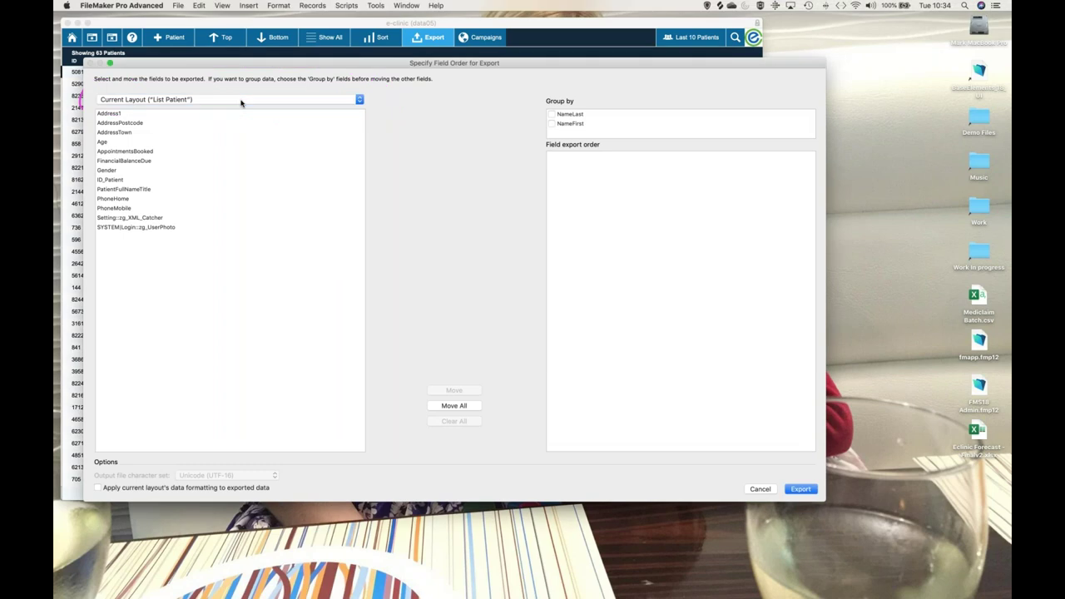
pyautogui.click(241, 103)
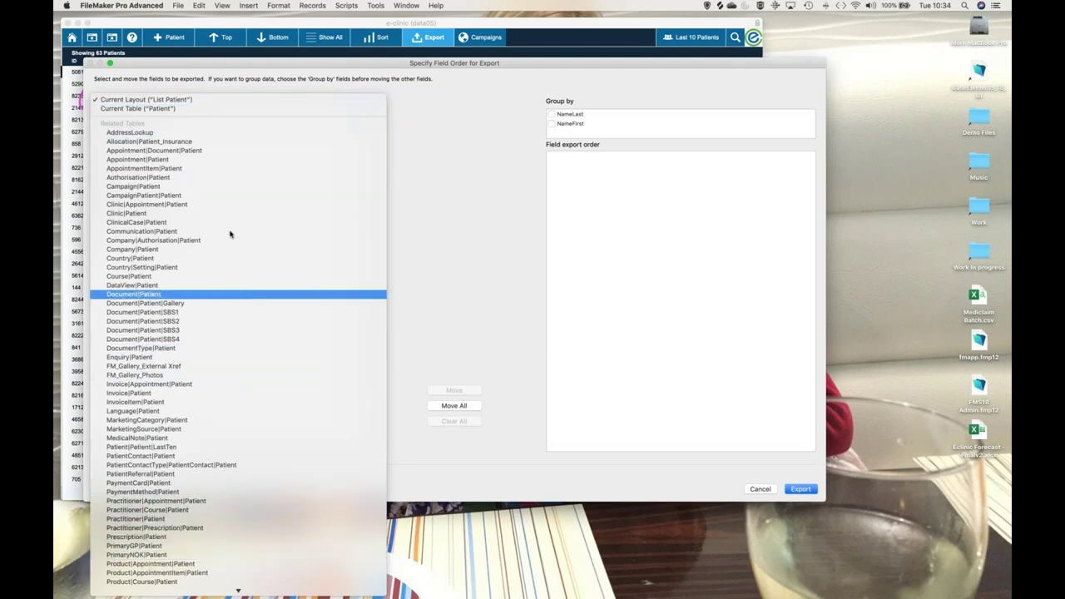
pyautogui.click(182, 109)
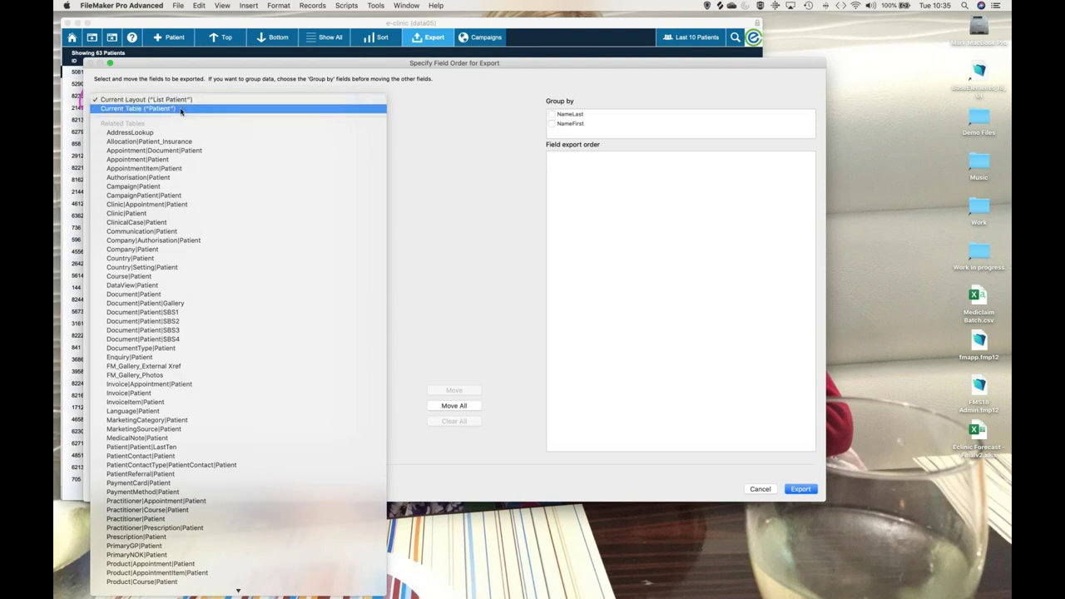
# Step: Examine the Patient table's fields available for export, including the name, contact and marketing opt-in fields
pyautogui.scroll(-10, 184, 240)
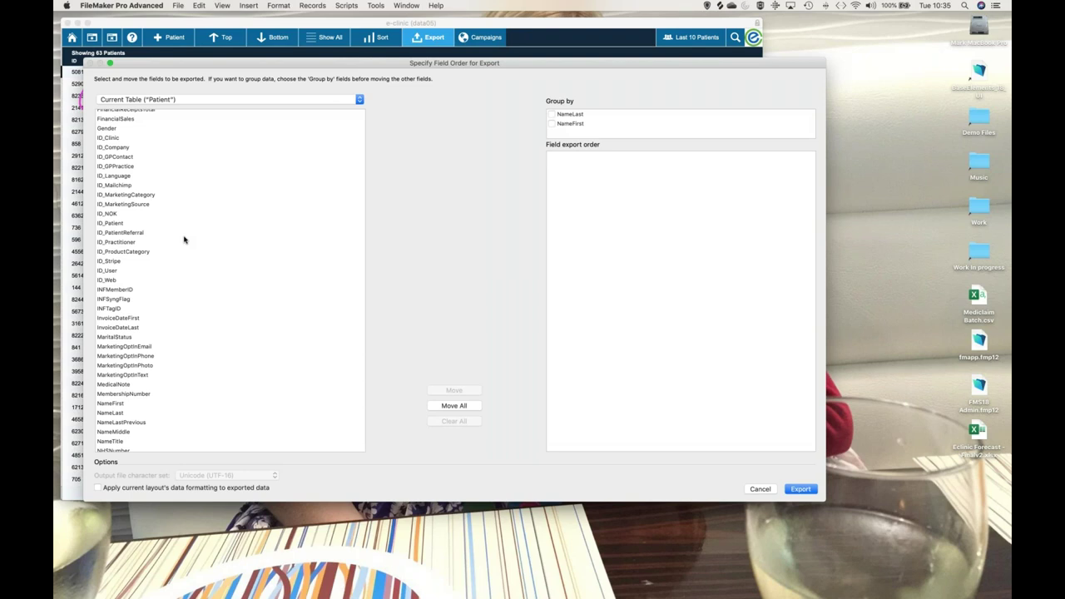
pyautogui.scroll(-5, 184, 239)
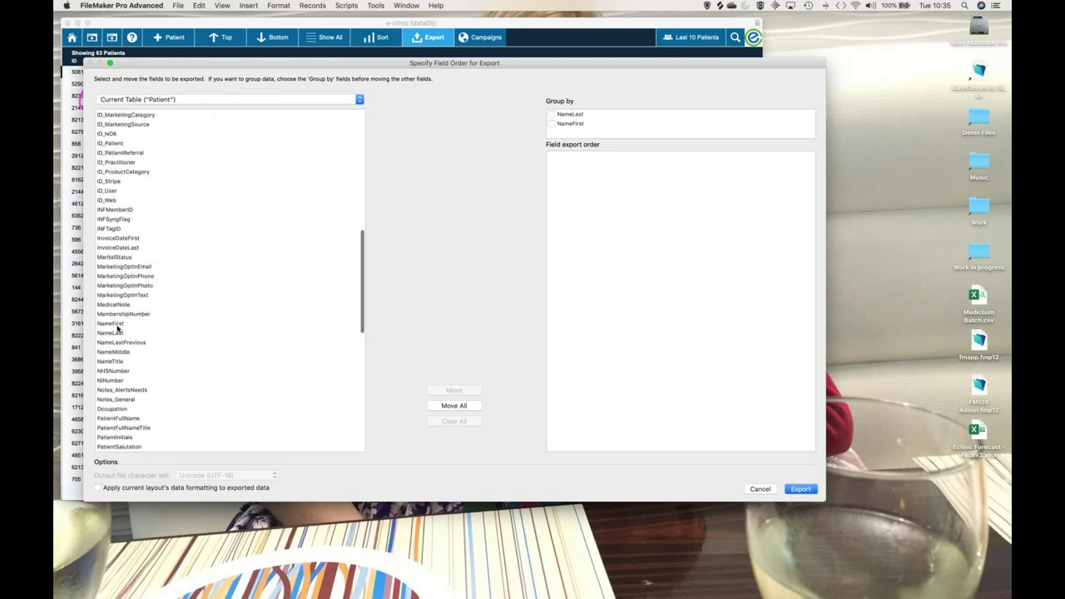
pyautogui.click(117, 326)
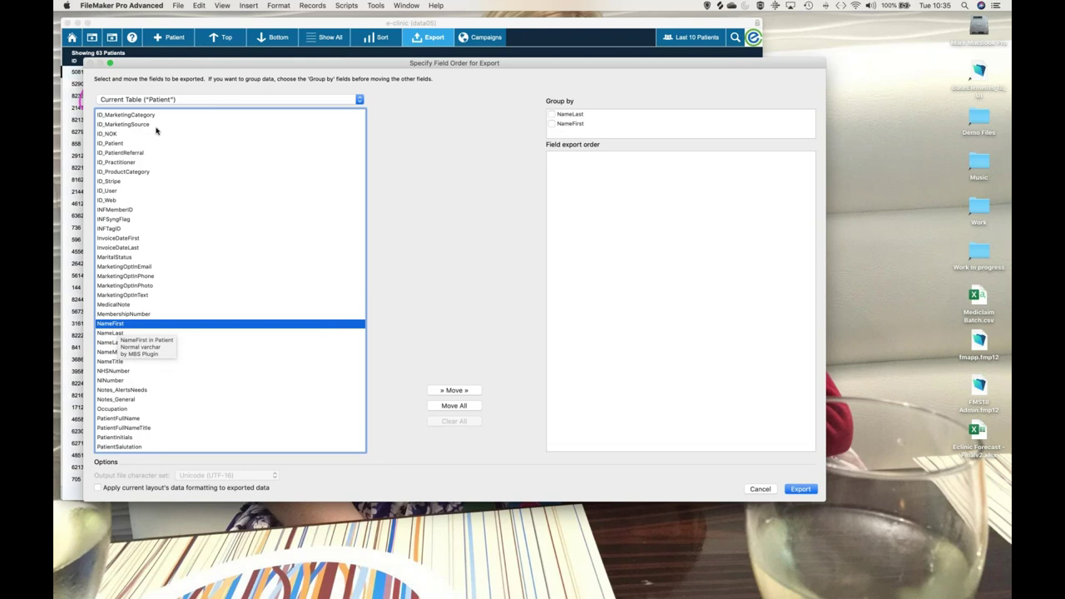
pyautogui.click(153, 101)
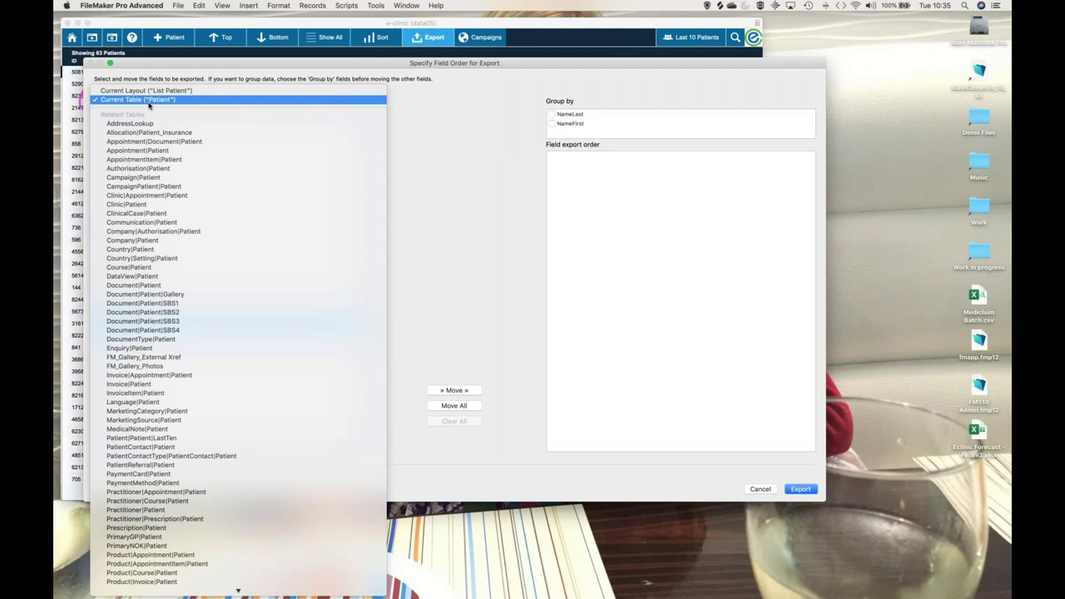
pyautogui.click(150, 101)
pyautogui.scroll(-15, 161, 250)
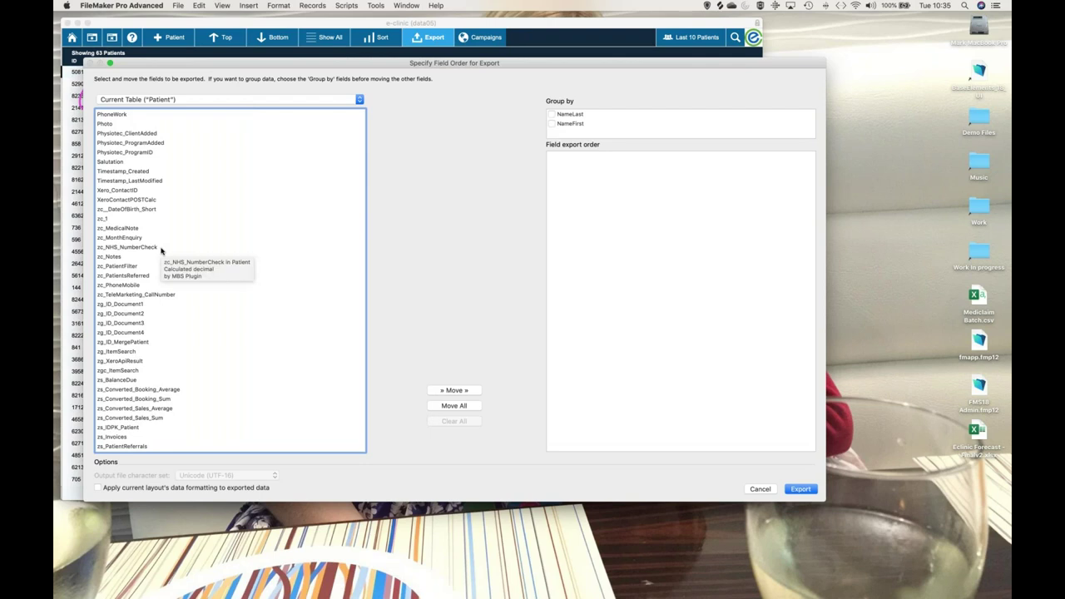
pyautogui.scroll(15, 161, 249)
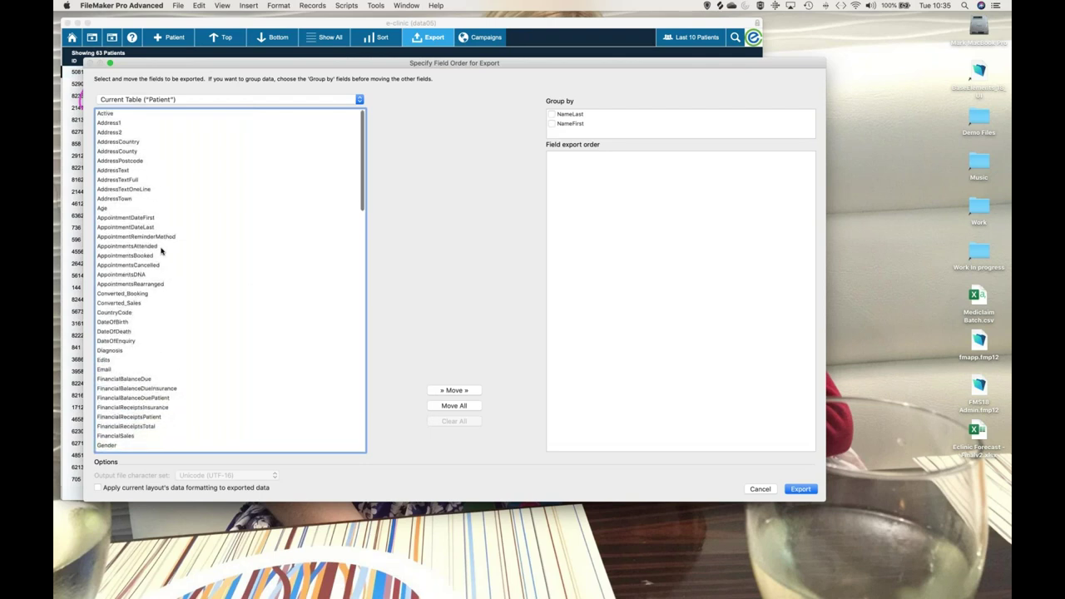
pyautogui.scroll(-10, 166, 319)
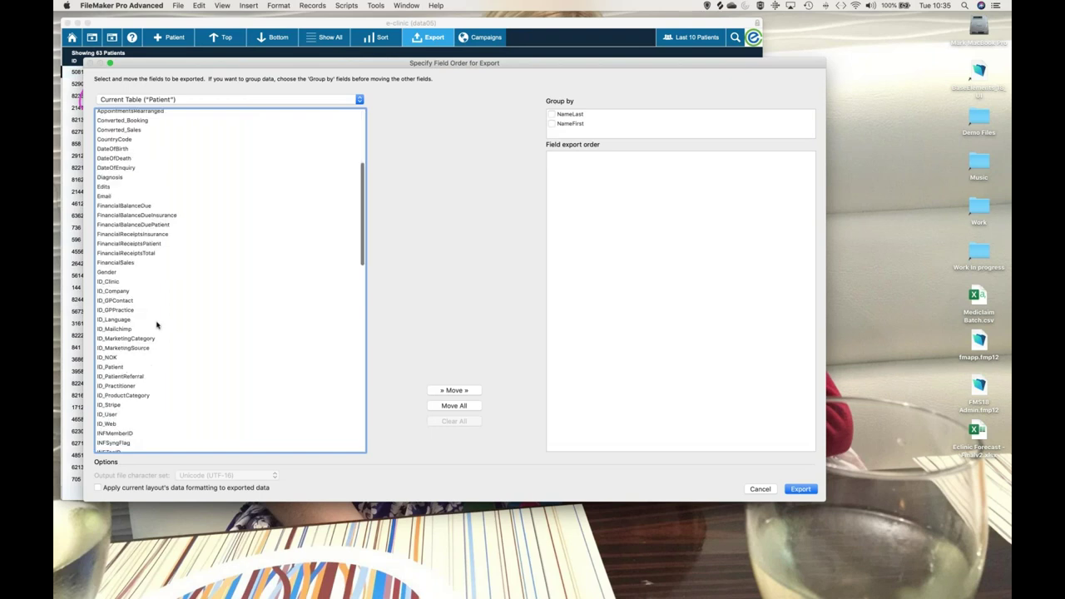
pyautogui.press('n')
pyautogui.scroll(-7, 150, 324)
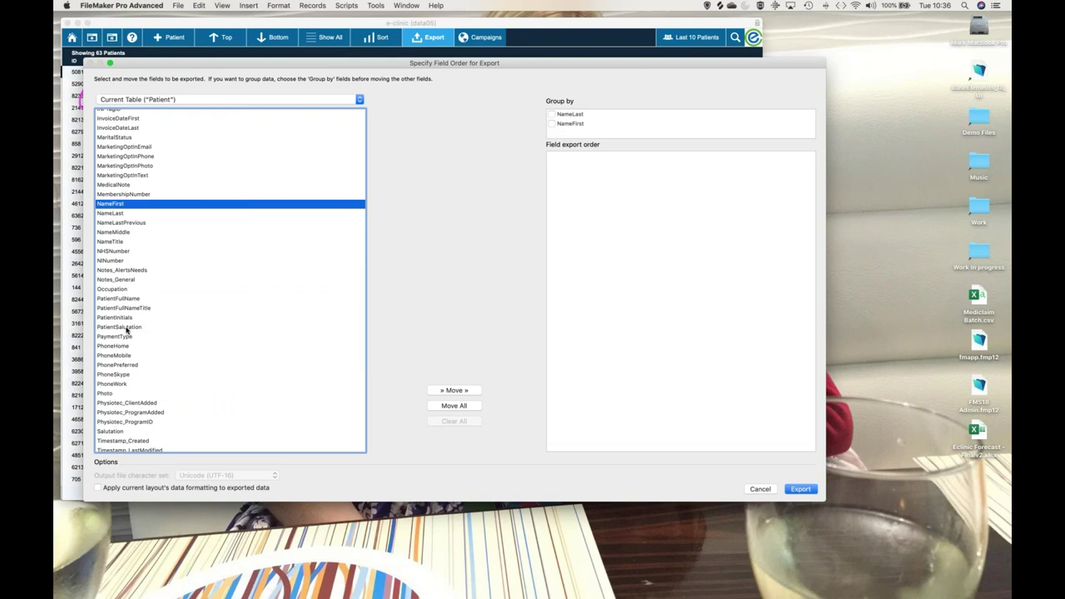
pyautogui.scroll(3, 127, 330)
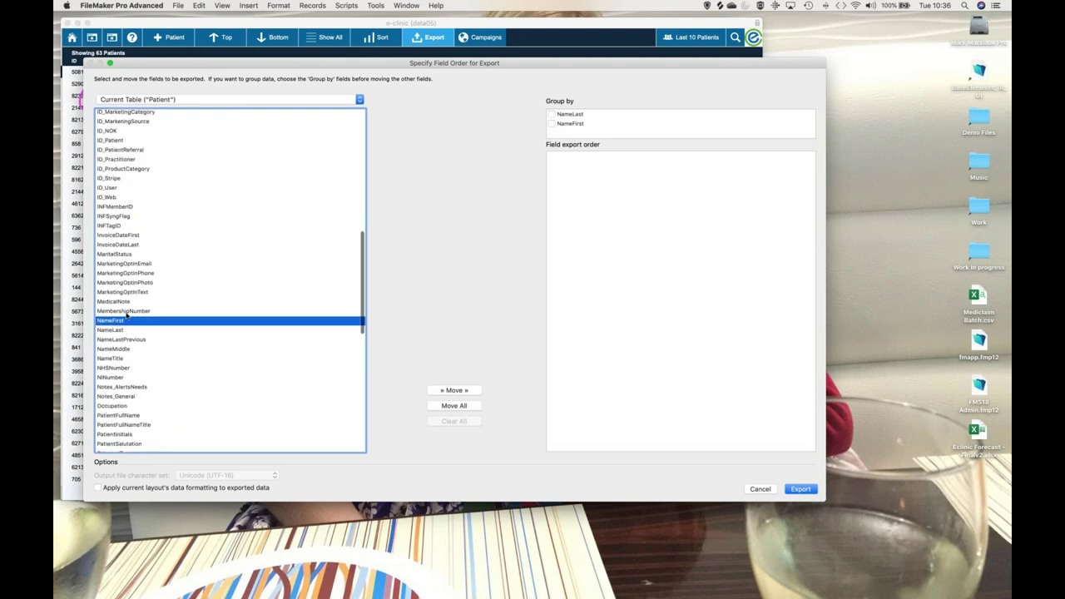
pyautogui.scroll(3, 126, 315)
# Step: Add the NameTitle, NameFirst and NameLast fields to the field export order
pyautogui.scroll(-3, 123, 333)
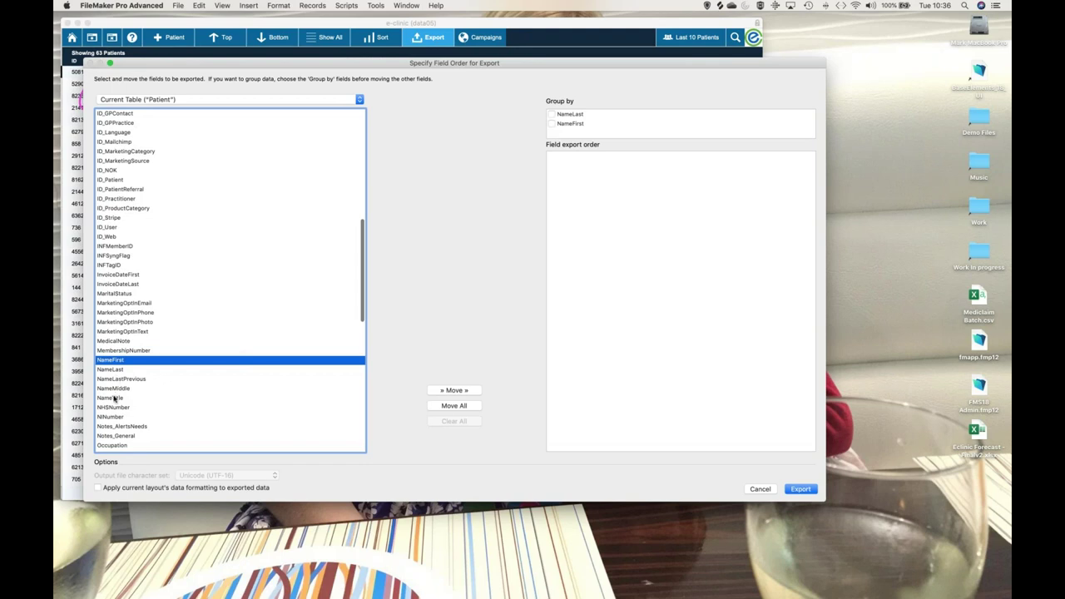
pyautogui.click(115, 398)
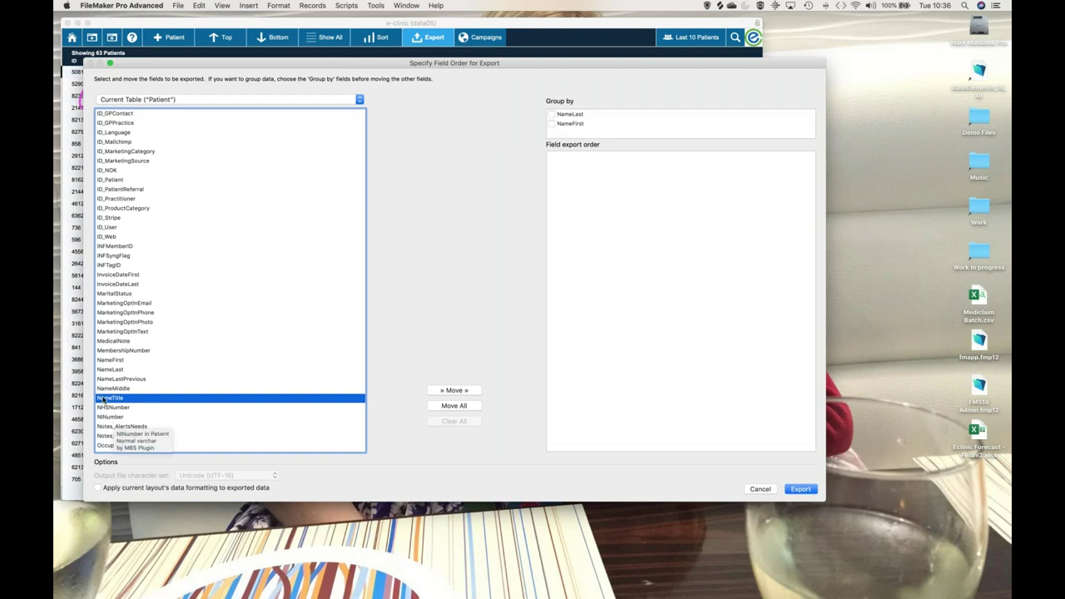
pyautogui.doubleClick(104, 400)
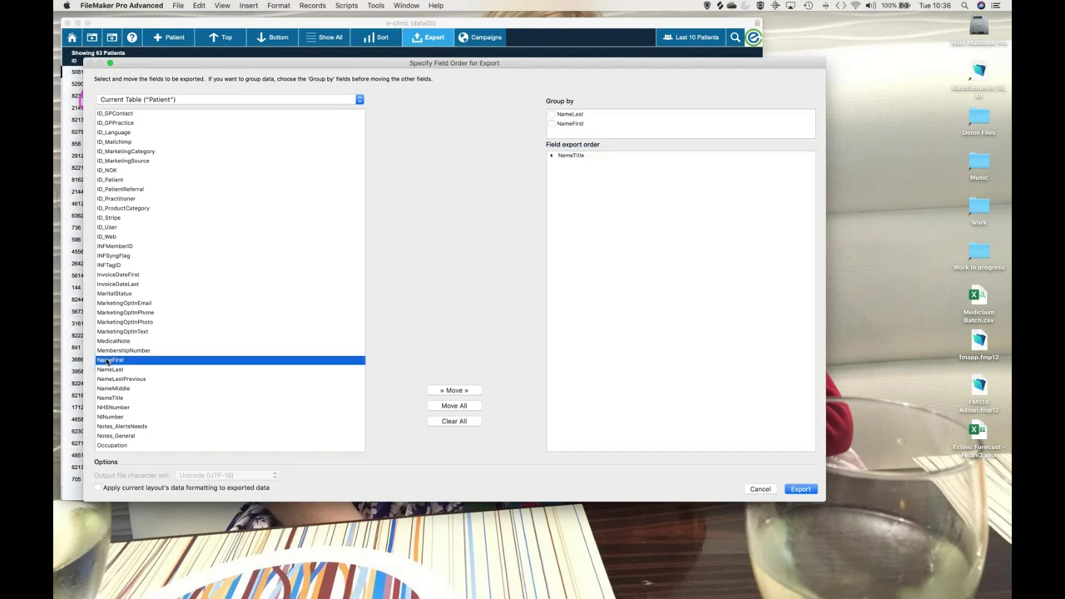
pyautogui.doubleClick(106, 361)
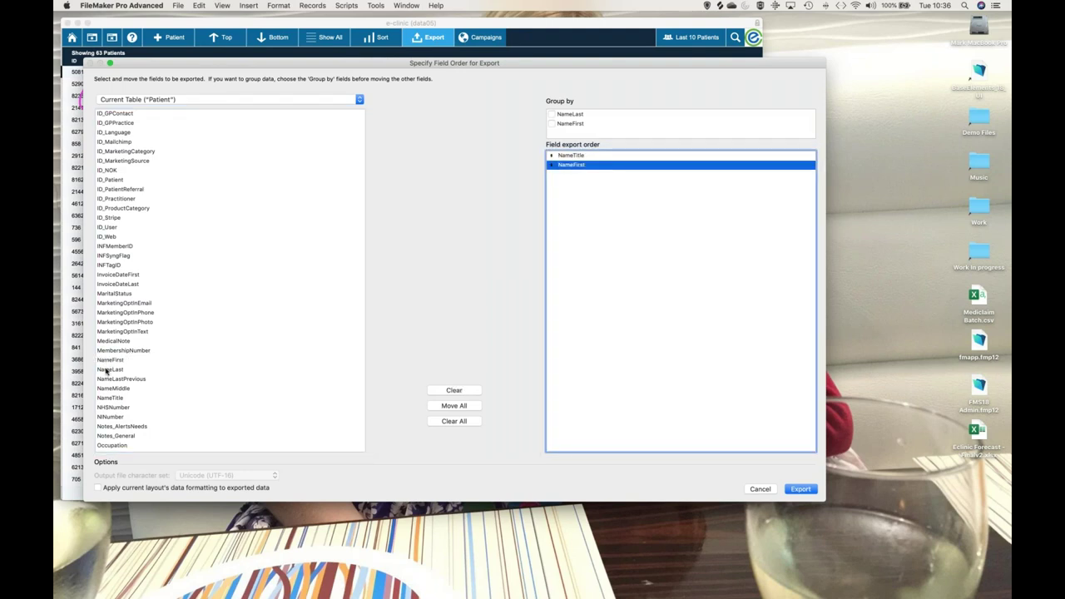
pyautogui.doubleClick(106, 372)
# Step: Add the Address1, Address2, AddressTown and AddressPostcode fields to the field export order after the name fields
pyautogui.scroll(3, 123, 296)
pyautogui.scroll(10, 122, 295)
pyautogui.click(108, 125)
pyautogui.doubleClick(108, 123)
pyautogui.doubleClick(109, 133)
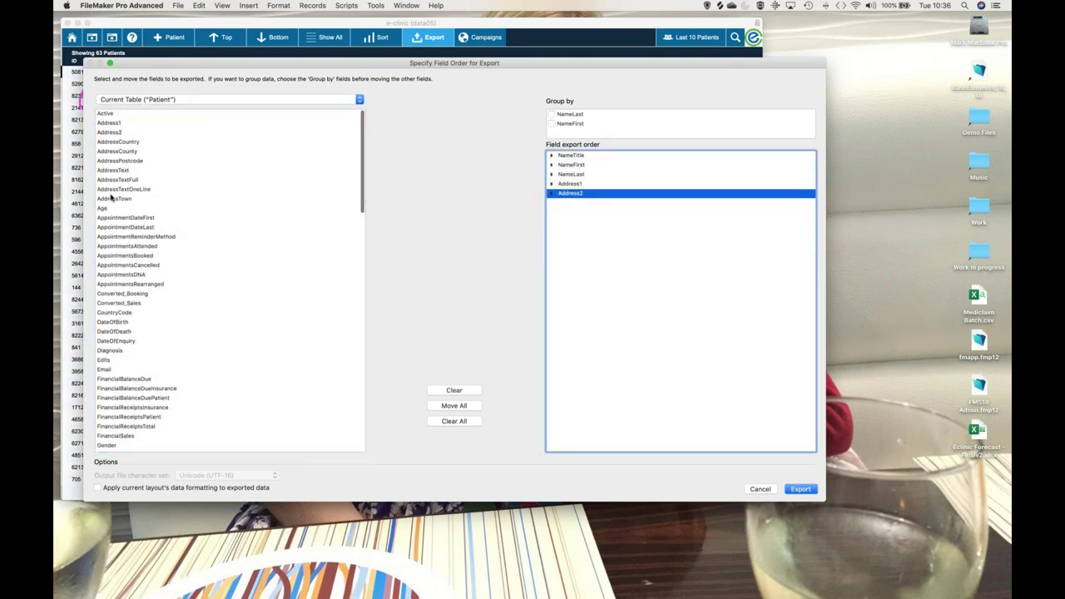
pyautogui.doubleClick(112, 198)
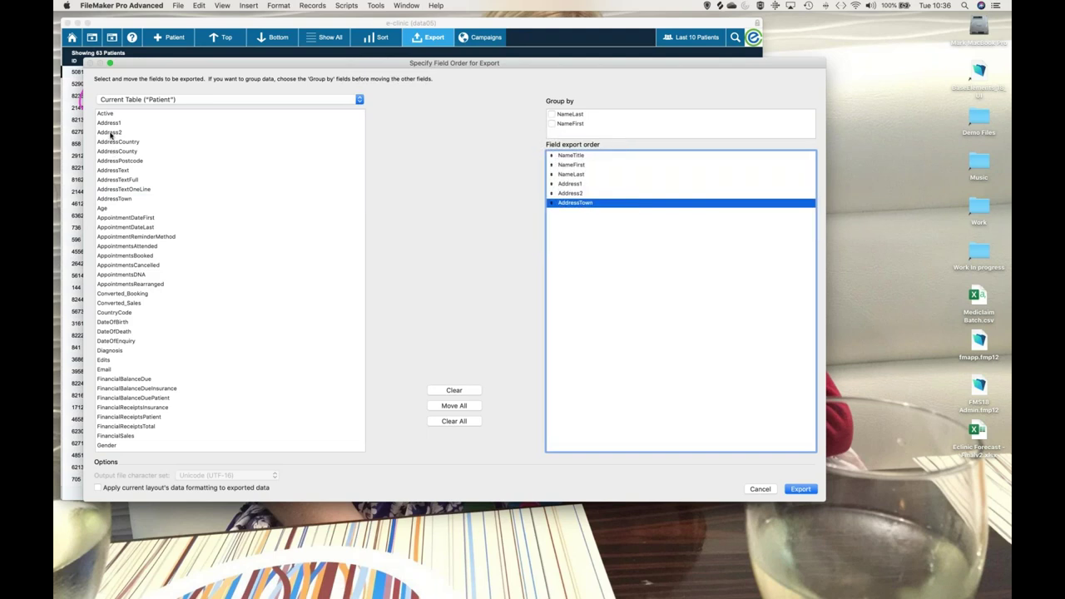
pyautogui.doubleClick(115, 162)
pyautogui.scroll(-5, 123, 197)
pyautogui.scroll(5, 123, 197)
pyautogui.scroll(-5, 122, 196)
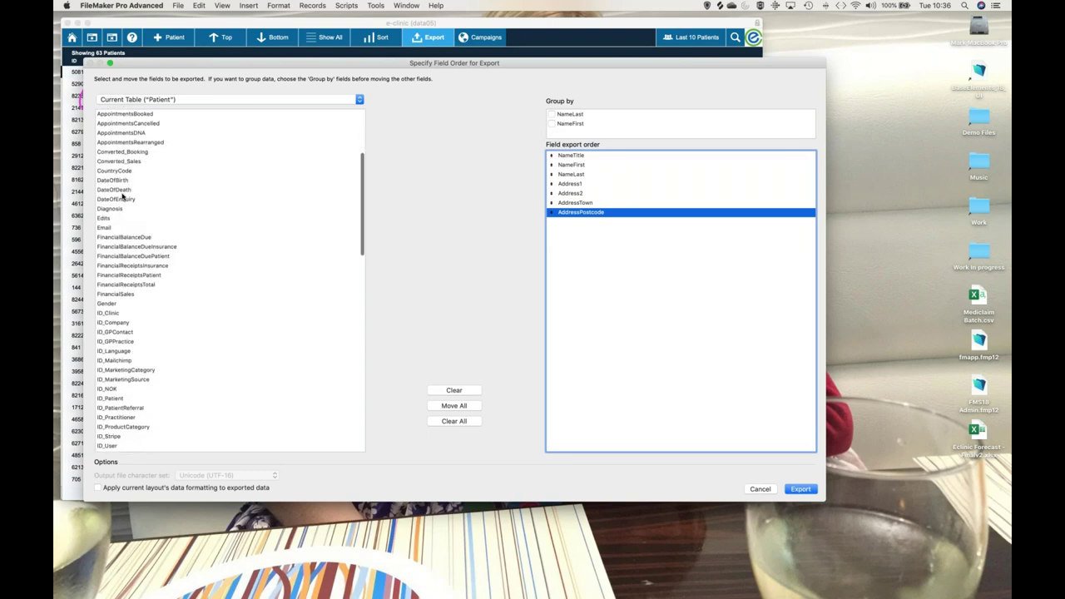
# Step: Add the AppointmentDateFirst and AppointmentDateLast fields to the field export order after AddressPostcode
pyautogui.scroll(4, 122, 200)
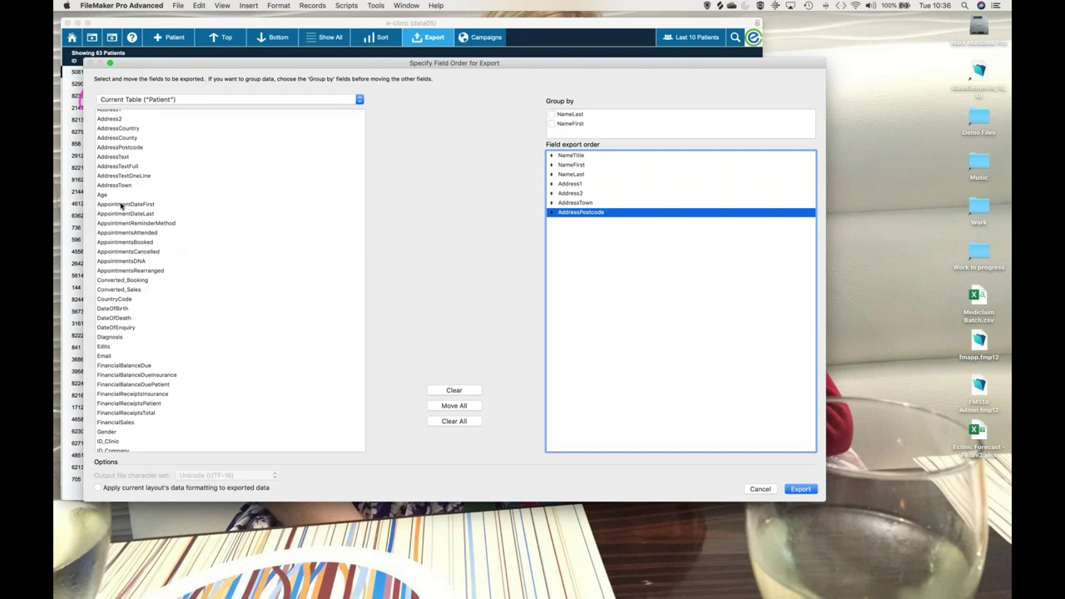
pyautogui.doubleClick(121, 206)
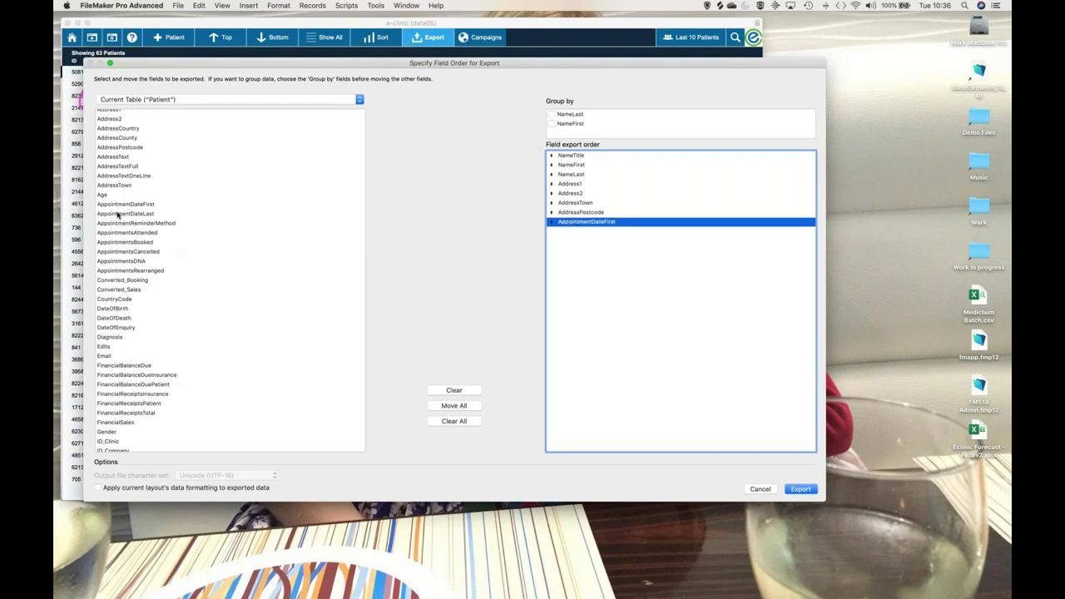
pyautogui.doubleClick(118, 216)
# Step: Add the Email field from the Patient table to the end of the field export order
pyautogui.scroll(-3, 152, 295)
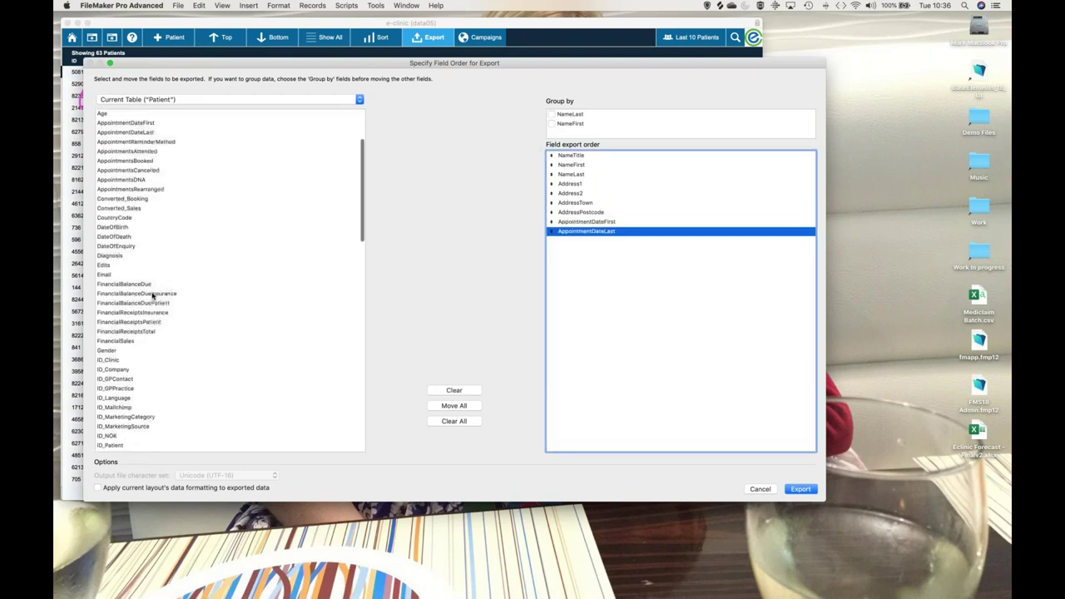
pyautogui.scroll(-5, 152, 295)
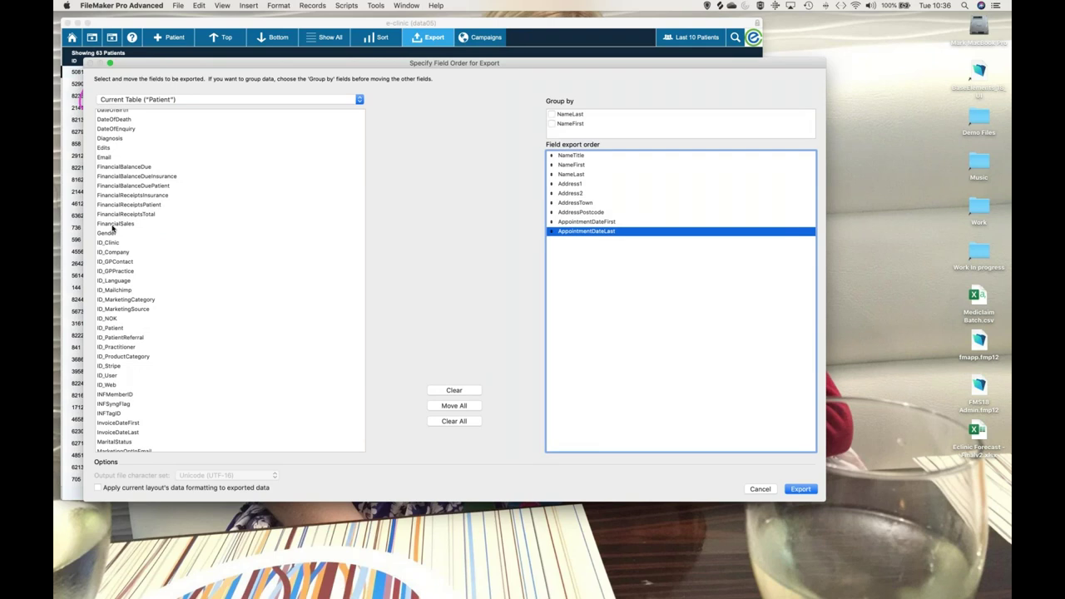
pyautogui.click(114, 158)
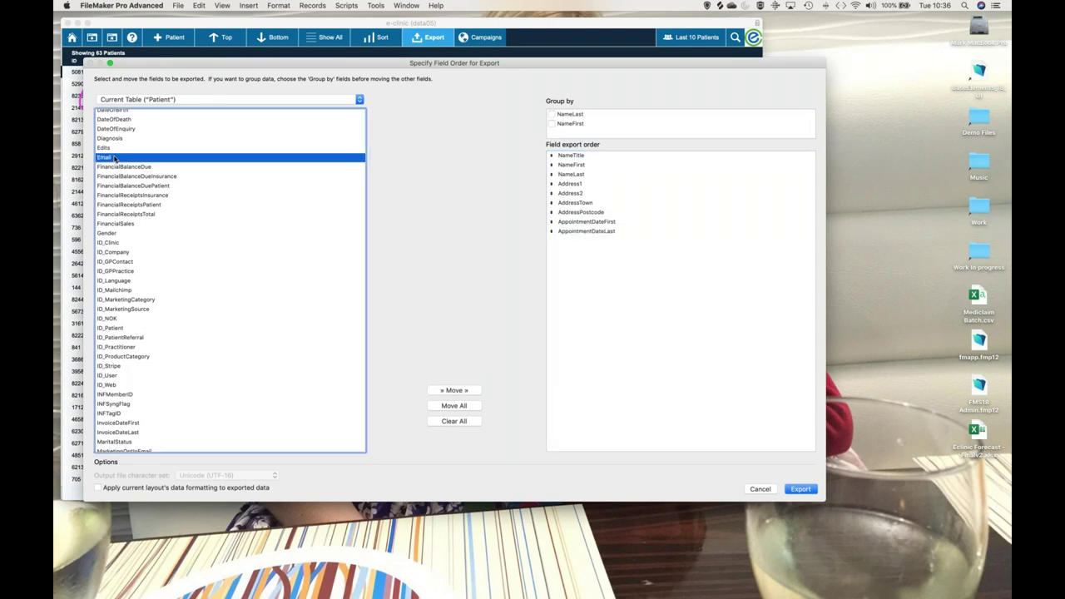
pyautogui.doubleClick(114, 158)
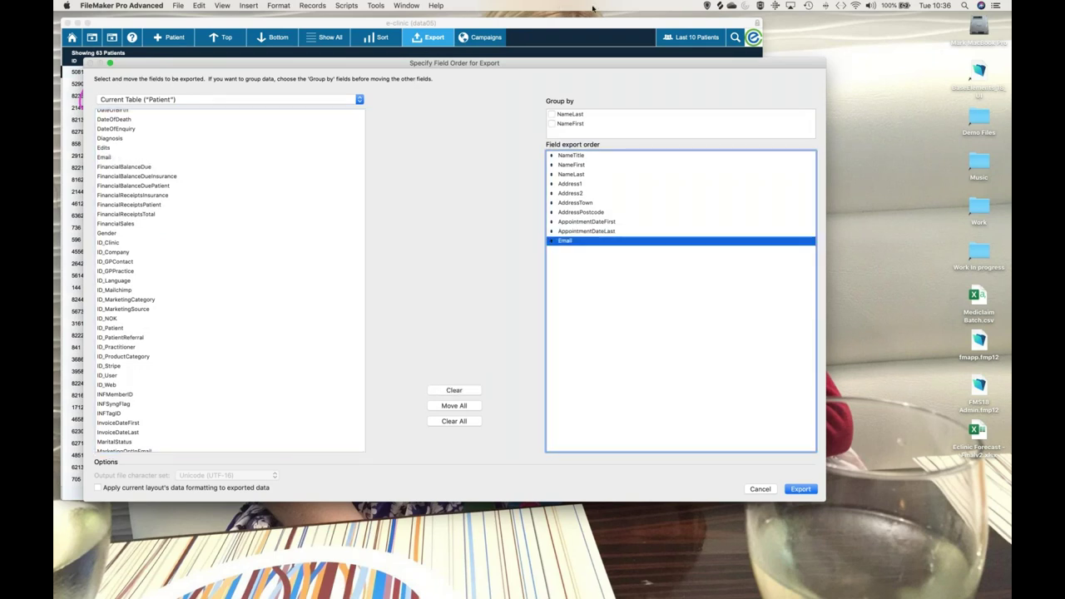
pyautogui.moveTo(93, 82); pyautogui.dragTo(215, 358)
pyautogui.moveTo(215, 192); pyautogui.dragTo(107, 118)
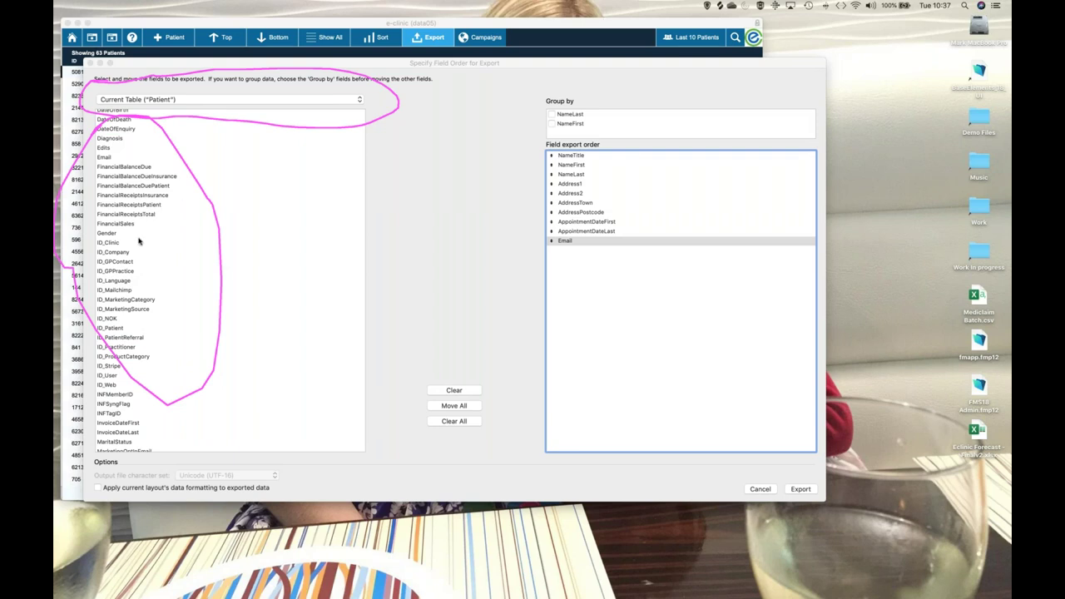
# Step: Add the PhoneMobile and PhoneHome fields to the field export order after Email
pyautogui.scroll(-10, 102, 401)
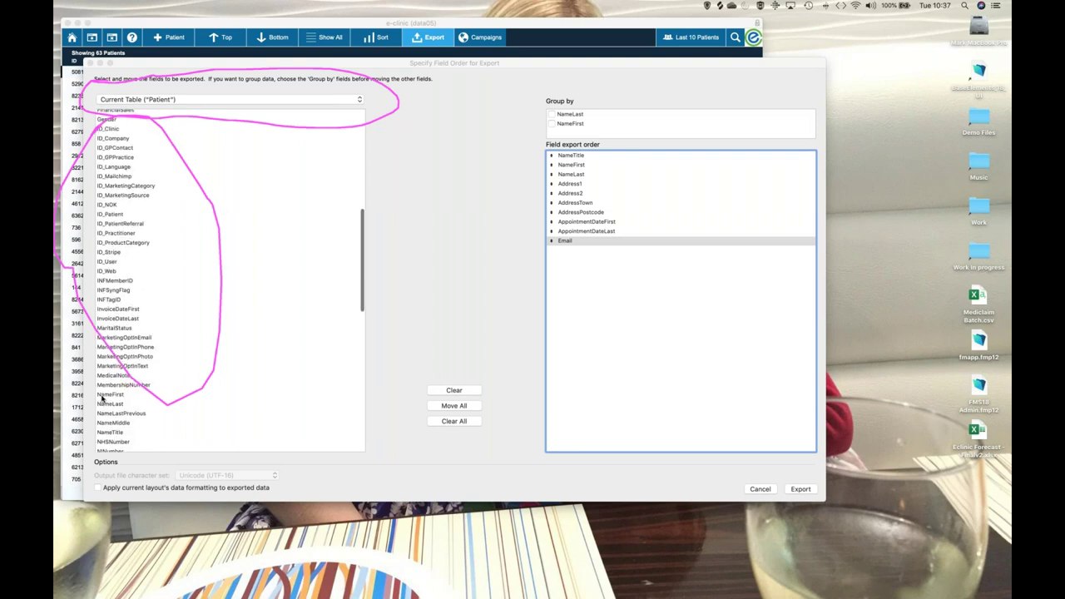
pyautogui.click(103, 390)
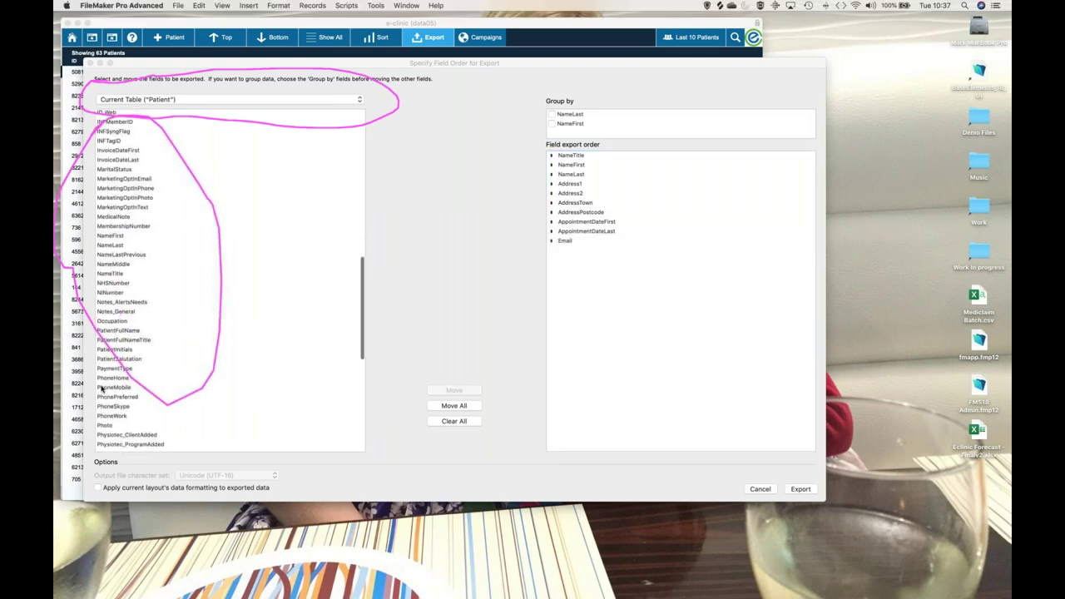
pyautogui.click(102, 390)
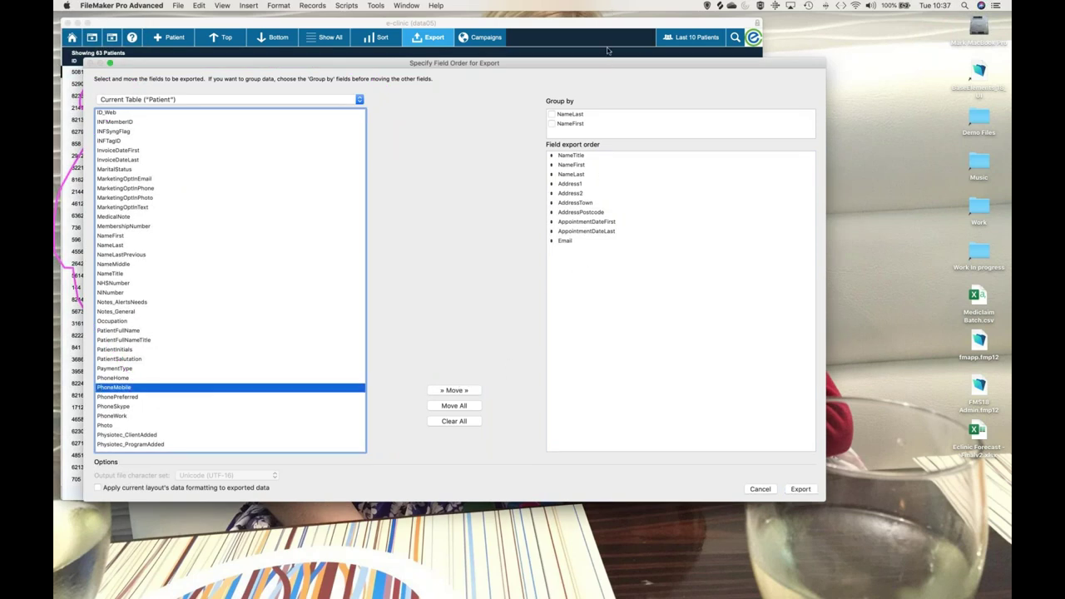
pyautogui.click(109, 356)
pyautogui.moveTo(157, 406); pyautogui.dragTo(124, 375)
pyautogui.moveTo(414, 388); pyautogui.dragTo(419, 388)
pyautogui.moveTo(483, 396); pyautogui.dragTo(360, 383)
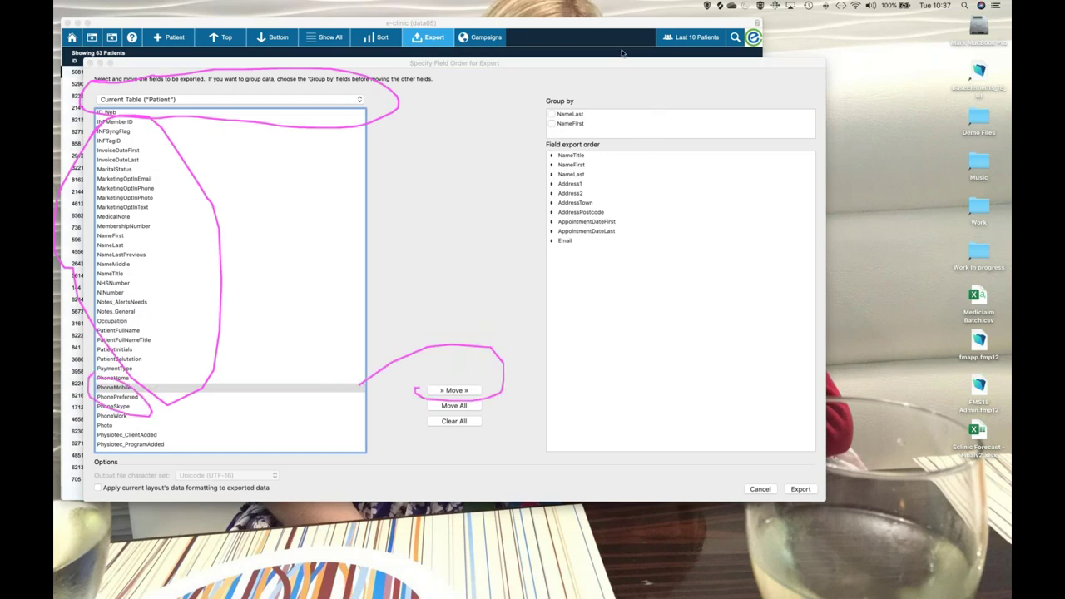
pyautogui.press('Escape')
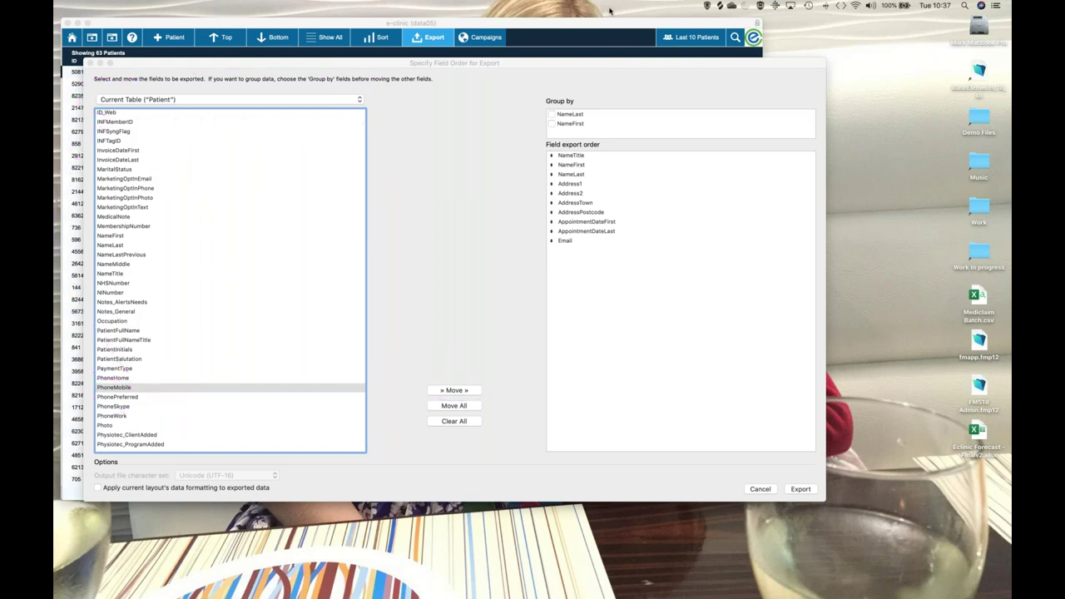
pyautogui.click(114, 380)
pyautogui.doubleClick(104, 388)
pyautogui.doubleClick(117, 379)
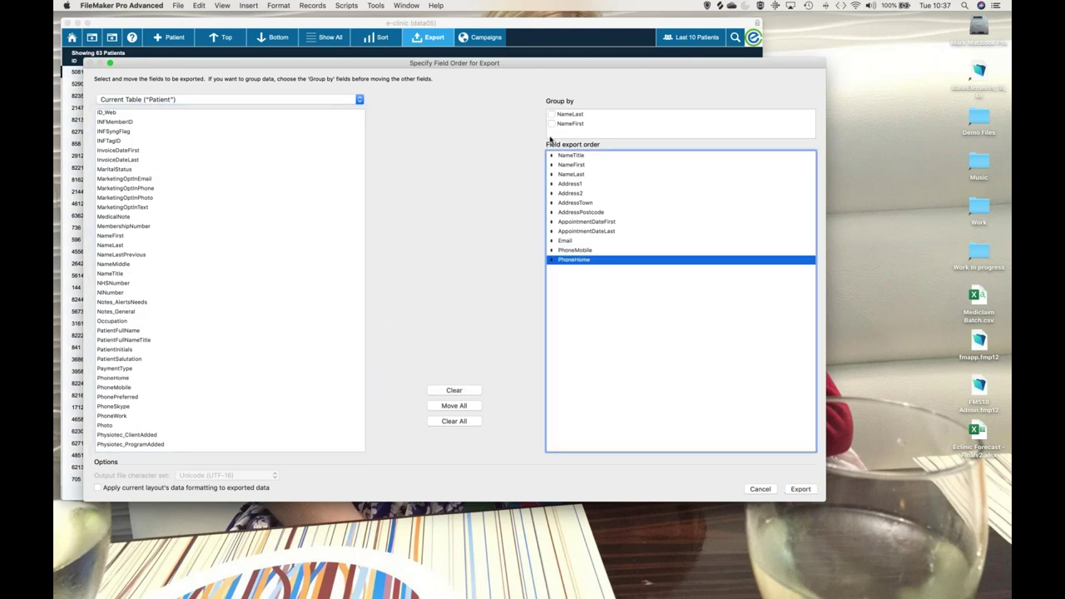
# Step: Remove the AppointmentDateFirst and AppointmentDateLast fields from the field export order
pyautogui.moveTo(554, 140)
pyautogui.mouseDown()
pyautogui.moveTo(641, 176)
pyautogui.moveTo(546, 132)
pyautogui.mouseUp()
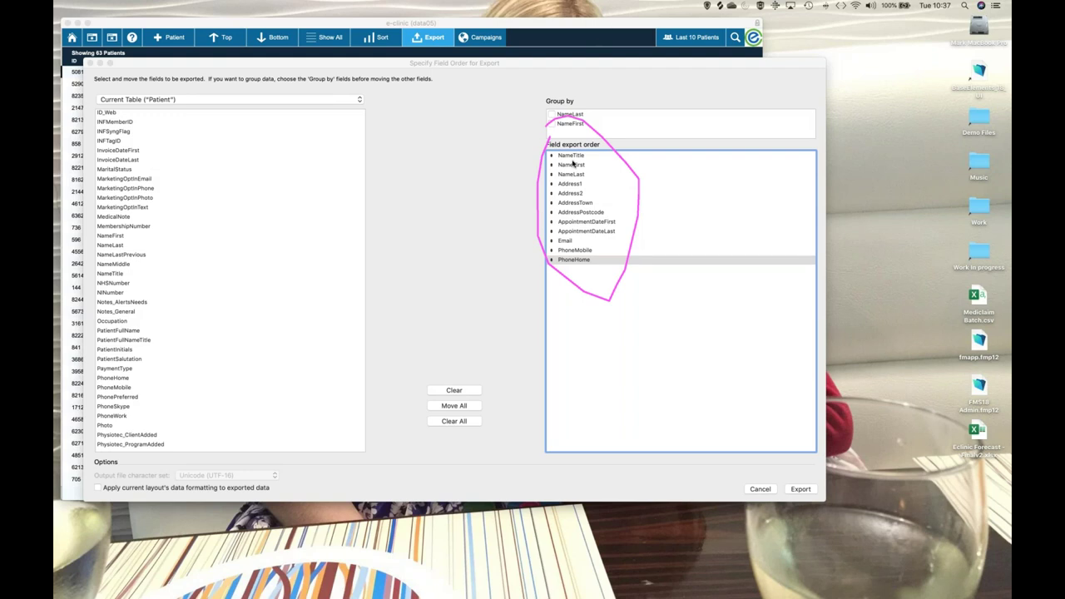
pyautogui.press('Escape')
pyautogui.doubleClick(570, 223)
pyautogui.doubleClick(570, 224)
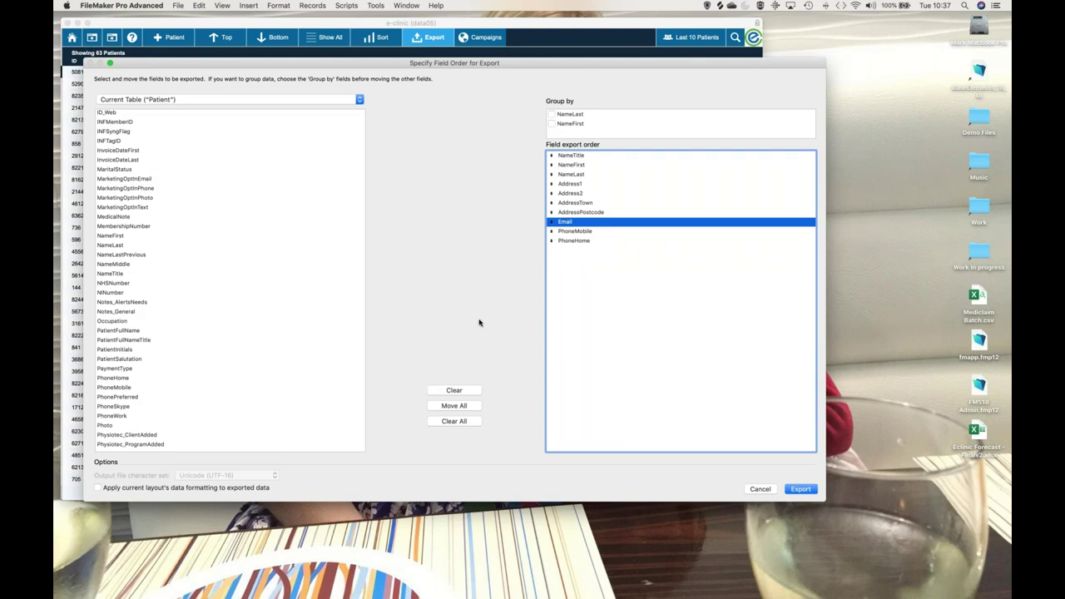
# Step: Add the ID_Patient field as the first entry in the field export order and export the found patients' records
pyautogui.scroll(5, 143, 223)
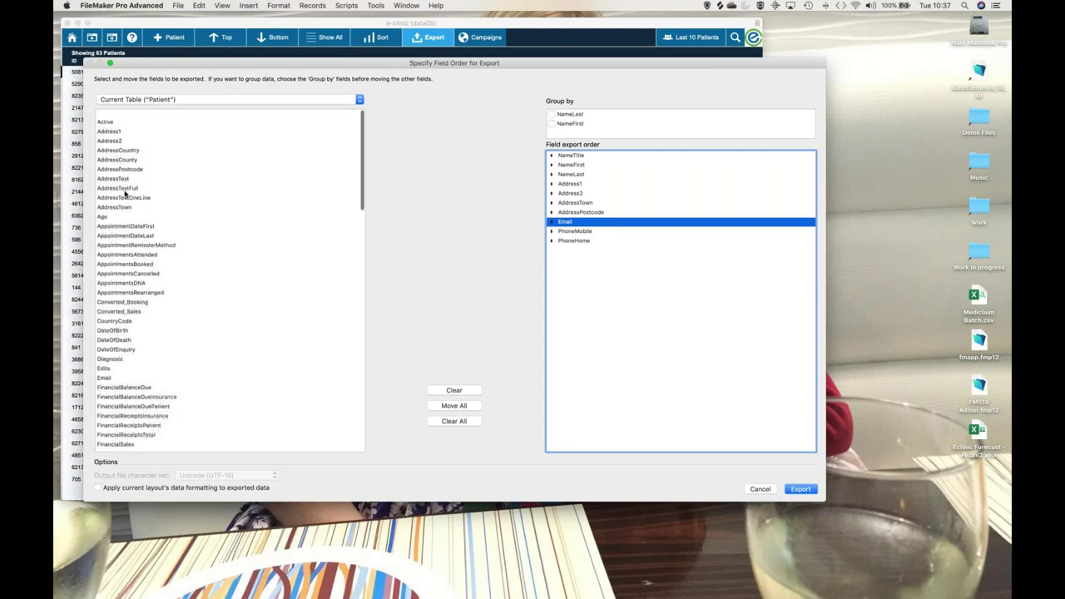
pyautogui.doubleClick(125, 201)
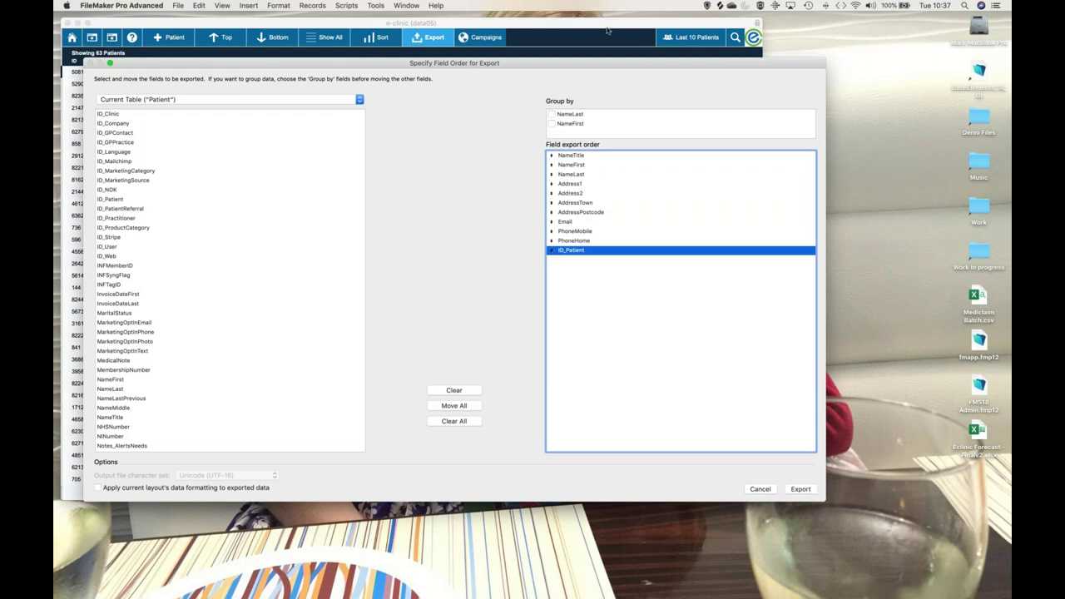
pyautogui.moveTo(551, 134)
pyautogui.mouseDown()
pyautogui.moveTo(552, 257)
pyautogui.moveTo(550, 237)
pyautogui.mouseUp()
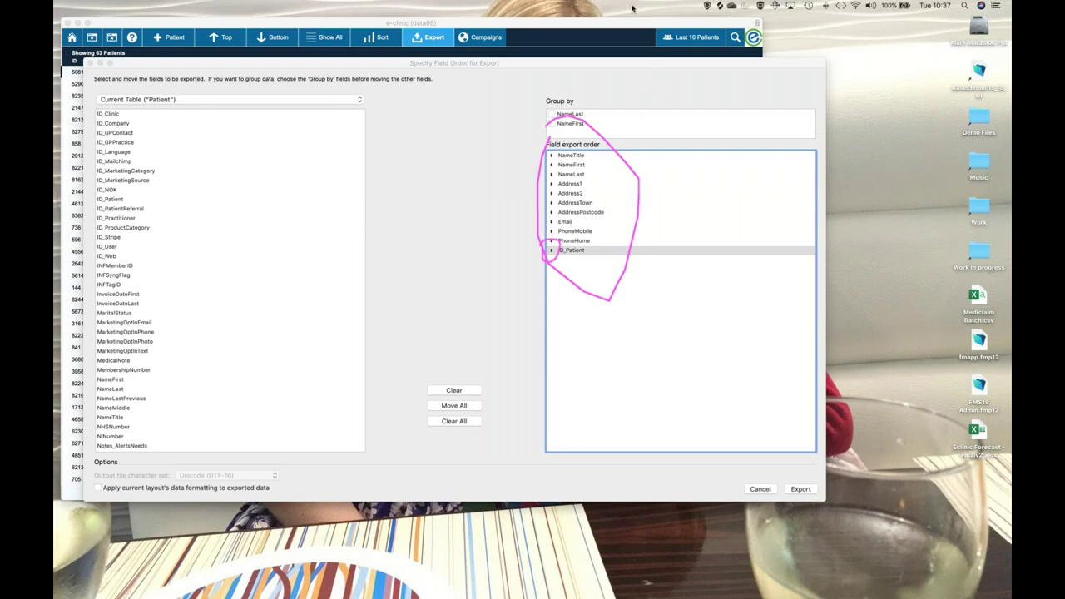
pyautogui.press('Escape')
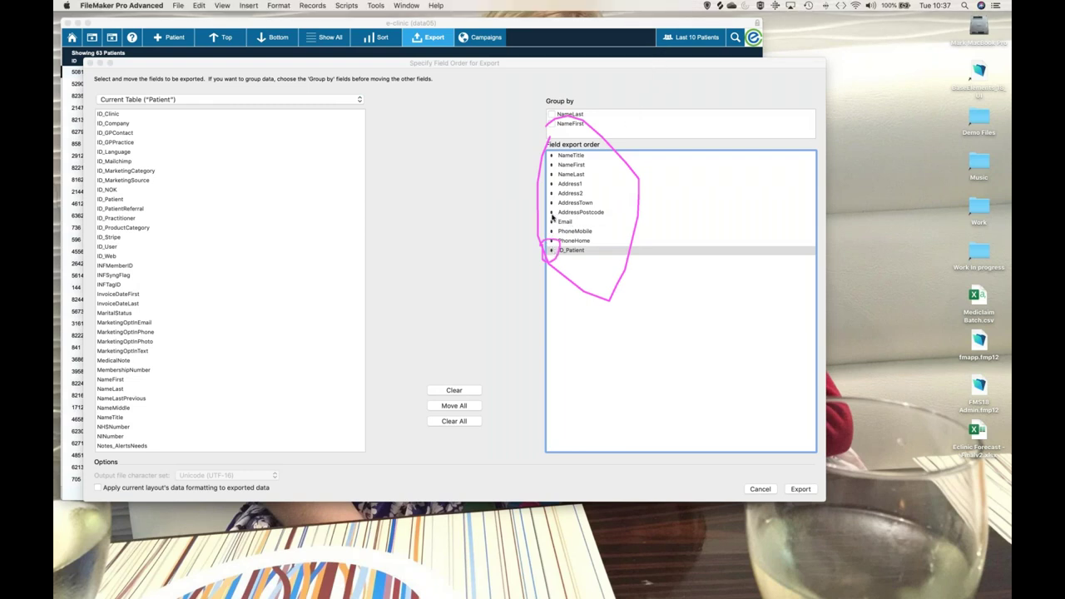
pyautogui.moveTo(553, 249); pyautogui.dragTo(562, 153)
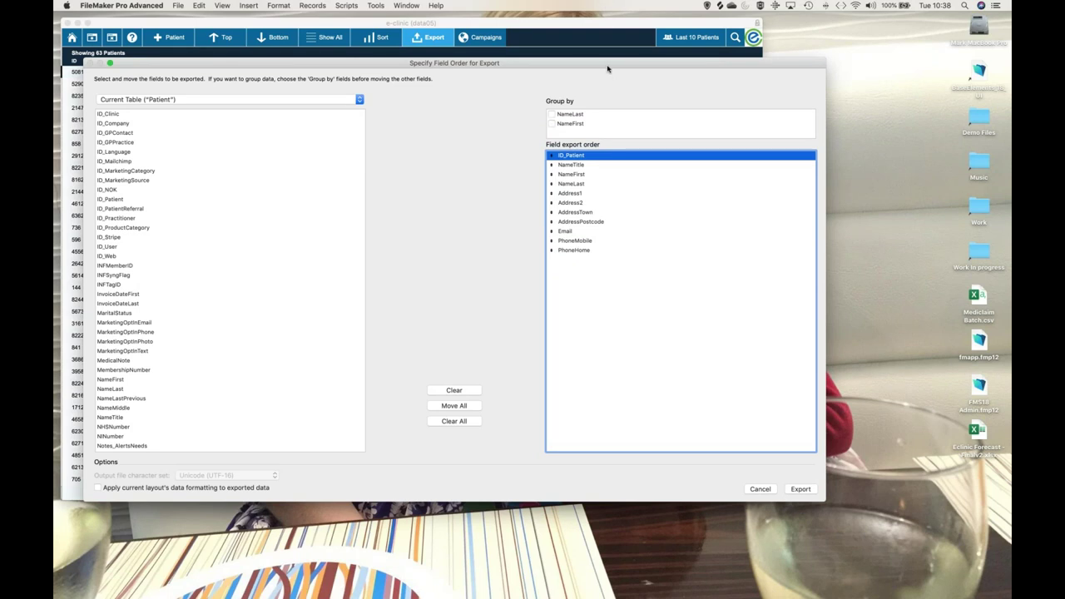
pyautogui.click(800, 489)
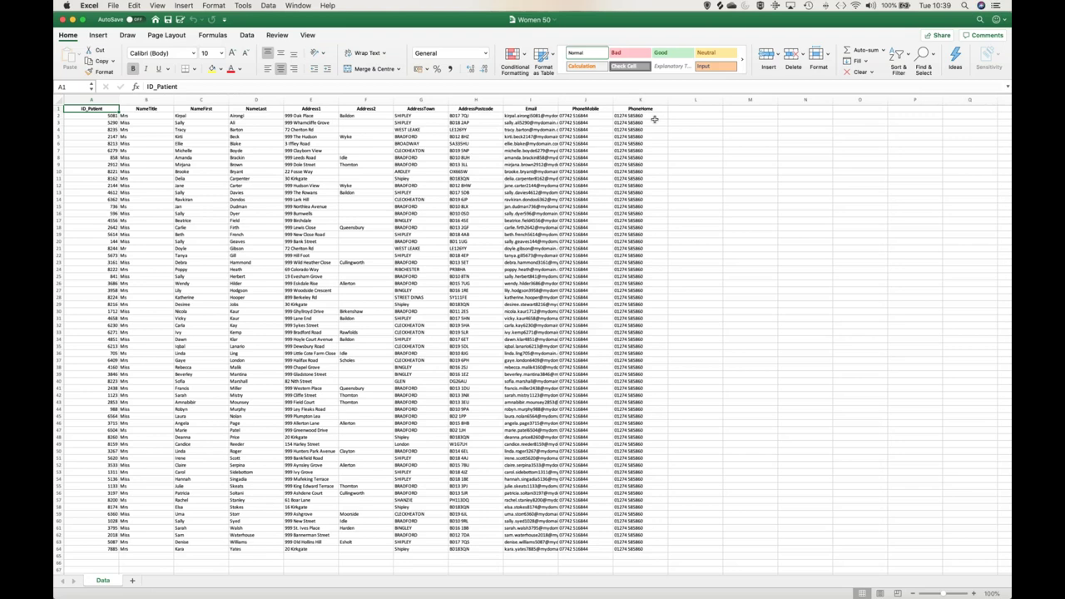
# Step: Switch to Safari and open the Mailchimp dashboard at mailchimp.com
pyautogui.moveTo(406, 583)
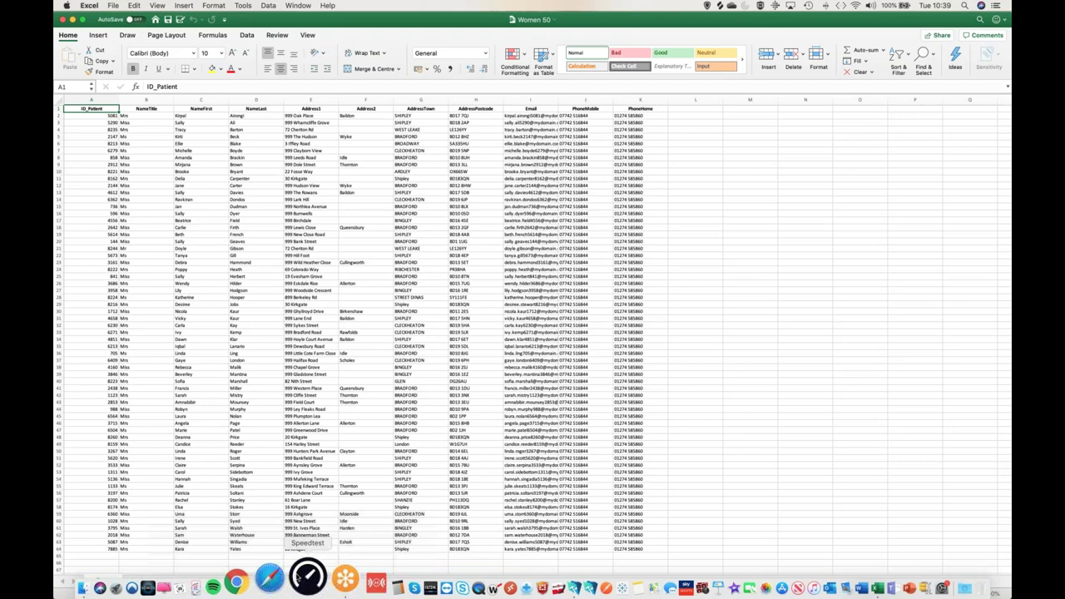
pyautogui.click(289, 576)
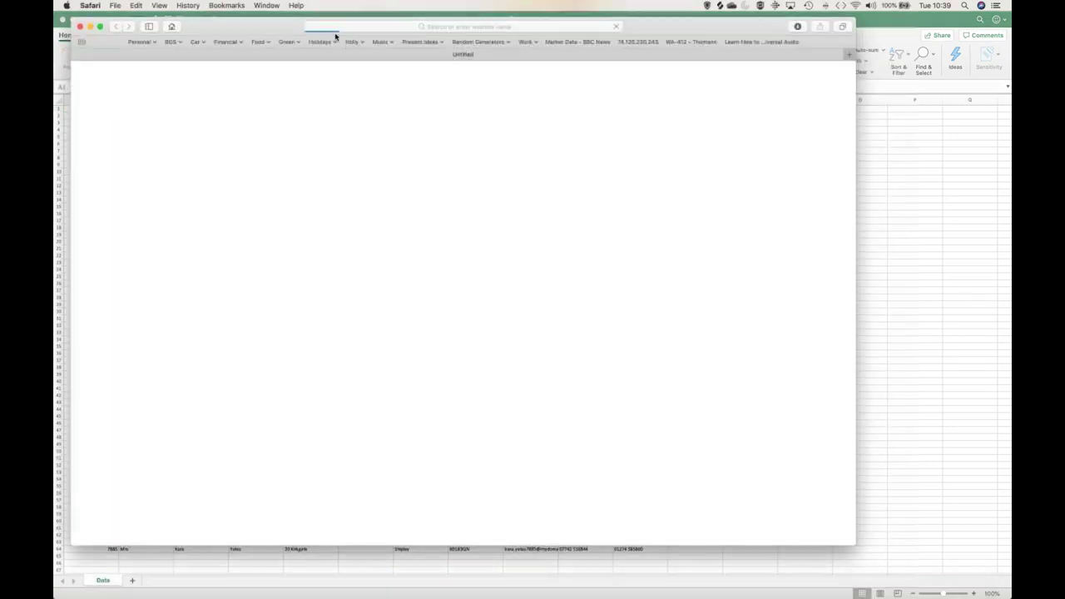
pyautogui.press('super+l')
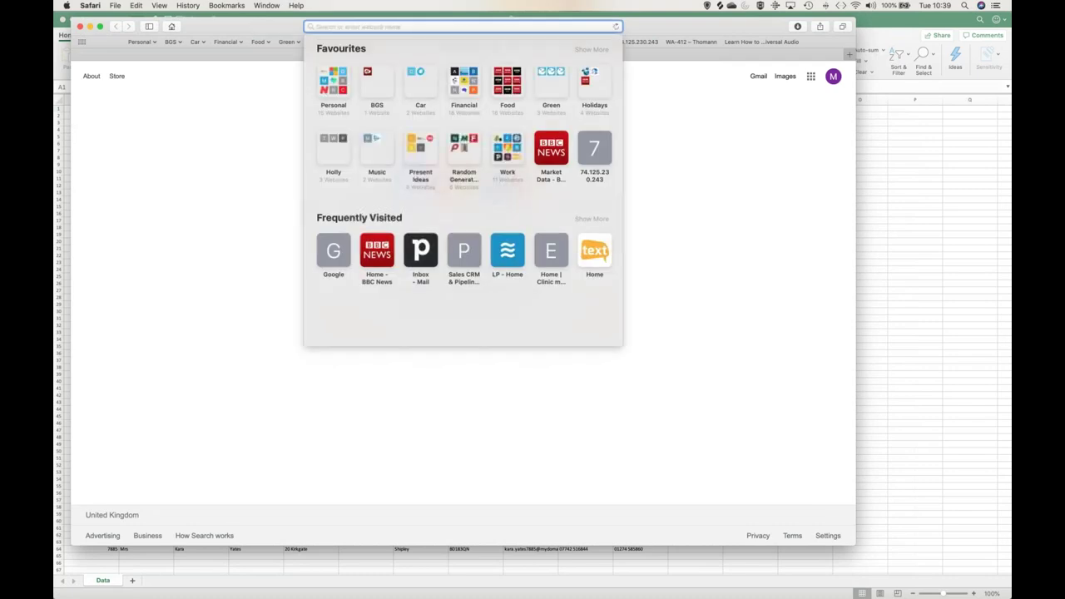
pyautogui.write('mailchimp.com')
pyautogui.press('Return')
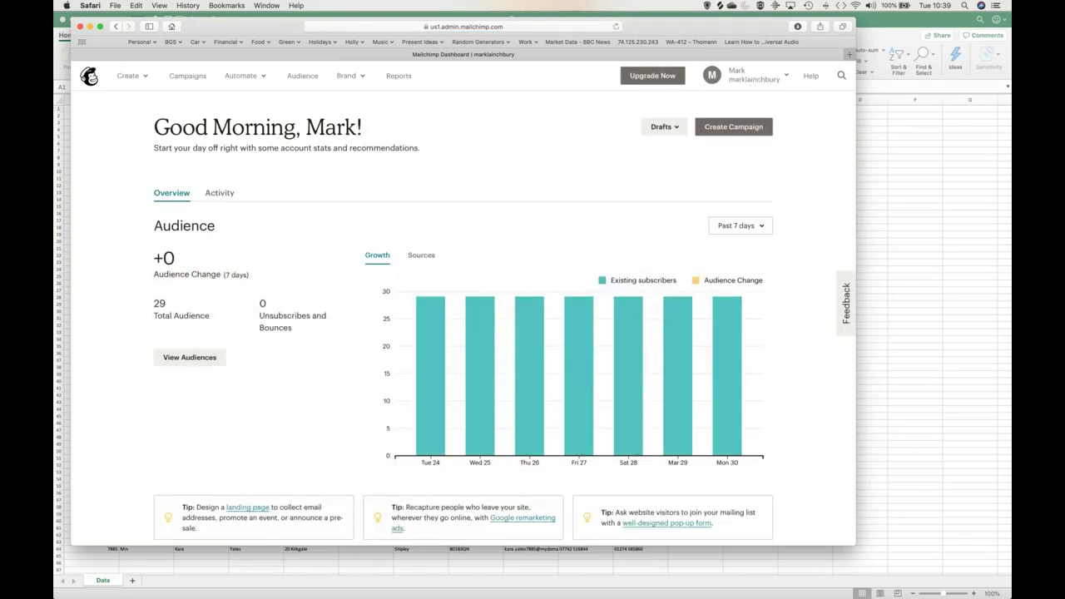
# Step: Open the contact import page for the 2018 Lapsed Patients audience
pyautogui.click(303, 75)
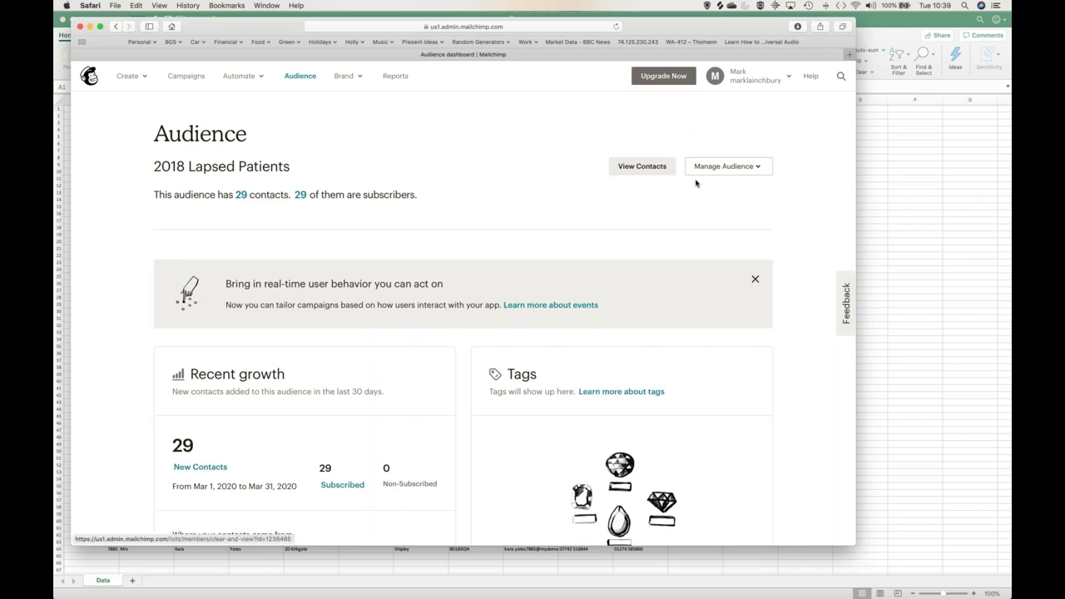
pyautogui.click(724, 166)
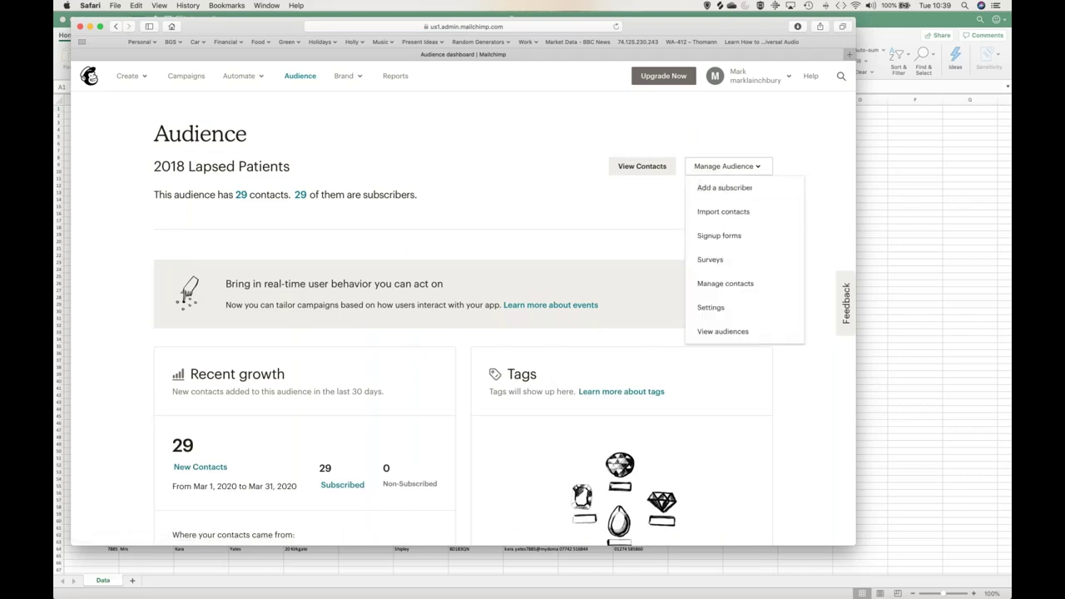
pyautogui.click(713, 214)
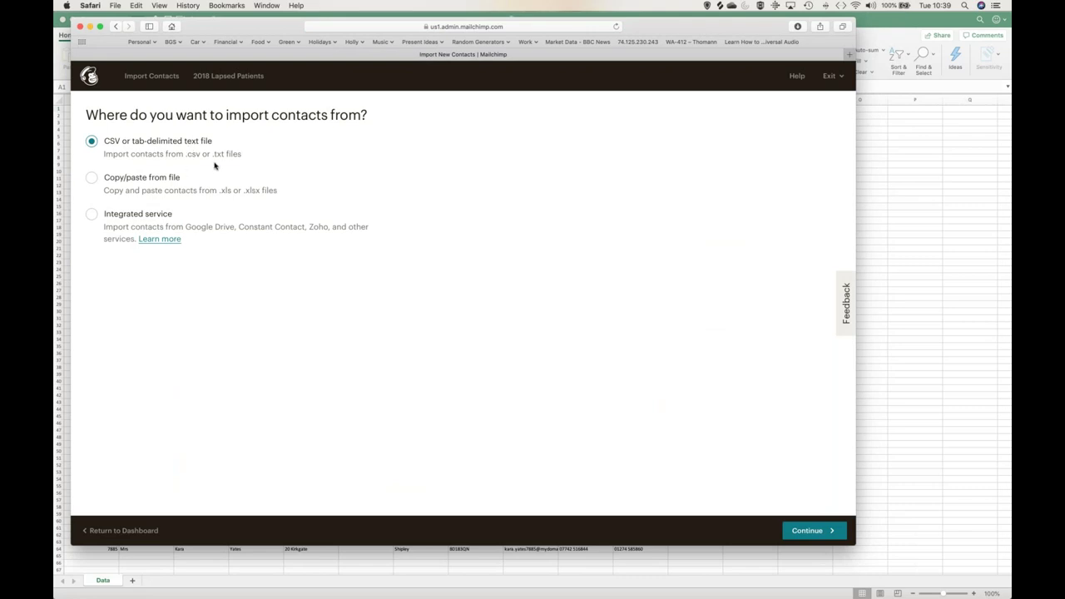
# Step: Look at the Copy/paste from file import page and set the import source back to CSV or tab-delimited text file
pyautogui.click(149, 182)
pyautogui.click(807, 529)
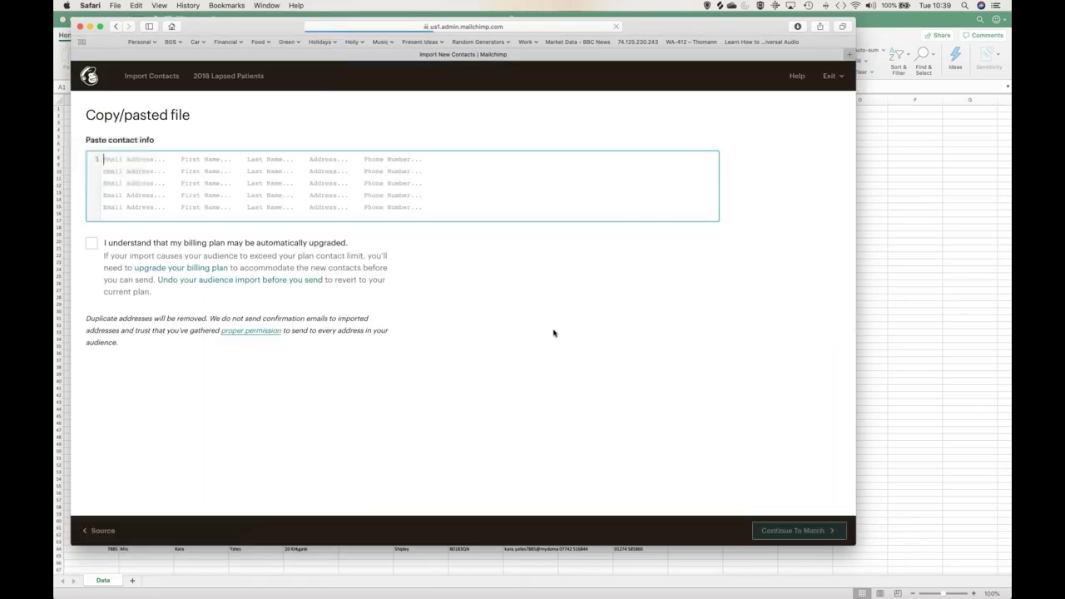
pyautogui.click(275, 174)
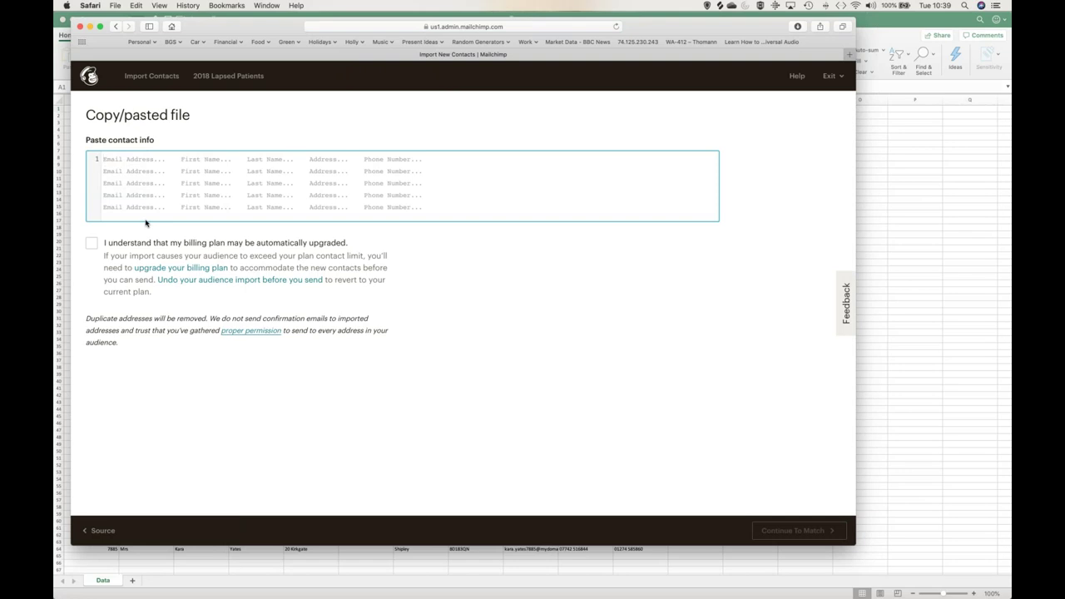
pyautogui.click(117, 27)
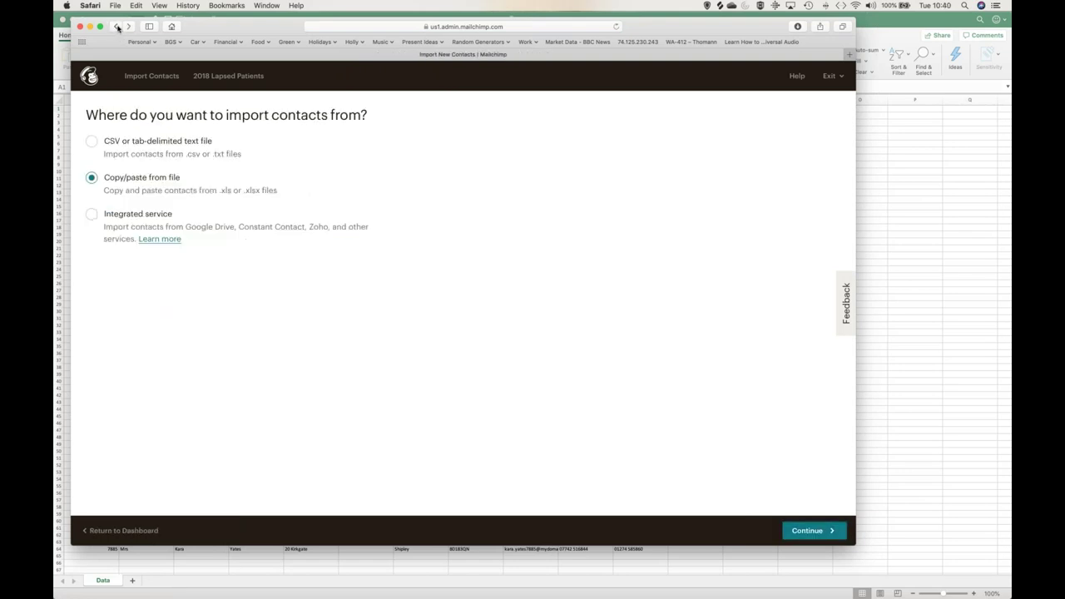
pyautogui.click(91, 140)
# Step: Switch to e-clinic to return it to its home screen, and bring the Mailchimp import page in Safari back to the front
pyautogui.press('super+Tab')
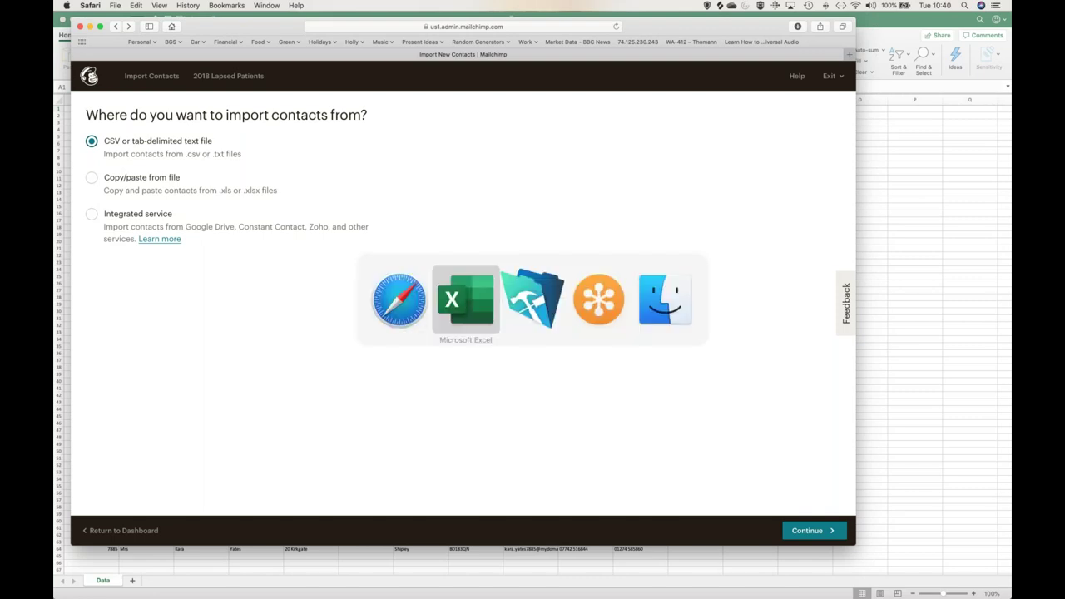
pyautogui.press('super+Tab')
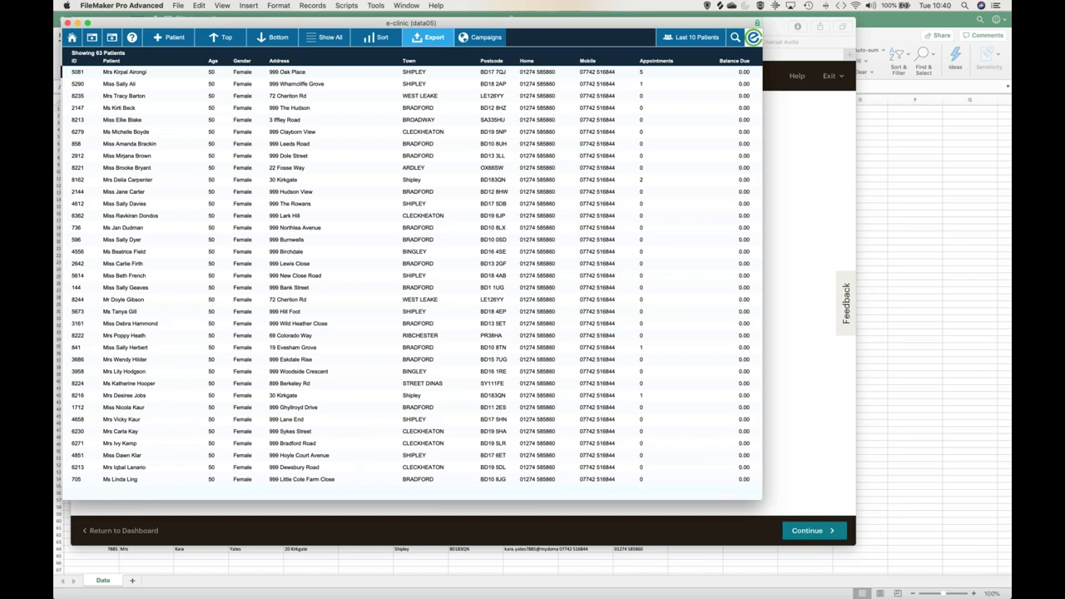
pyautogui.click(71, 38)
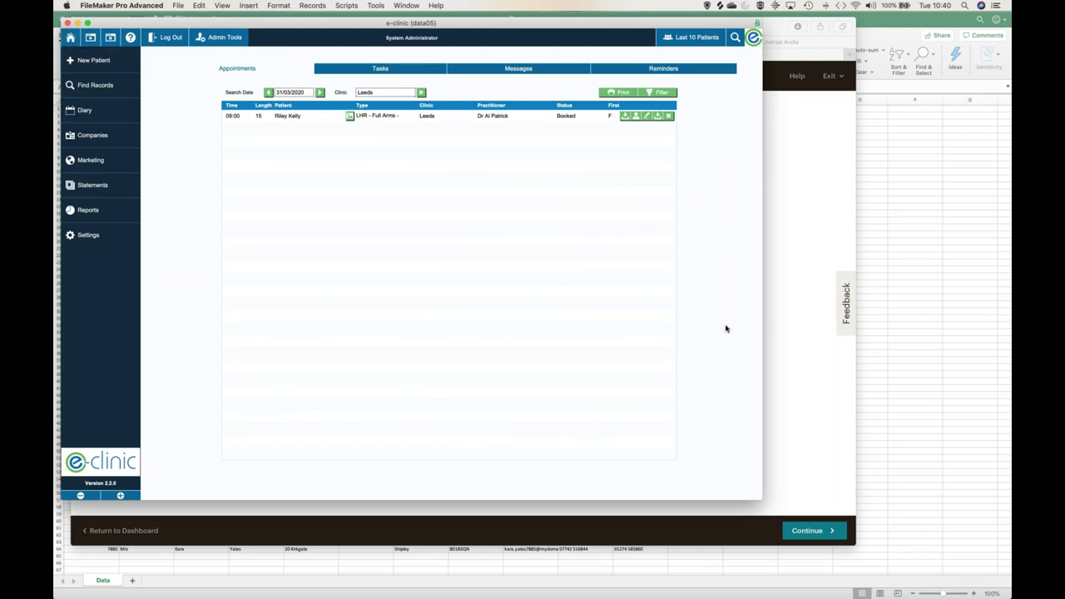
pyautogui.click(798, 376)
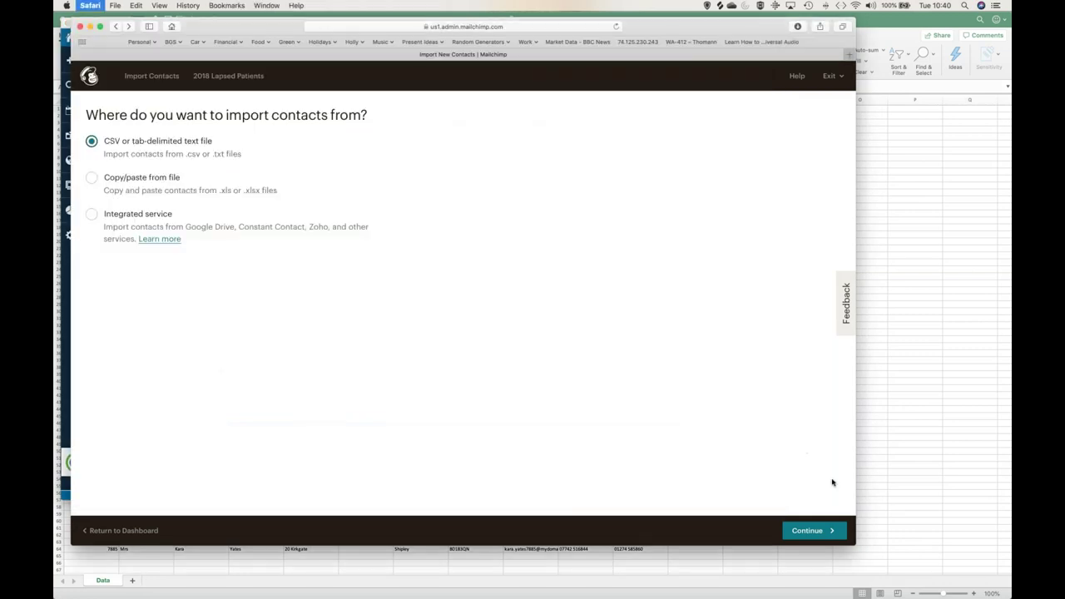
# Step: Hide the spreadsheet to return to e-clinic, enlarge its window slightly and open the invoice search form
pyautogui.click(890, 521)
pyautogui.press('super+h')
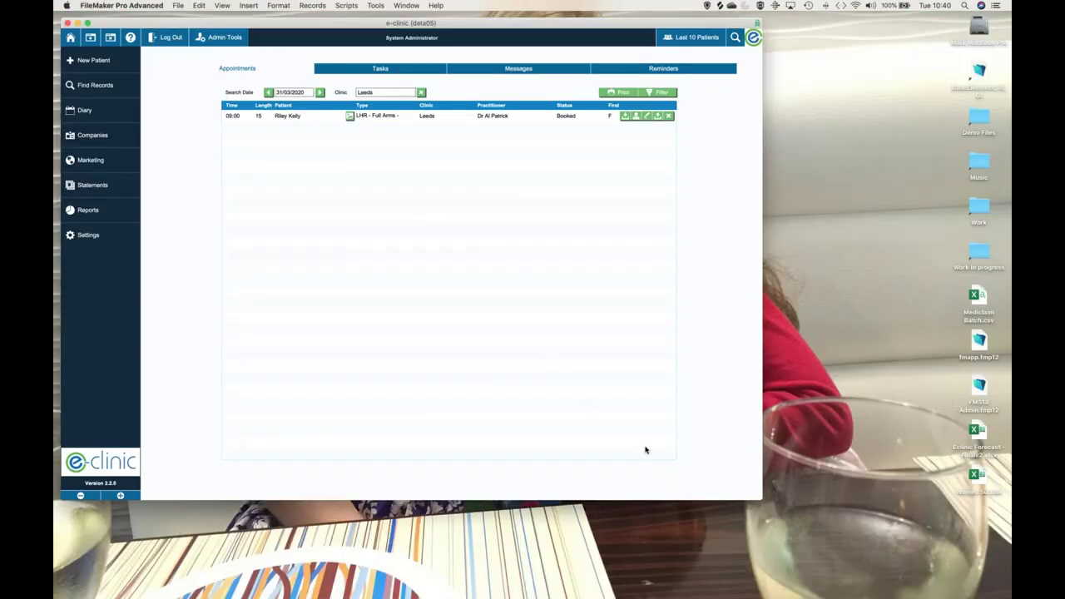
pyautogui.moveTo(767, 496); pyautogui.dragTo(786, 517)
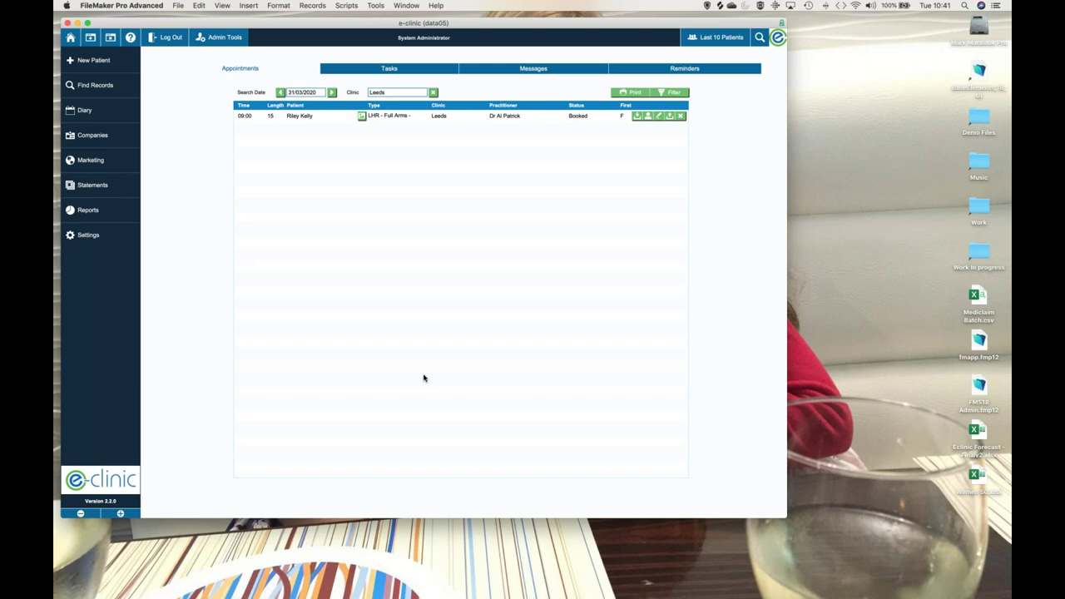
pyautogui.click(106, 86)
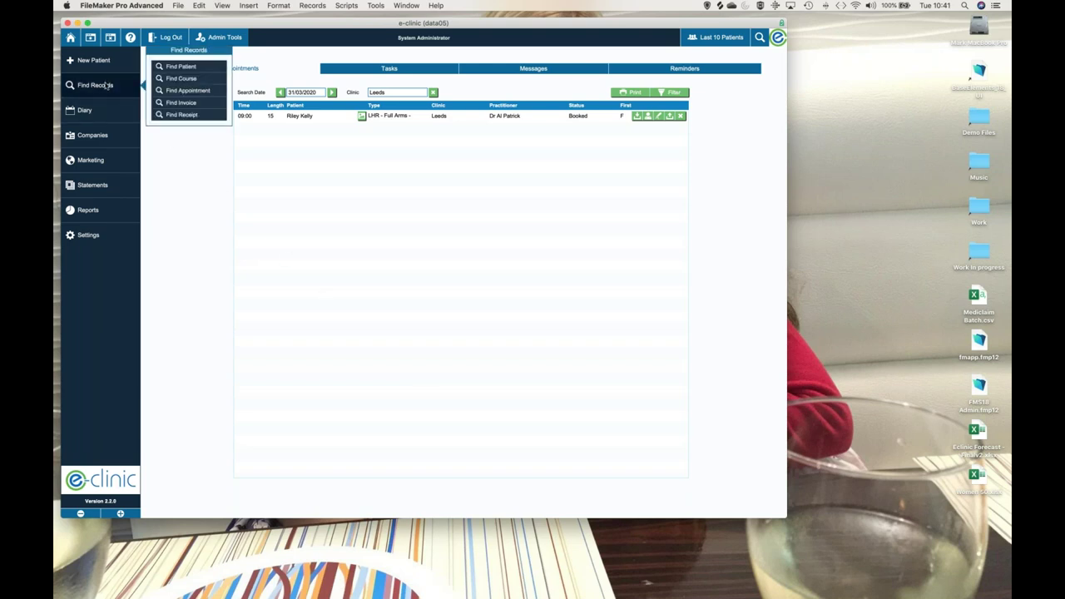
pyautogui.click(180, 102)
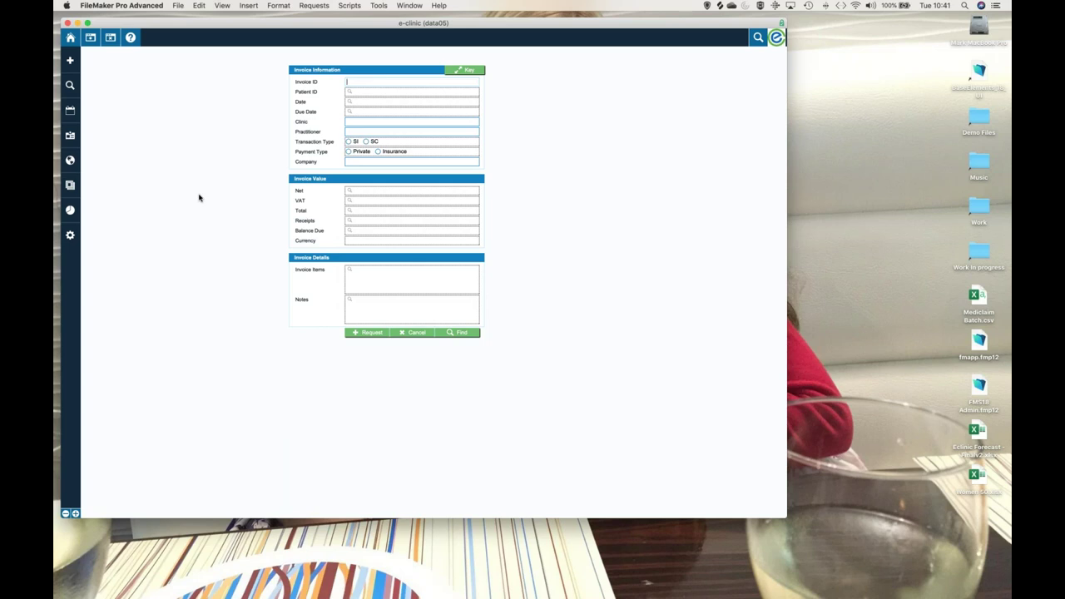
# Step: Enter agera as the invoice item and >31/12/2019 as the invoice date, consulting the search symbol key for the date syntax
pyautogui.click(401, 292)
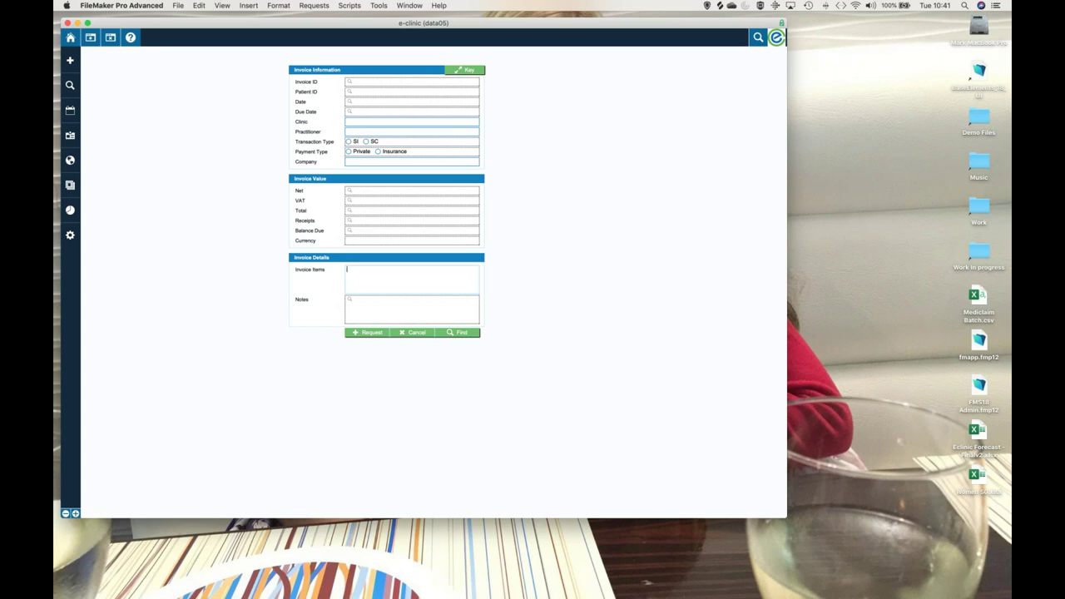
pyautogui.write('era')
pyautogui.click(358, 103)
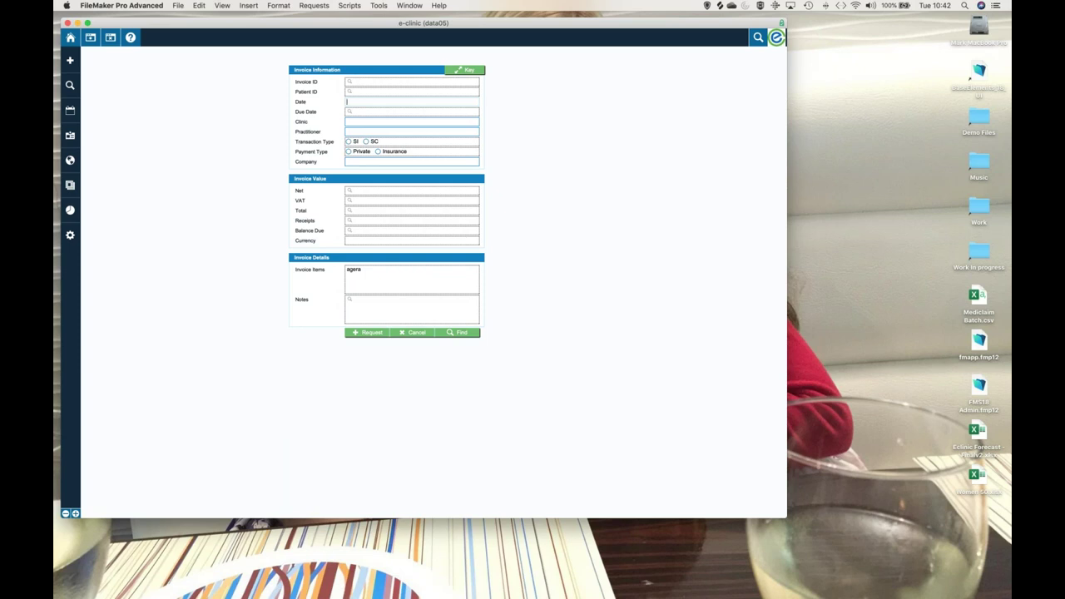
pyautogui.write('202')
pyautogui.click(463, 72)
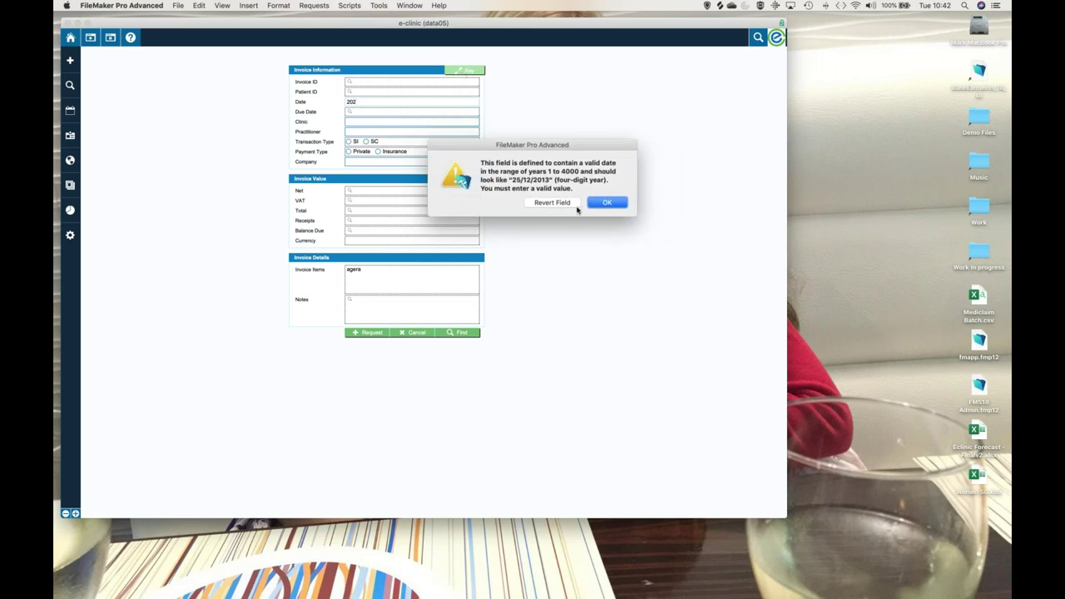
pyautogui.click(569, 208)
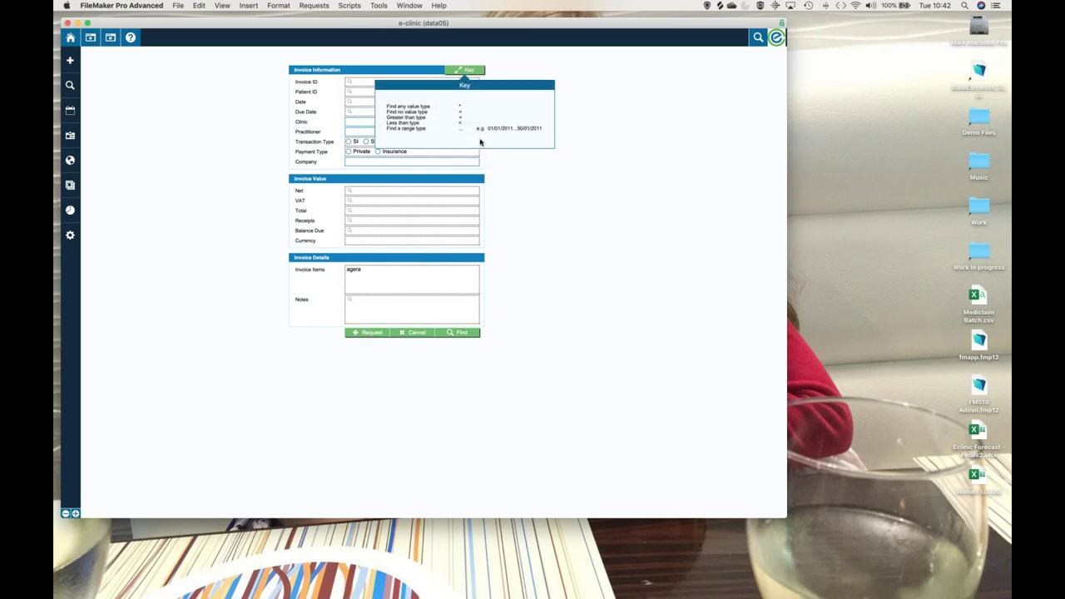
pyautogui.click(477, 72)
pyautogui.click(368, 103)
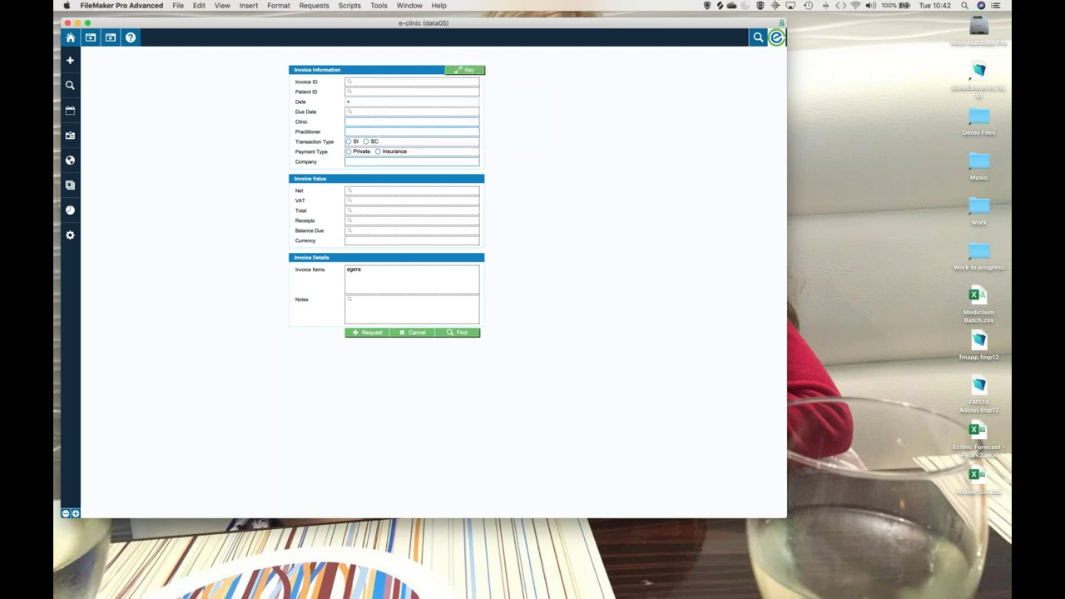
pyautogui.write('>31/12/2019')
# Step: Add a second search request for the invoice item botox with the date >31/12/2018, and run the invoice search
pyautogui.click(455, 71)
pyautogui.click(367, 334)
pyautogui.click(369, 289)
pyautogui.write('boto')
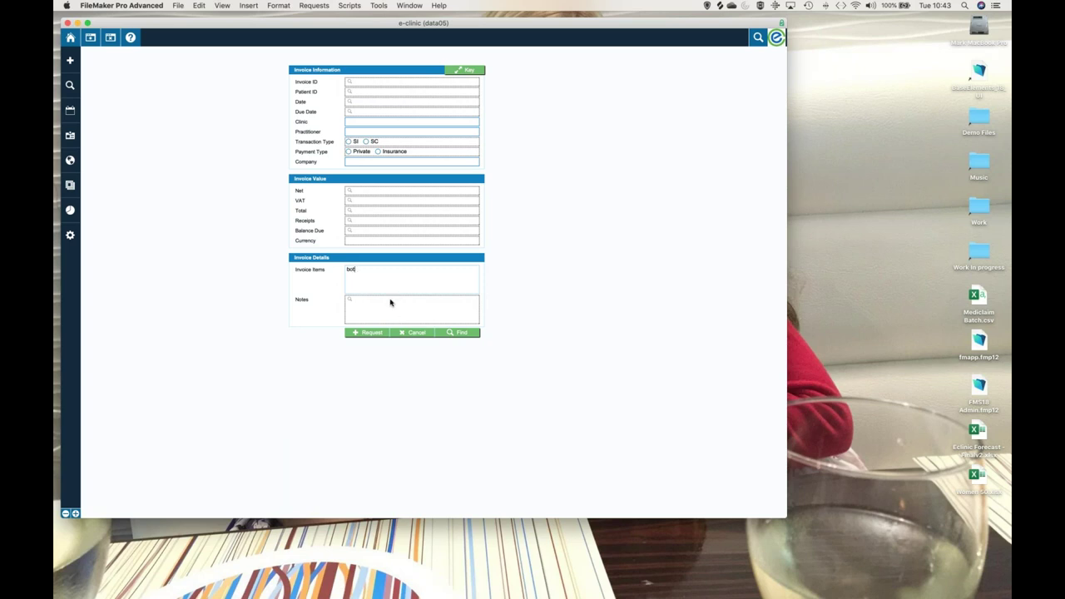
pyautogui.write('x')
pyautogui.click(360, 103)
pyautogui.write('>31/12')
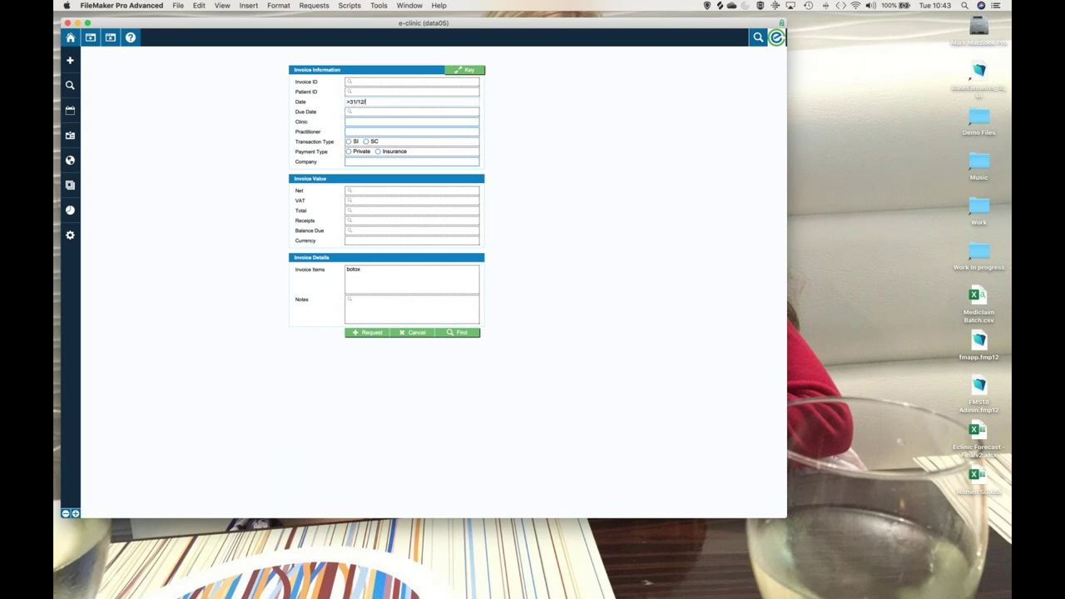
pyautogui.write('/20198')
pyautogui.click(459, 333)
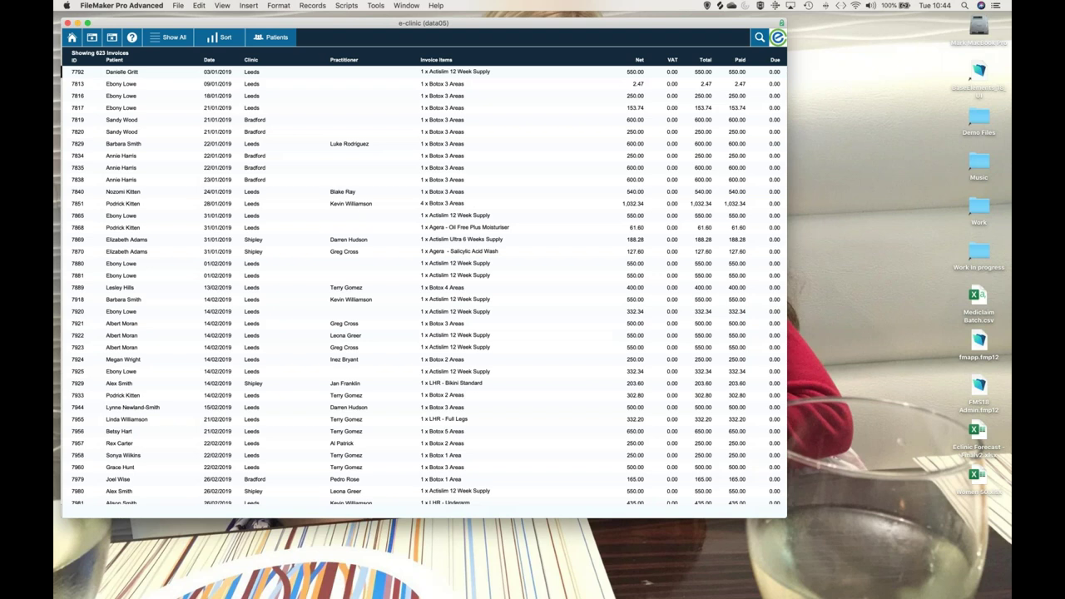
# Step: Look through the found invoices for patients who appear on more than one invoice
pyautogui.scroll(-3, 424, 283)
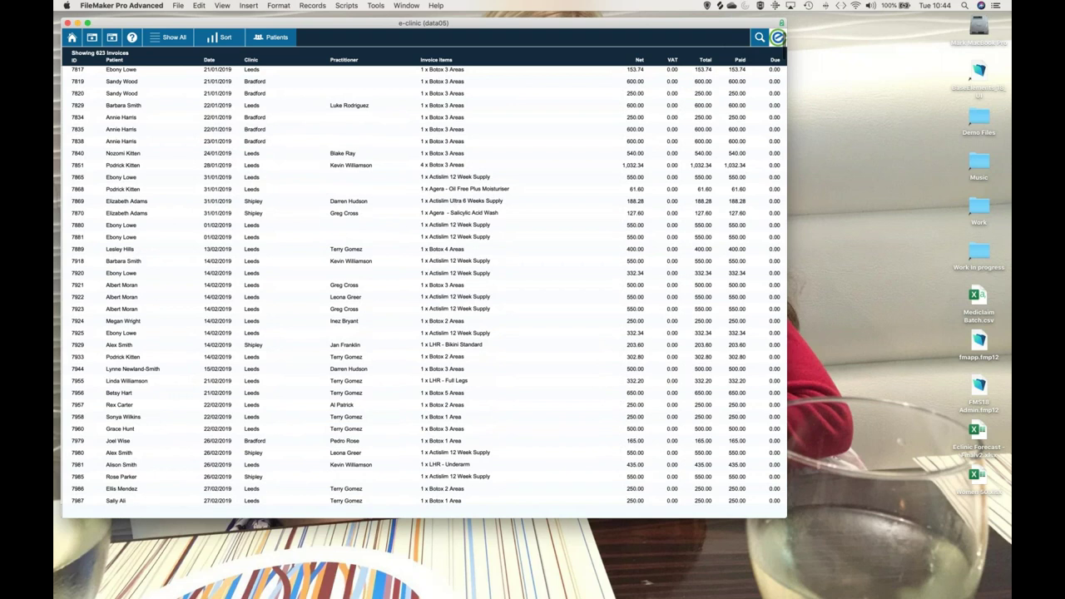
pyautogui.scroll(3, 313, 97)
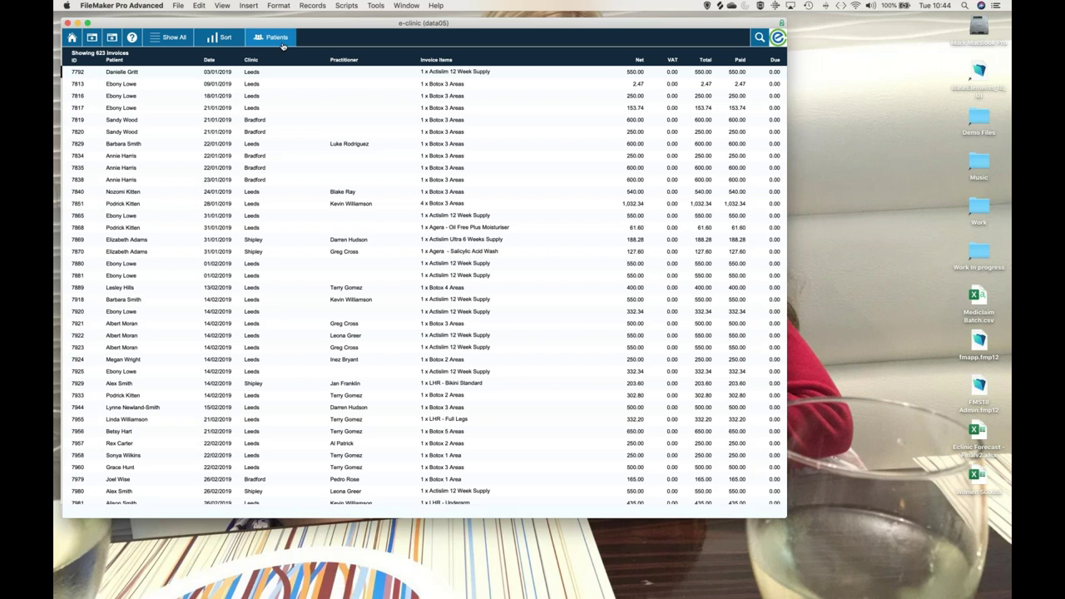
pyautogui.scroll(-3, 298, 135)
pyautogui.scroll(3, 298, 135)
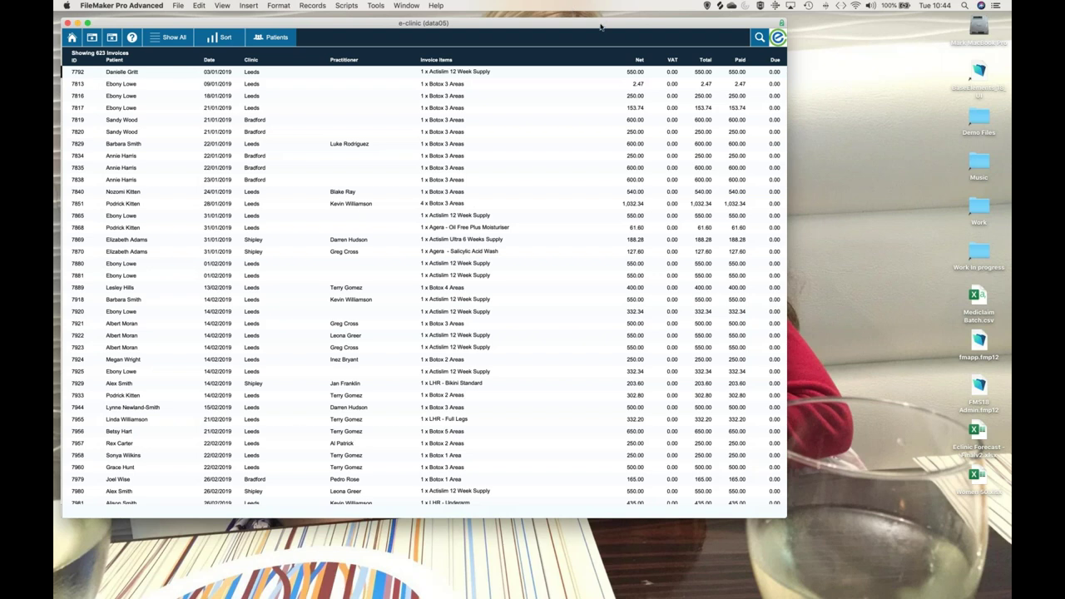
pyautogui.moveTo(108, 74)
pyautogui.mouseDown()
pyautogui.moveTo(107, 111)
pyautogui.moveTo(137, 121)
pyautogui.mouseUp()
pyautogui.moveTo(154, 73)
pyautogui.mouseDown()
pyautogui.moveTo(147, 130)
pyautogui.moveTo(125, 115)
pyautogui.mouseUp()
pyautogui.moveTo(107, 150)
pyautogui.mouseDown()
pyautogui.moveTo(113, 183)
pyautogui.moveTo(138, 190)
pyautogui.moveTo(102, 166)
pyautogui.mouseUp()
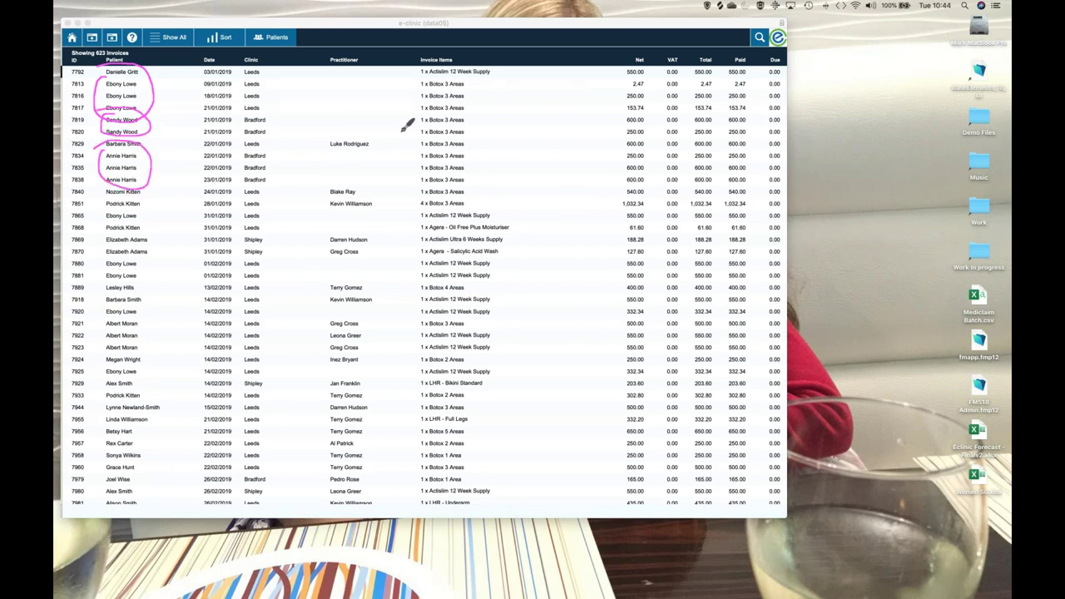
pyautogui.moveTo(250, 23)
pyautogui.mouseDown()
pyautogui.moveTo(237, 52)
pyautogui.moveTo(301, 47)
pyautogui.moveTo(288, 10)
pyautogui.moveTo(243, 24)
pyautogui.mouseUp()
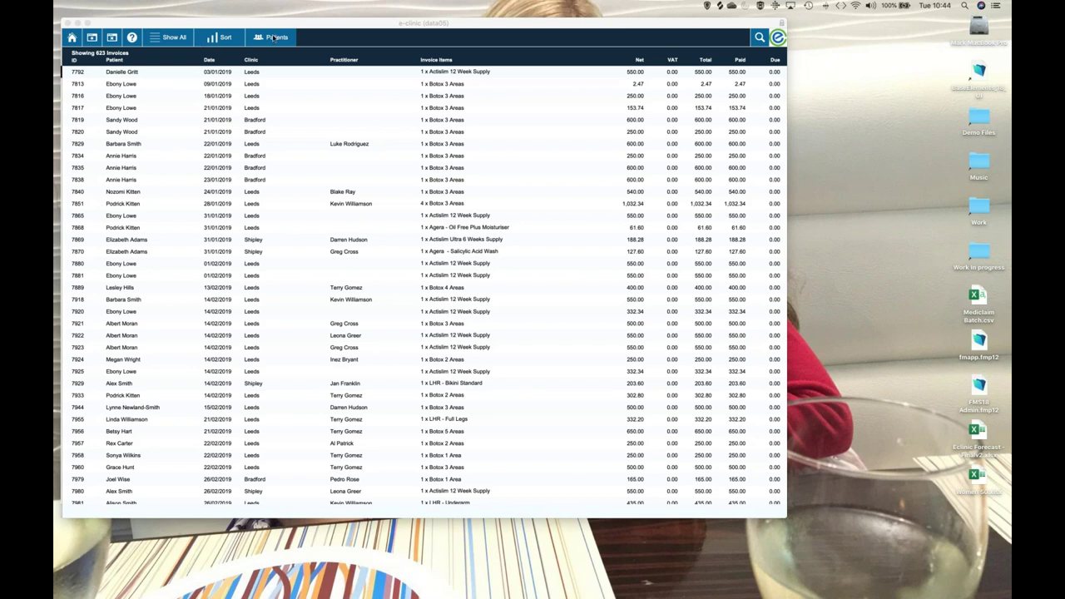
pyautogui.click(319, 44)
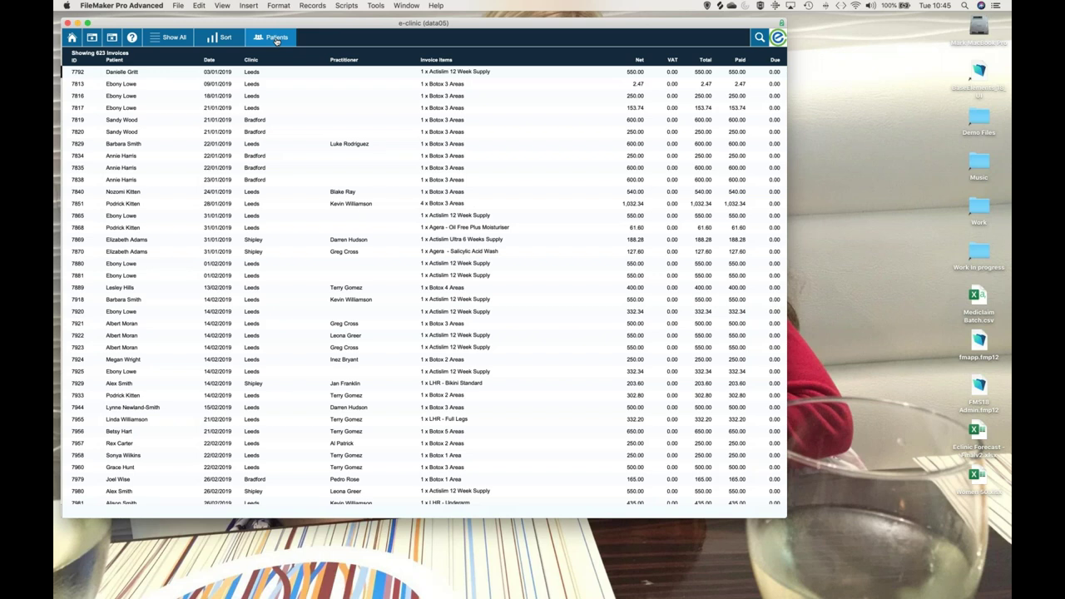
# Step: Turn the found invoices into a list of their patients and look through that list
pyautogui.click(276, 39)
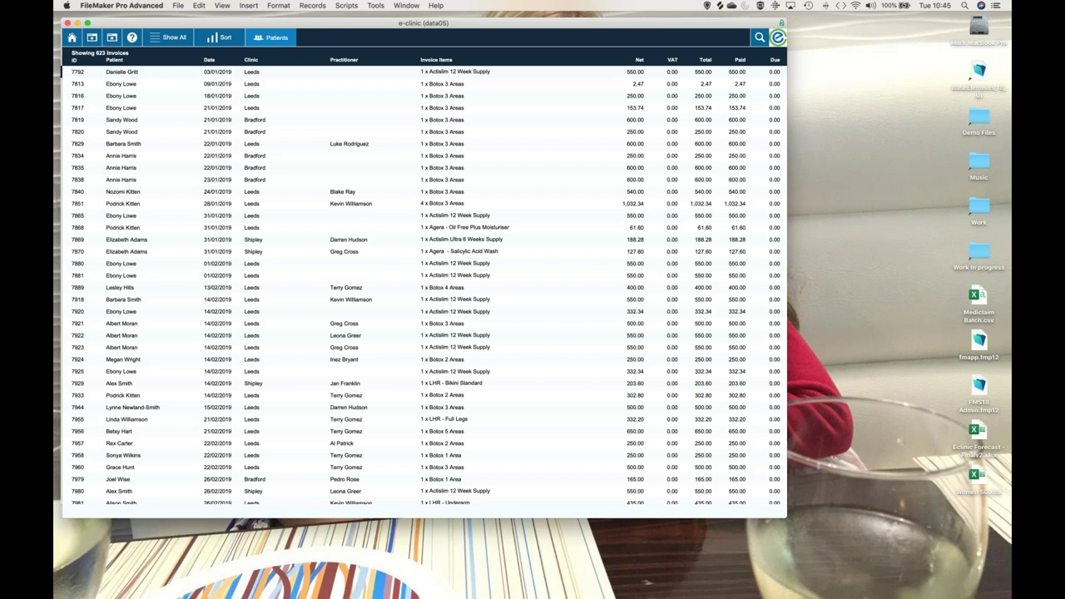
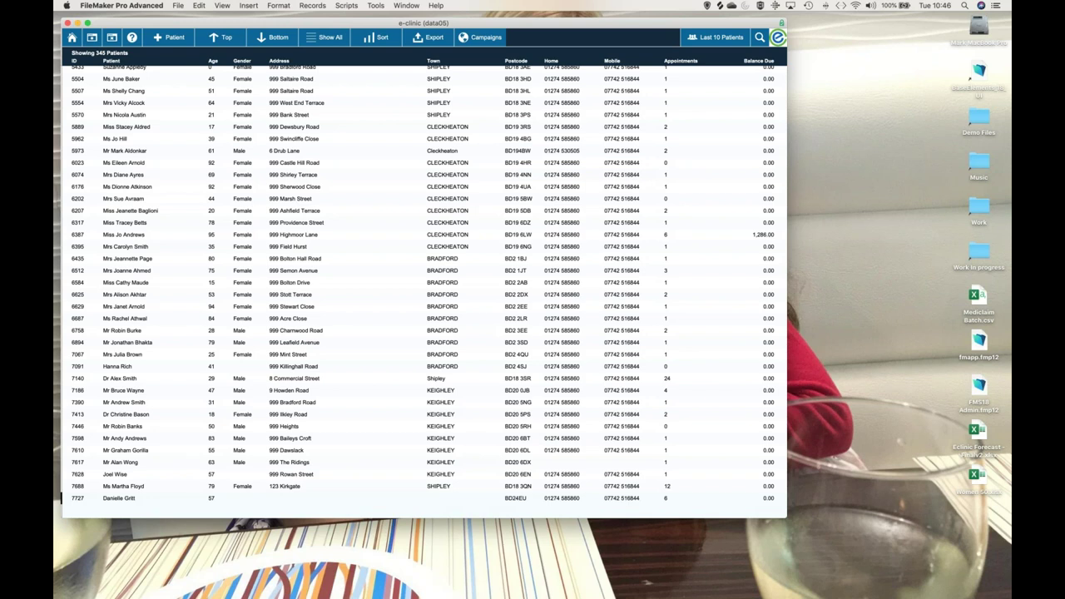
pyautogui.scroll(10, 424, 283)
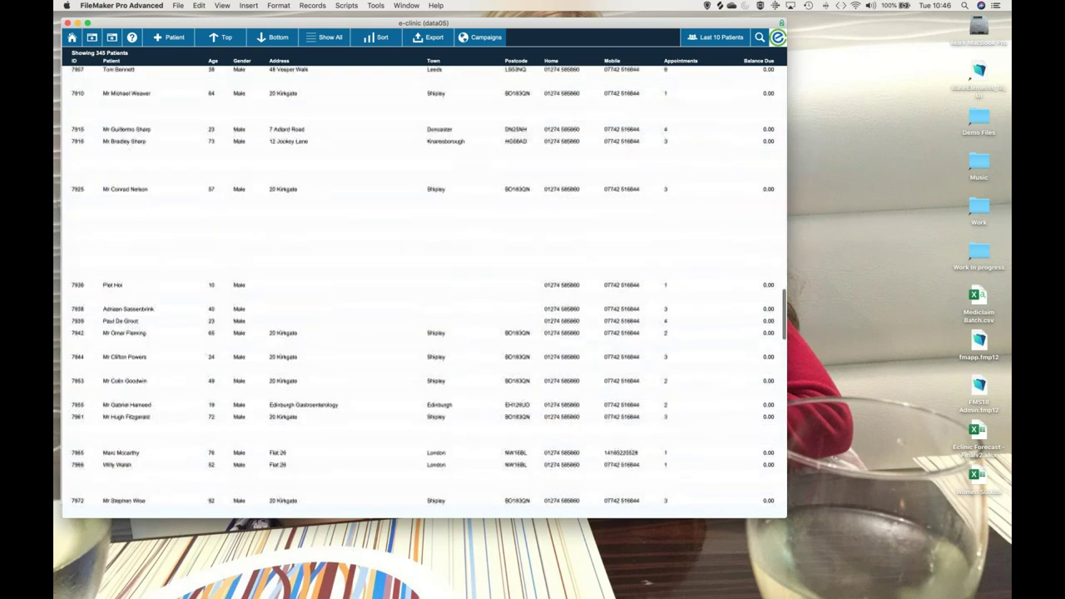
pyautogui.scroll(-15, 425, 283)
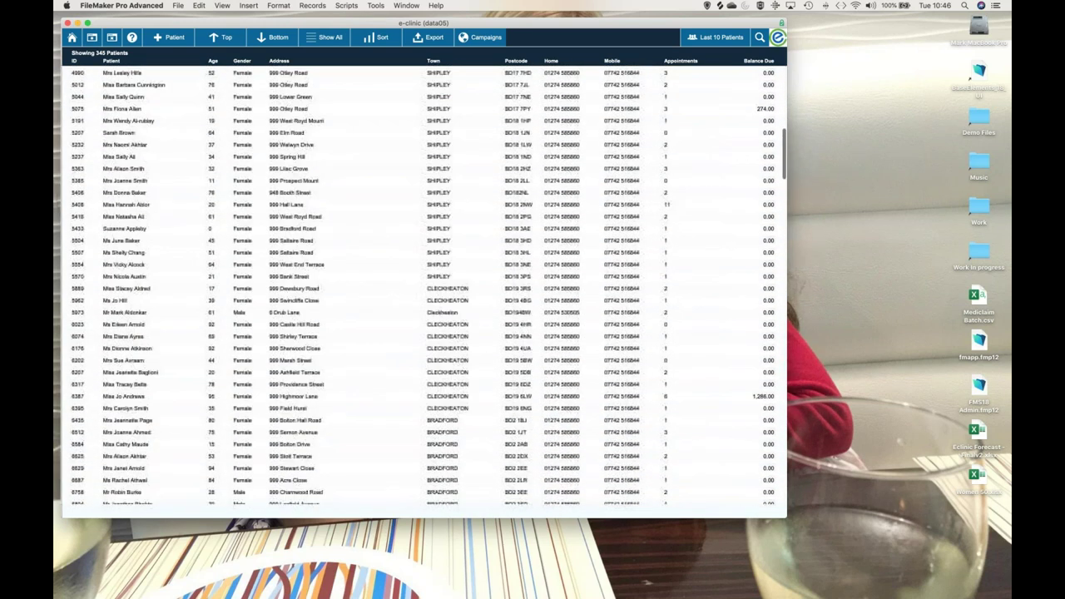
pyautogui.scroll(20, 424, 287)
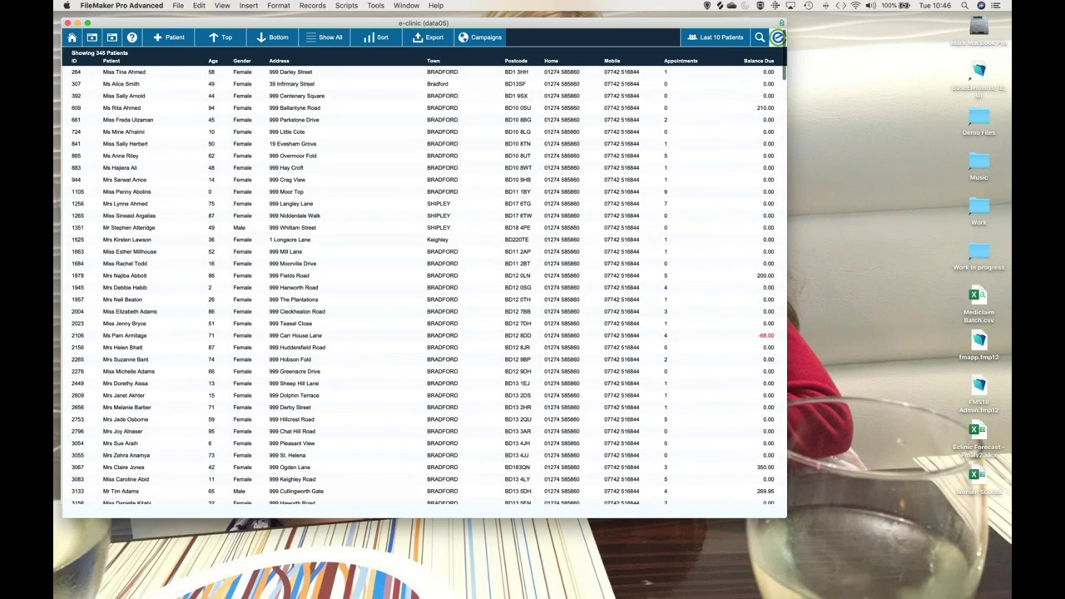
# Step: Start a new Text marketing list from the found patients and cancel it without creating the list
pyautogui.click(487, 40)
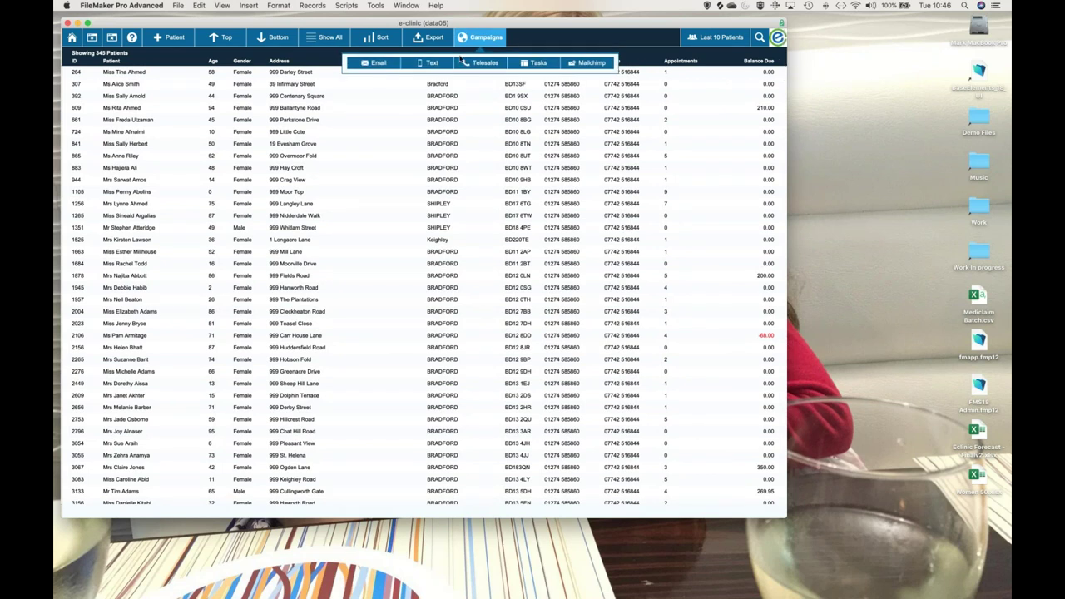
pyautogui.click(425, 64)
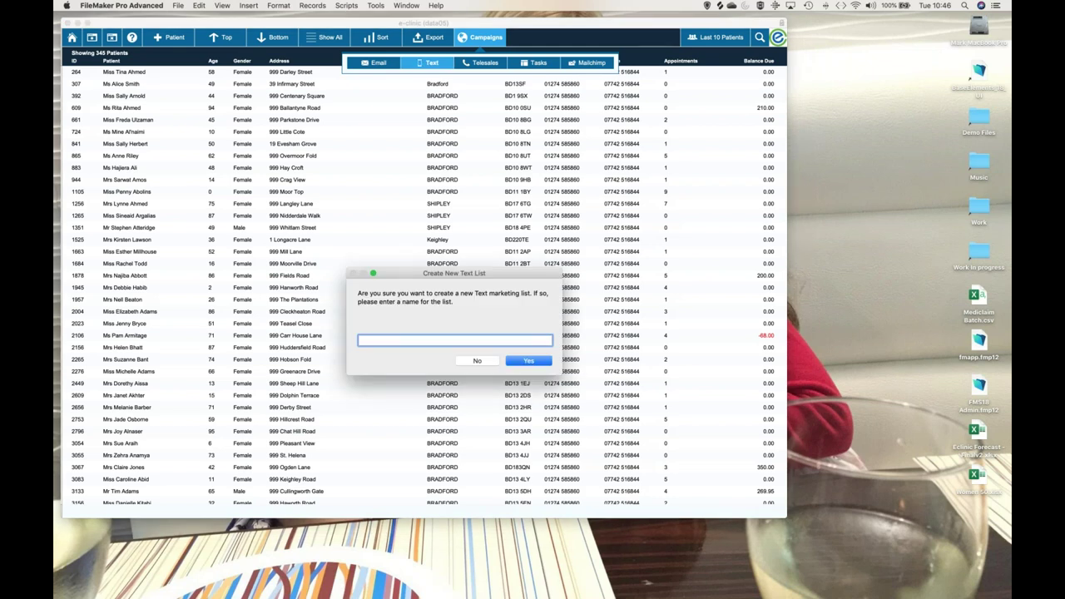
pyautogui.write('Boto')
pyautogui.click(473, 363)
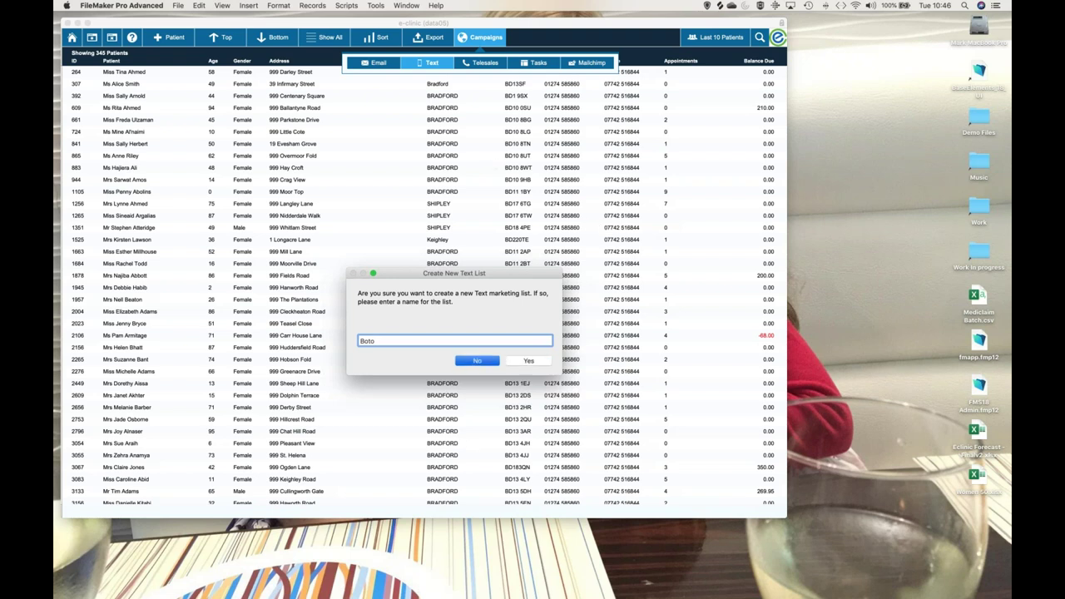
pyautogui.click(71, 38)
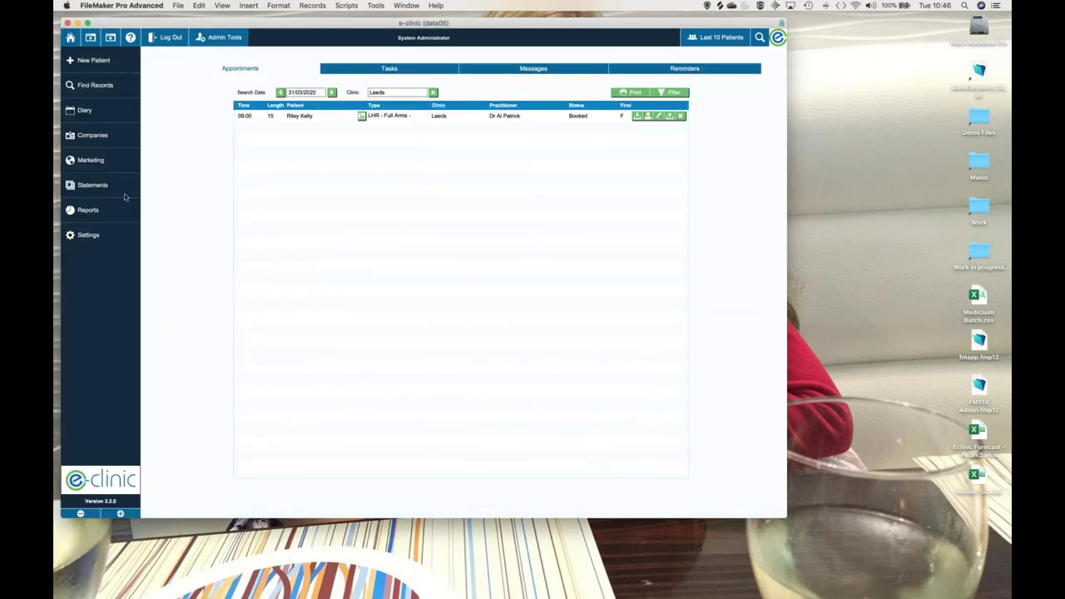
pyautogui.click(107, 90)
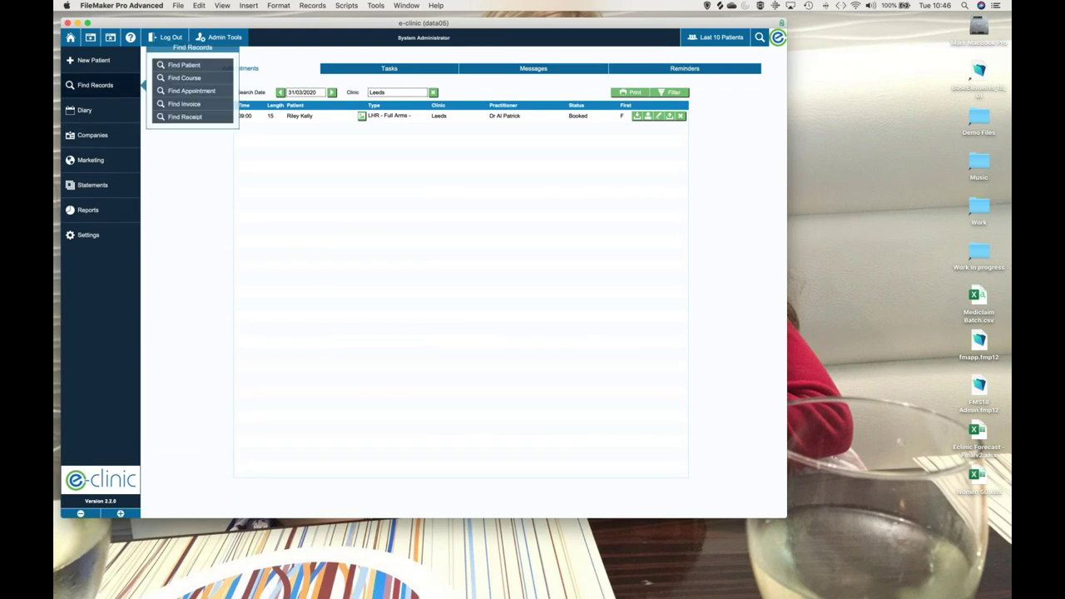
pyautogui.click(183, 101)
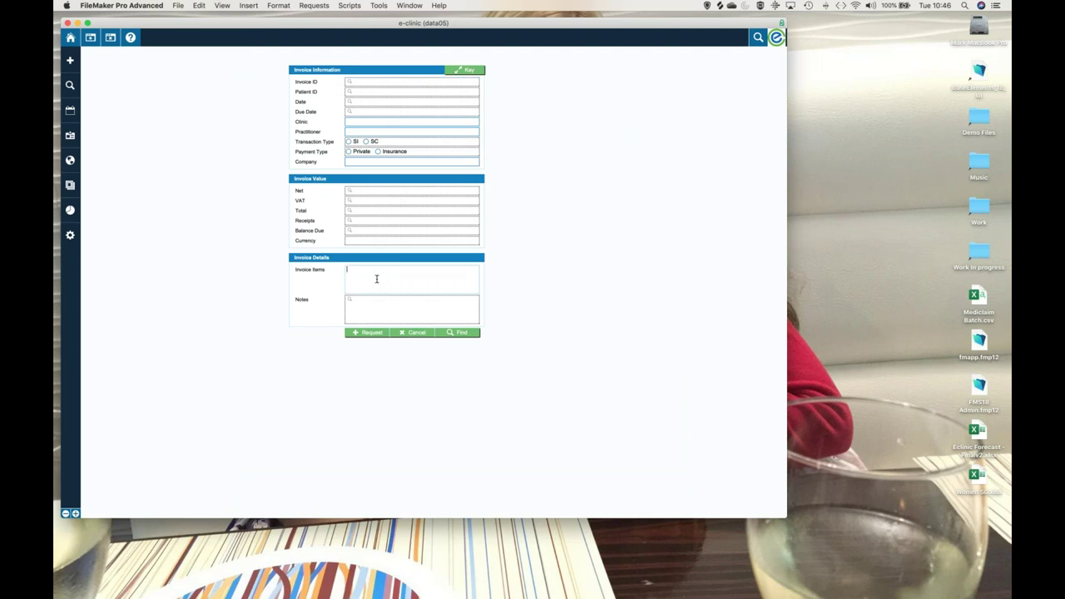
pyautogui.write('agera')
pyautogui.press('Return')
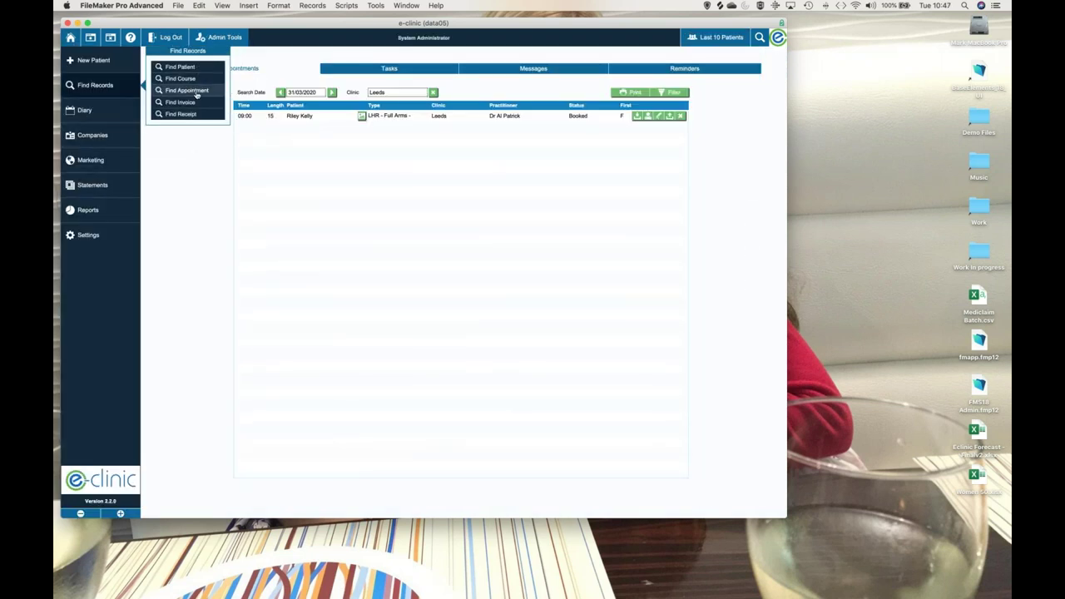
# Step: Search for invoices with the item agera and a date of >31/12/2019
pyautogui.click(192, 105)
pyautogui.click(357, 288)
pyautogui.write('agera')
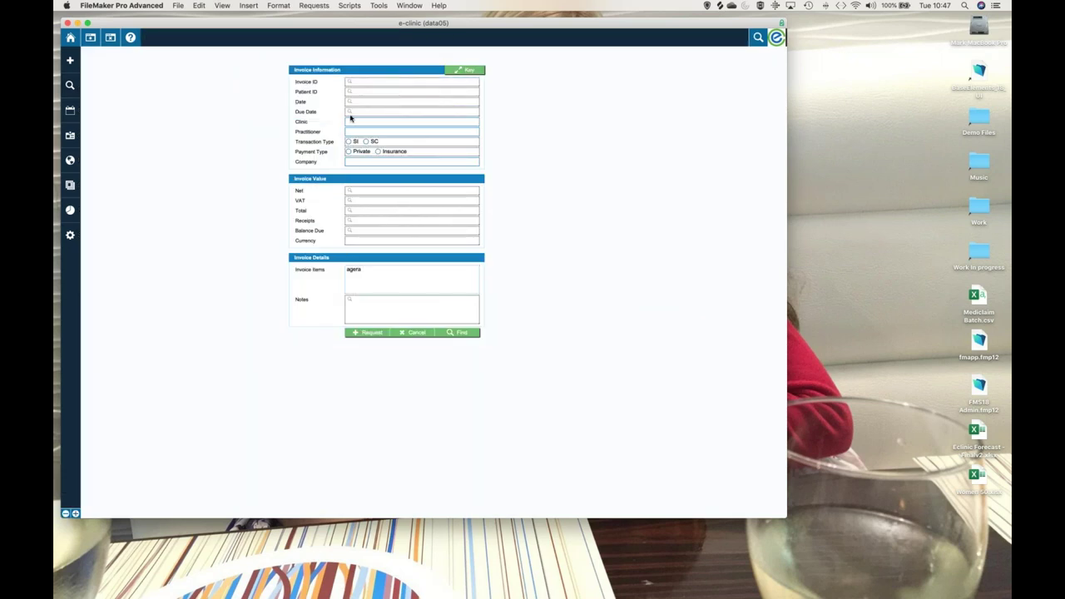
pyautogui.press('Return')
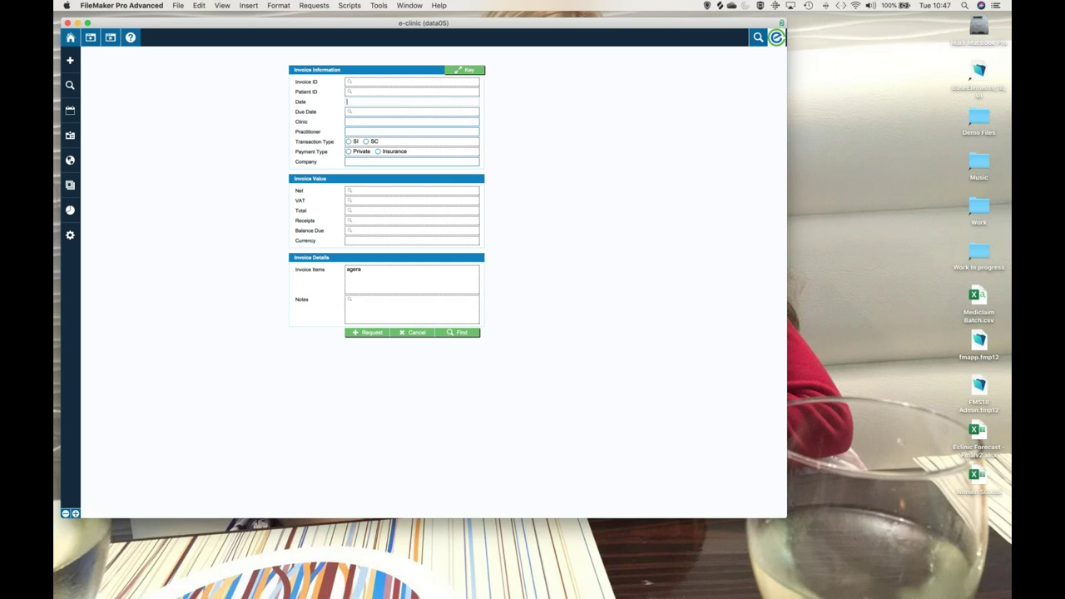
pyautogui.write('>31/12/2019')
pyautogui.click(462, 333)
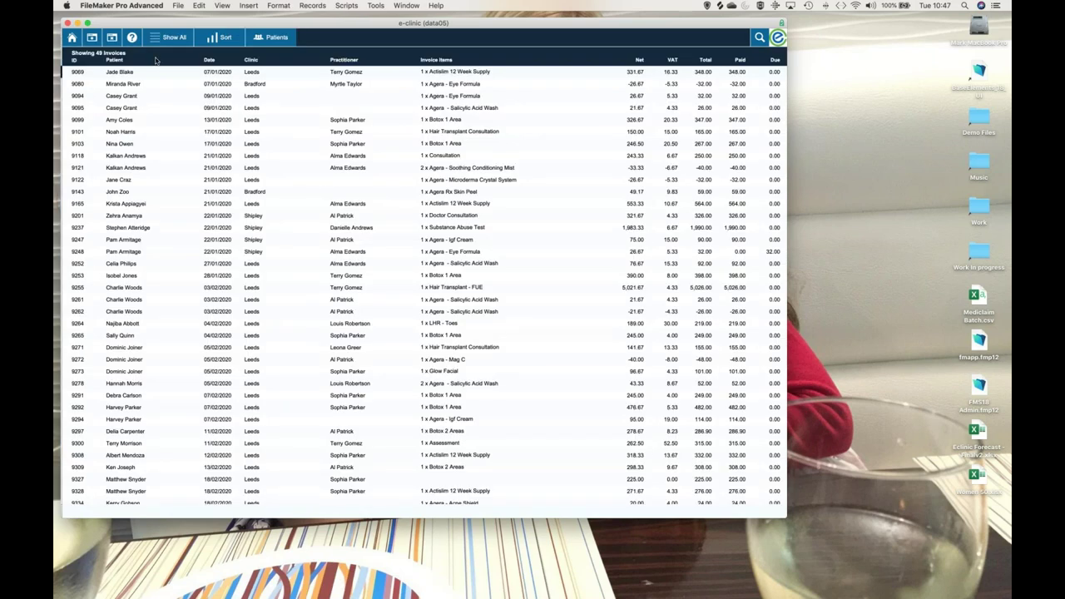
# Step: List the patients on the found invoices and create a Text marketing list named "Agera 2020 Text" from them
pyautogui.click(264, 38)
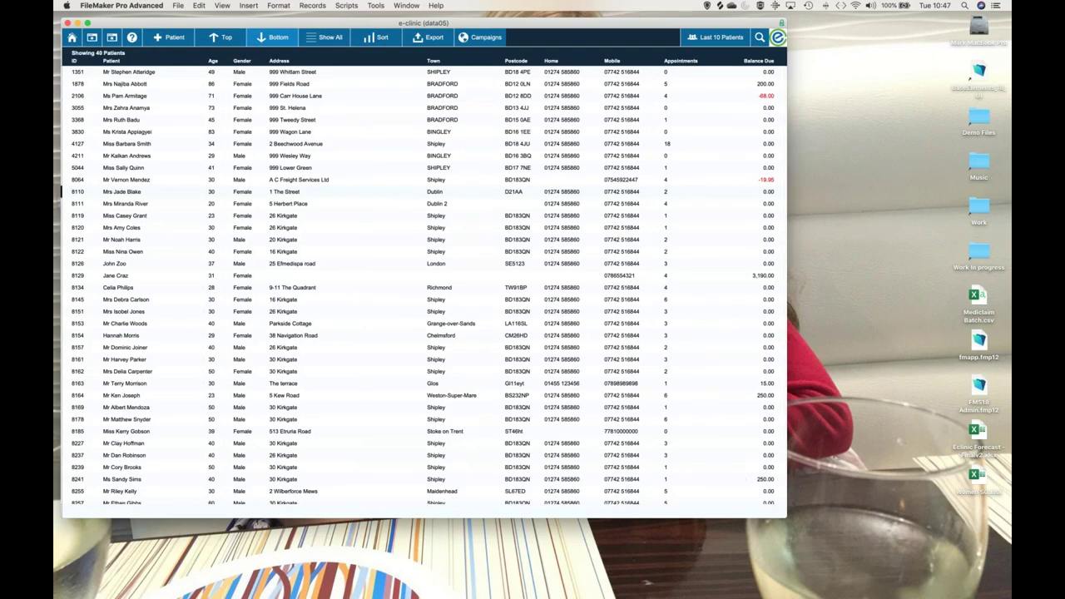
pyautogui.click(476, 42)
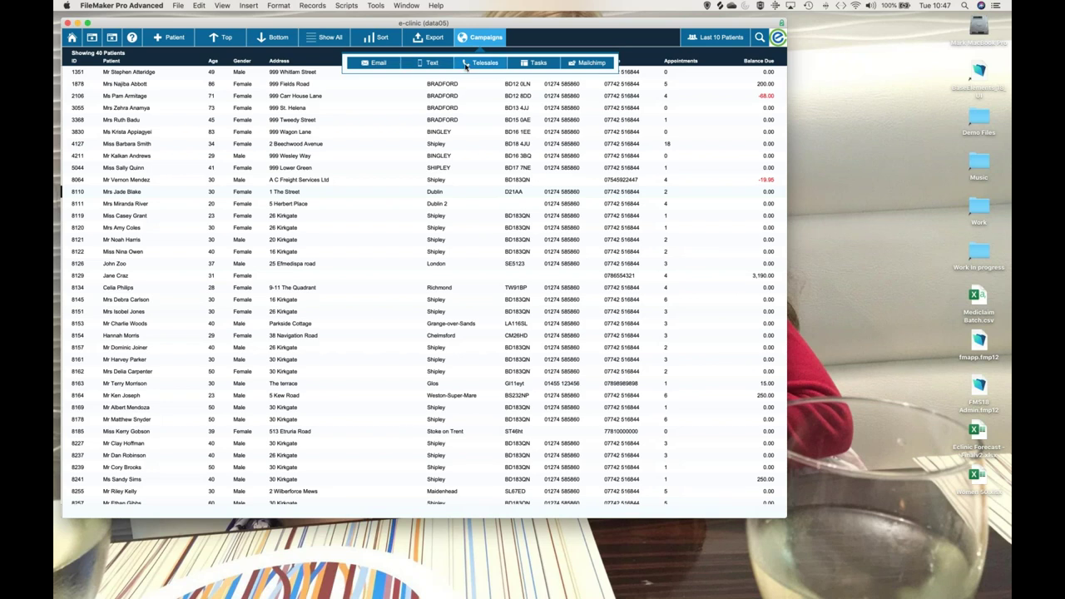
pyautogui.click(432, 62)
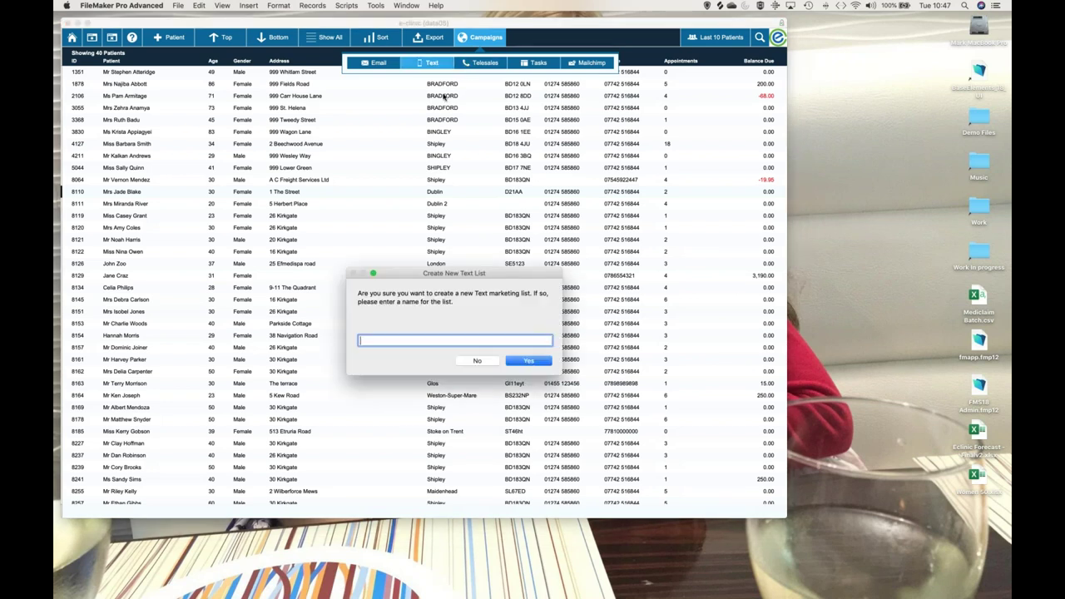
pyautogui.write('Agera 2020 Text')
pyautogui.press('Return')
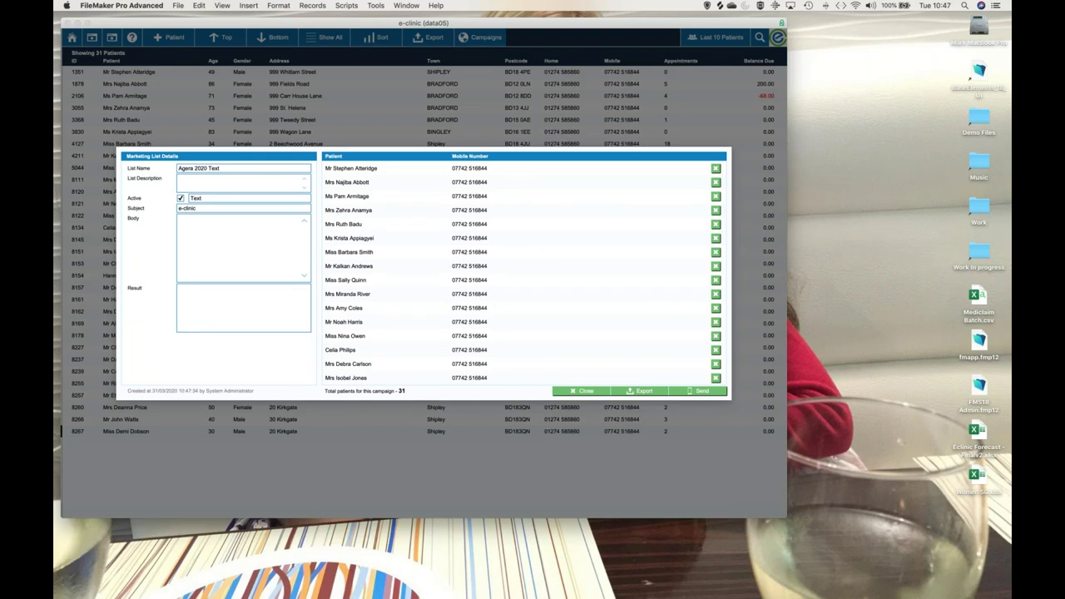
# Step: Look through the patients and mobile numbers in the new Text marketing list and close it without sending
pyautogui.scroll(-5, 539, 351)
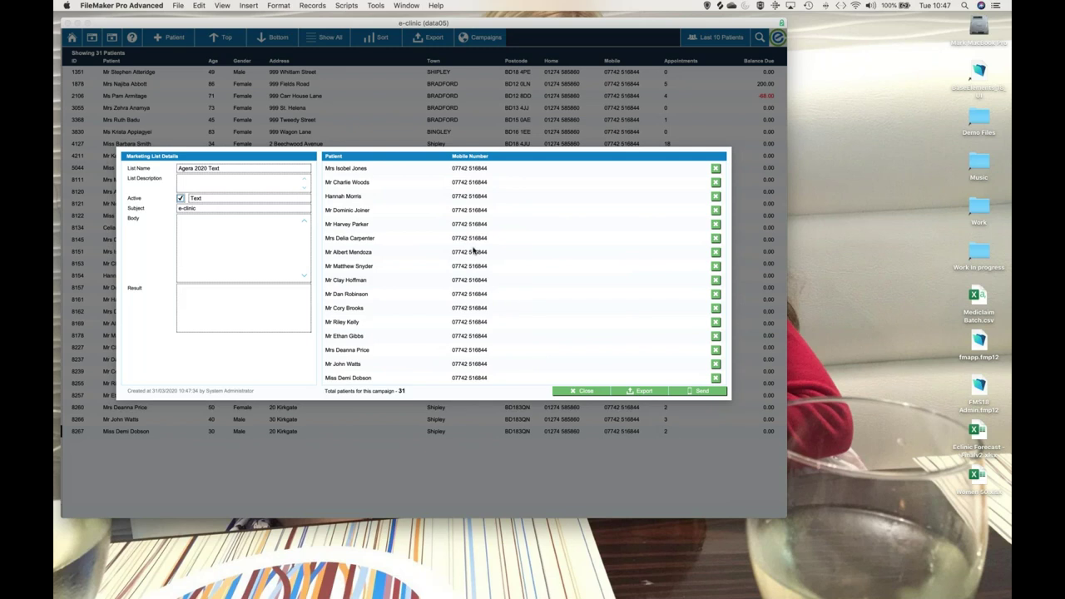
pyautogui.scroll(3, 500, 303)
pyautogui.click(575, 391)
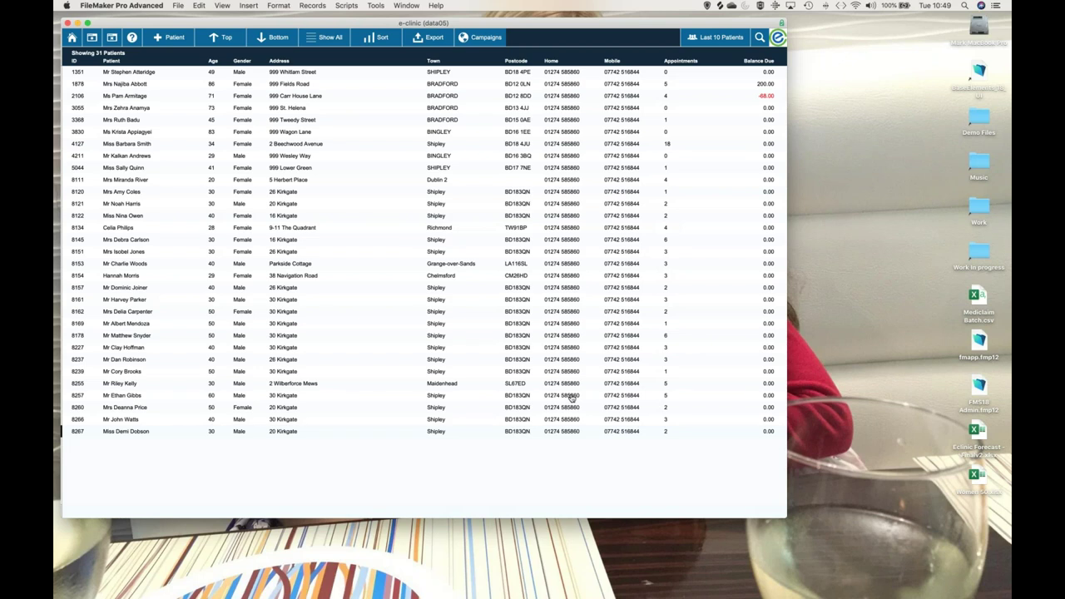
# Step: Search the patient records for females aged 20 and show the campaign options for the found patients
pyautogui.click(72, 39)
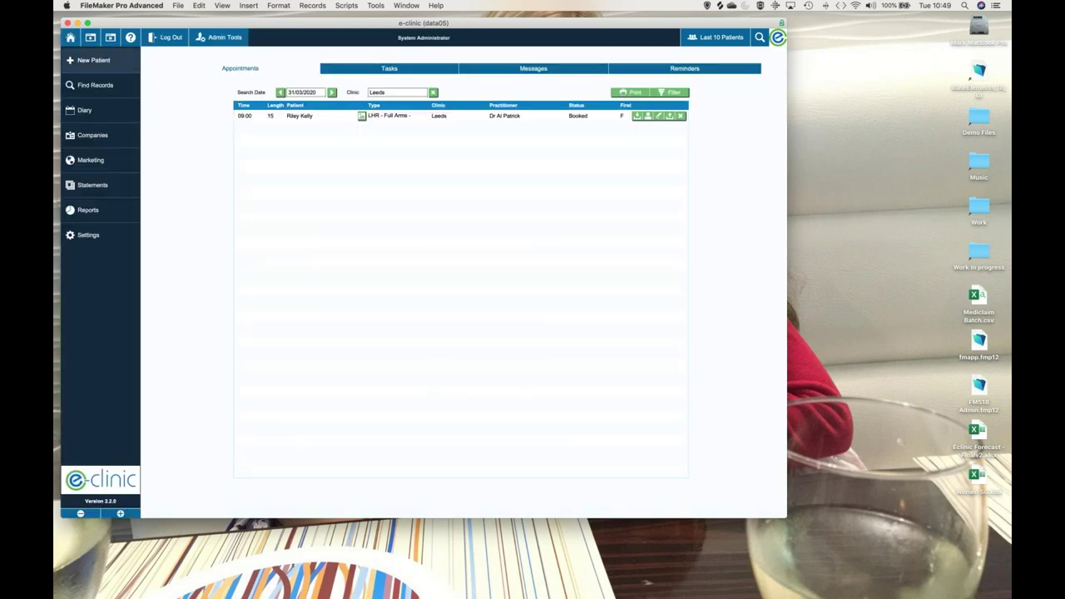
pyautogui.click(83, 85)
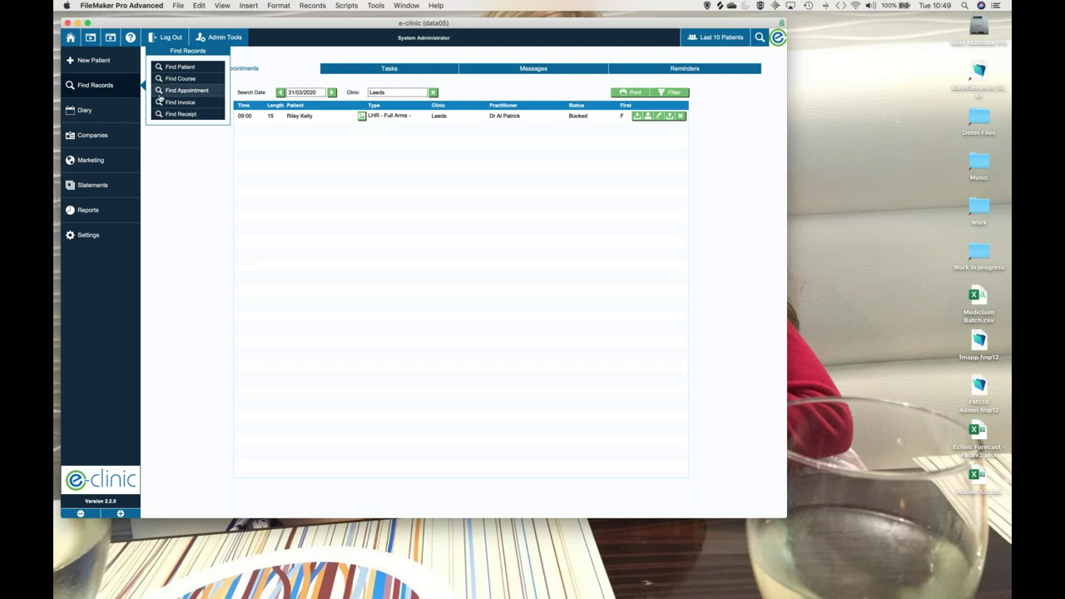
pyautogui.click(174, 67)
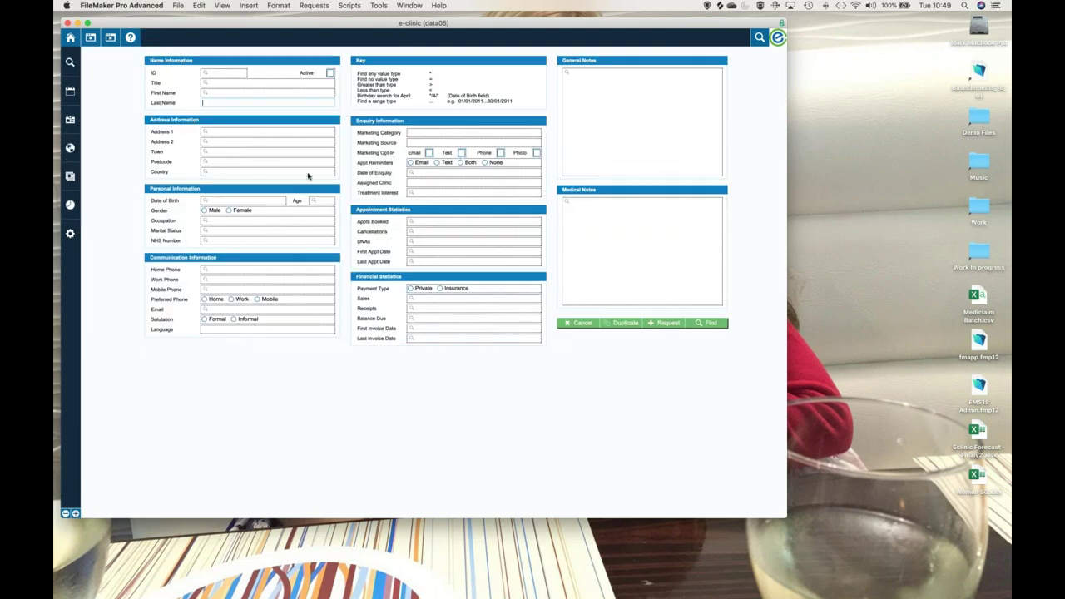
pyautogui.click(246, 210)
pyautogui.click(317, 200)
pyautogui.write('20')
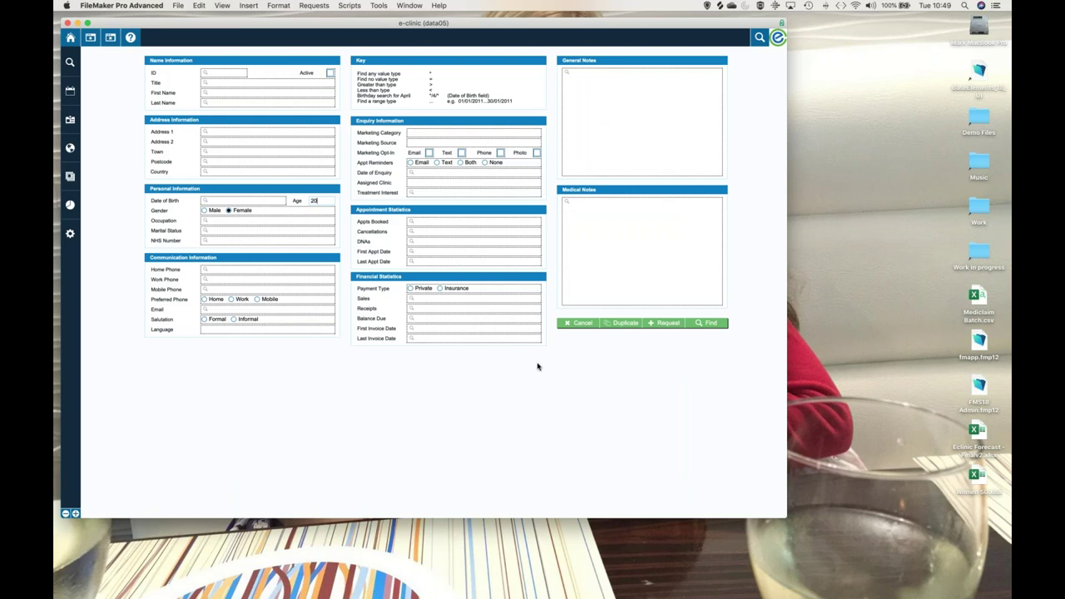
pyautogui.click(704, 324)
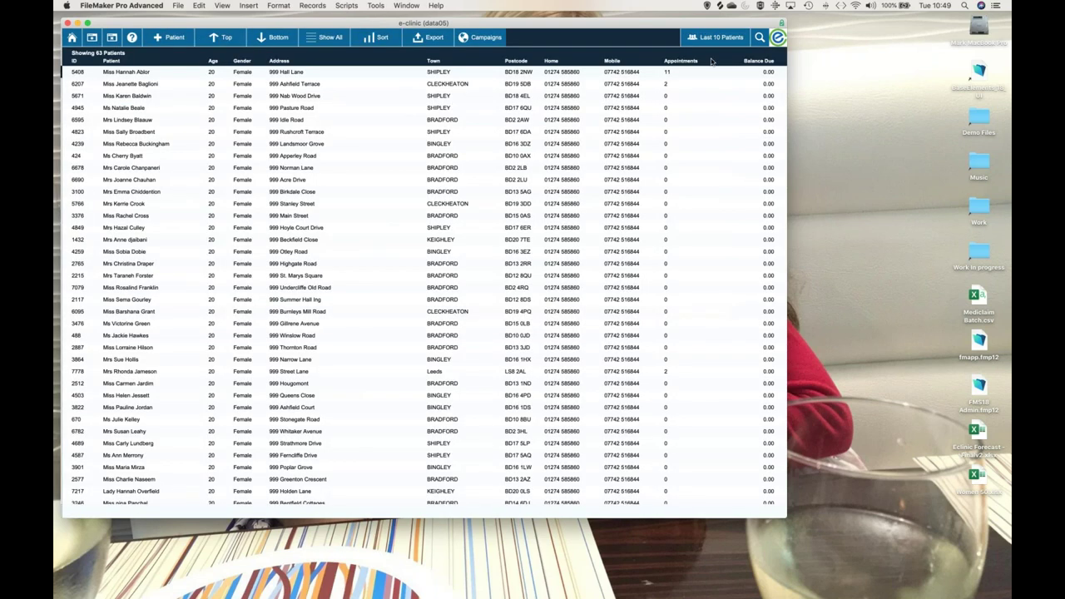
pyautogui.click(486, 38)
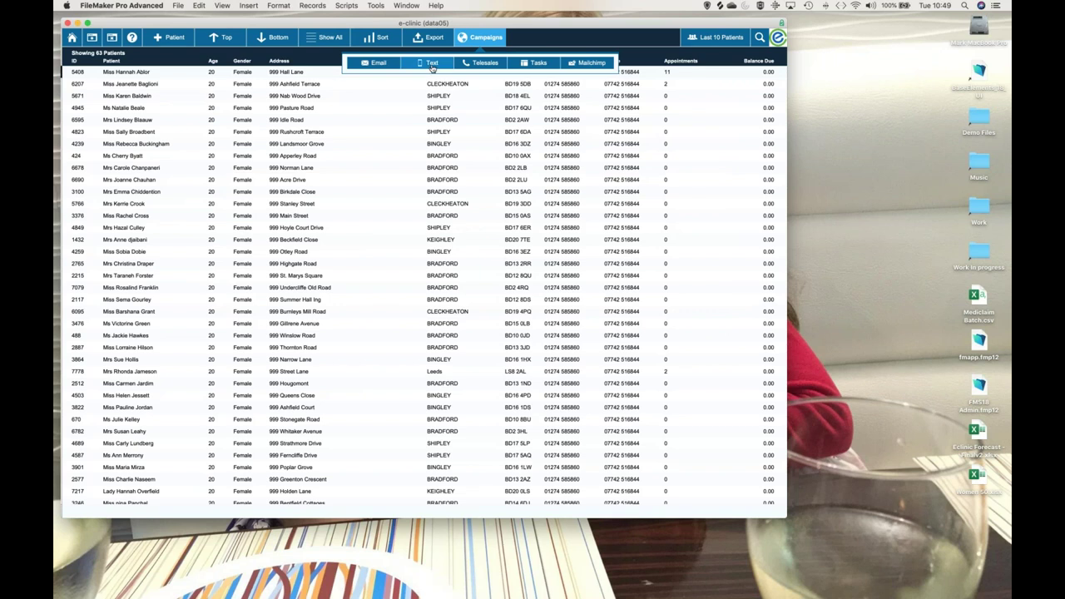
pyautogui.click(376, 66)
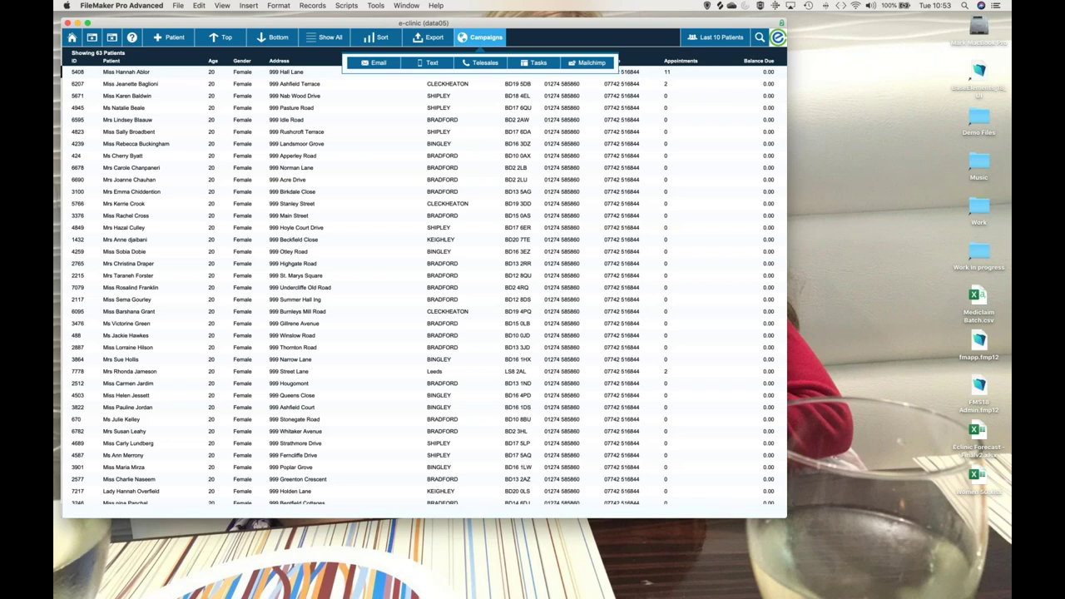
# Step: Search for all patients with any value in the mobile phone field, using * as the criterion
pyautogui.click(71, 38)
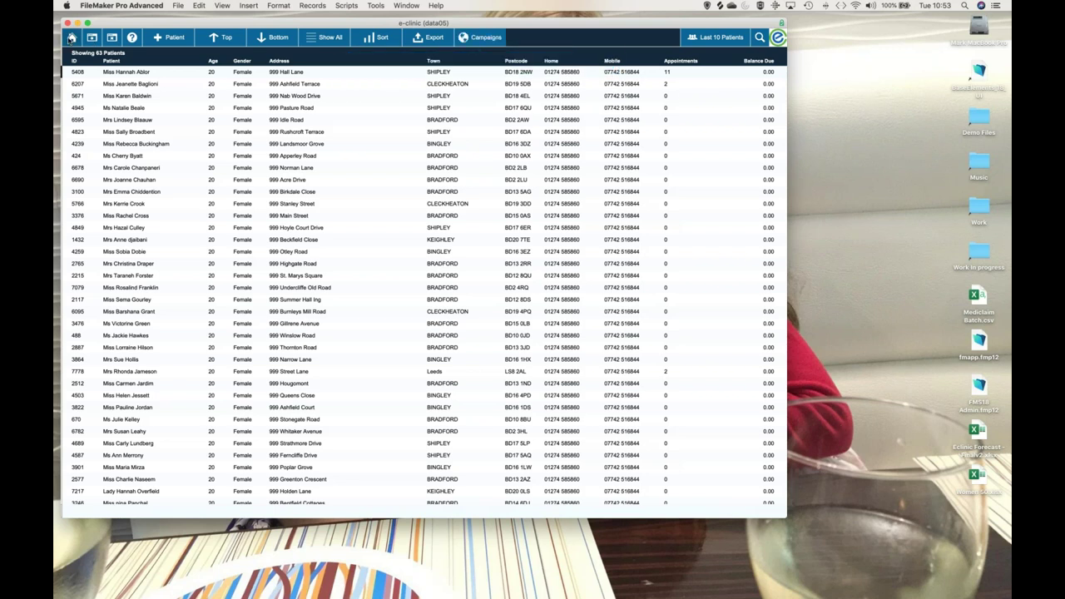
pyautogui.click(94, 85)
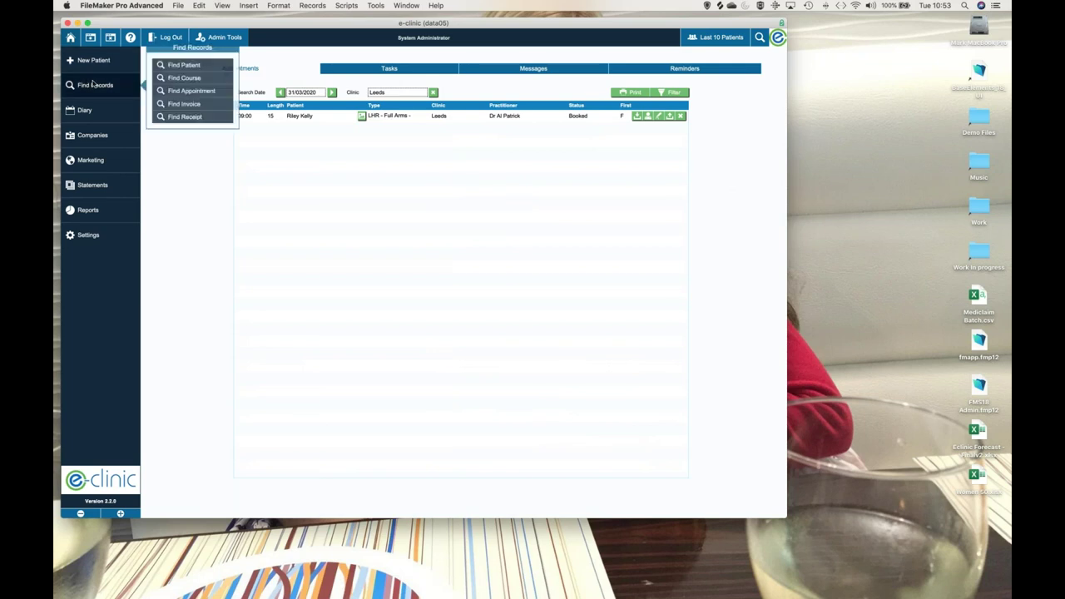
pyautogui.click(191, 70)
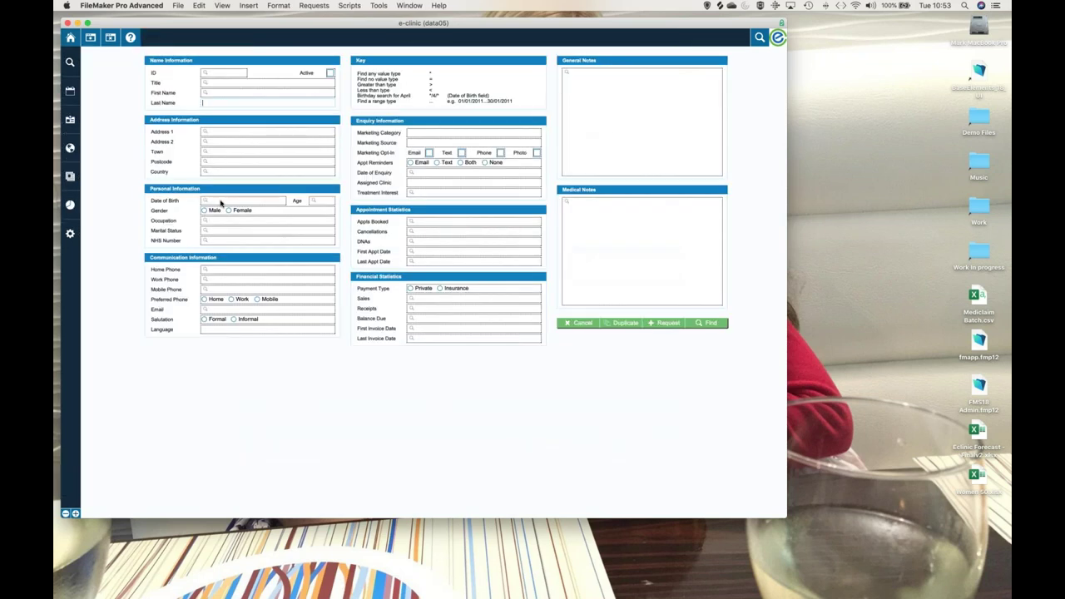
pyautogui.click(217, 288)
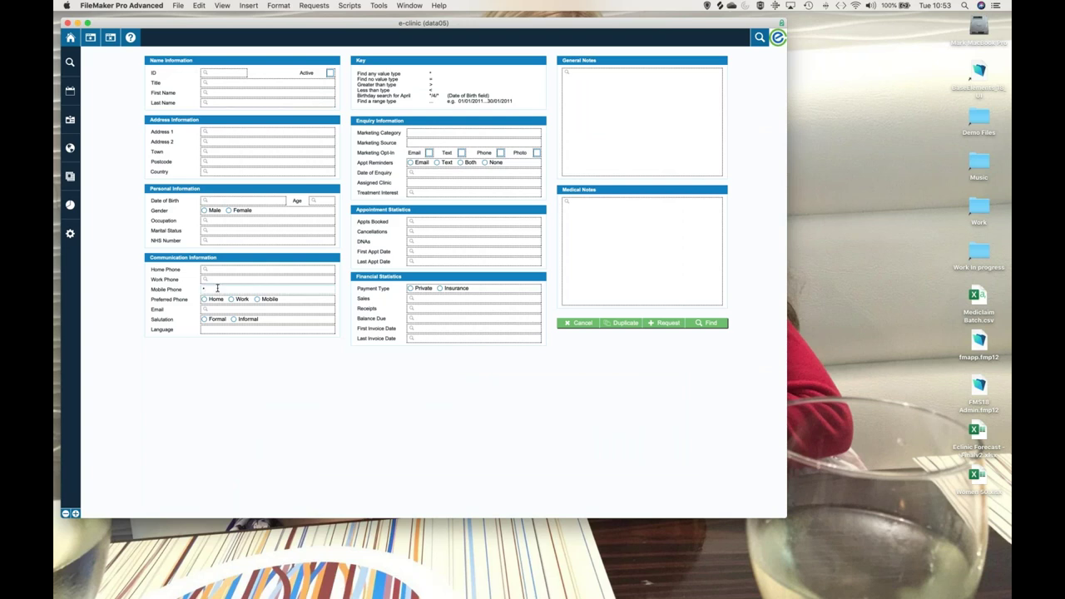
pyautogui.click(701, 326)
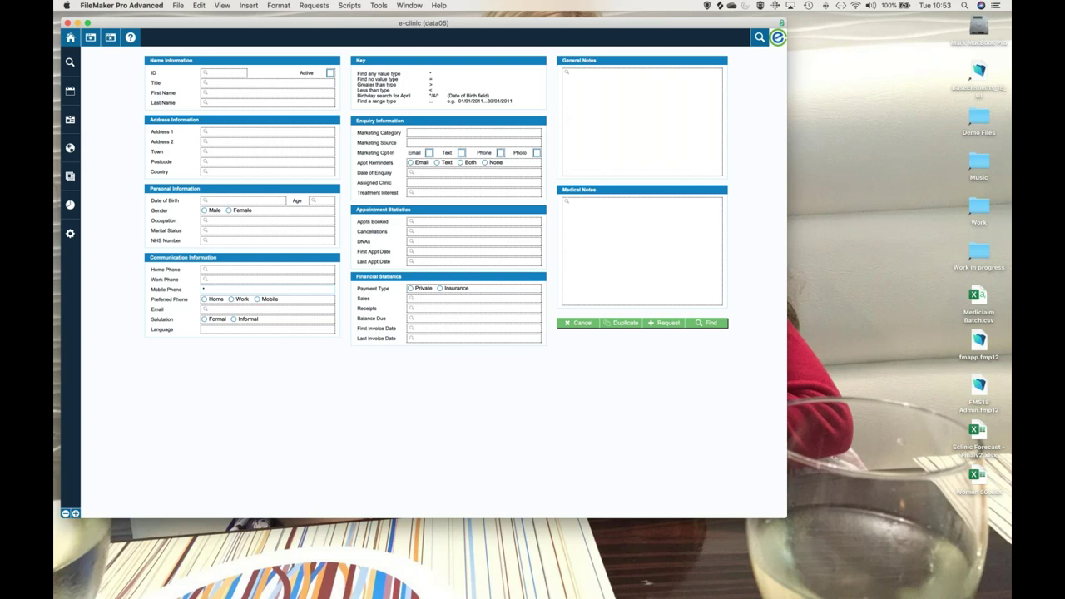
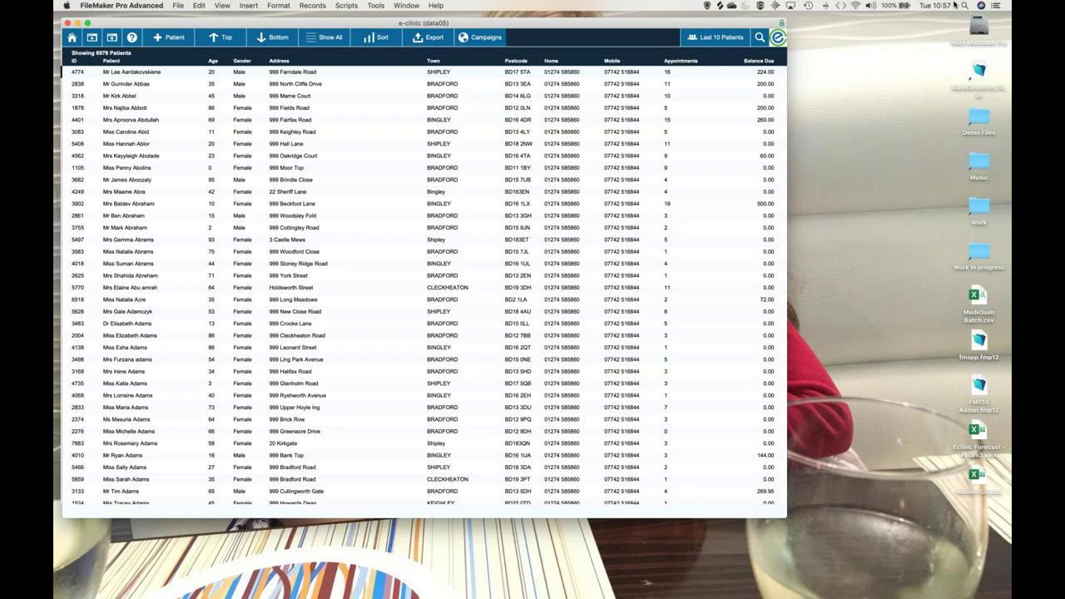
pyautogui.click(936, 5)
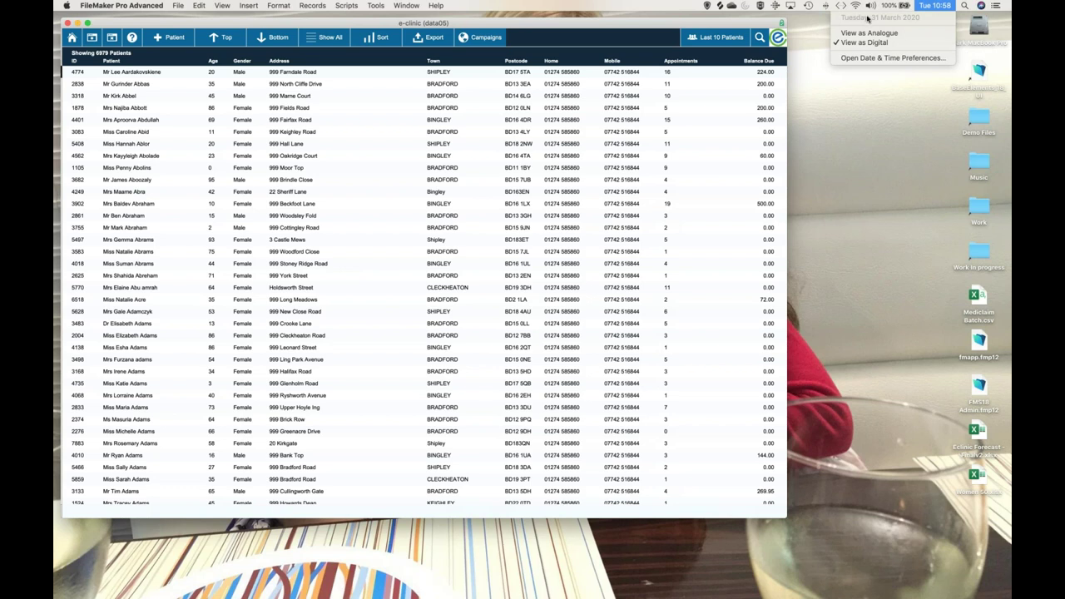
pyautogui.click(899, 115)
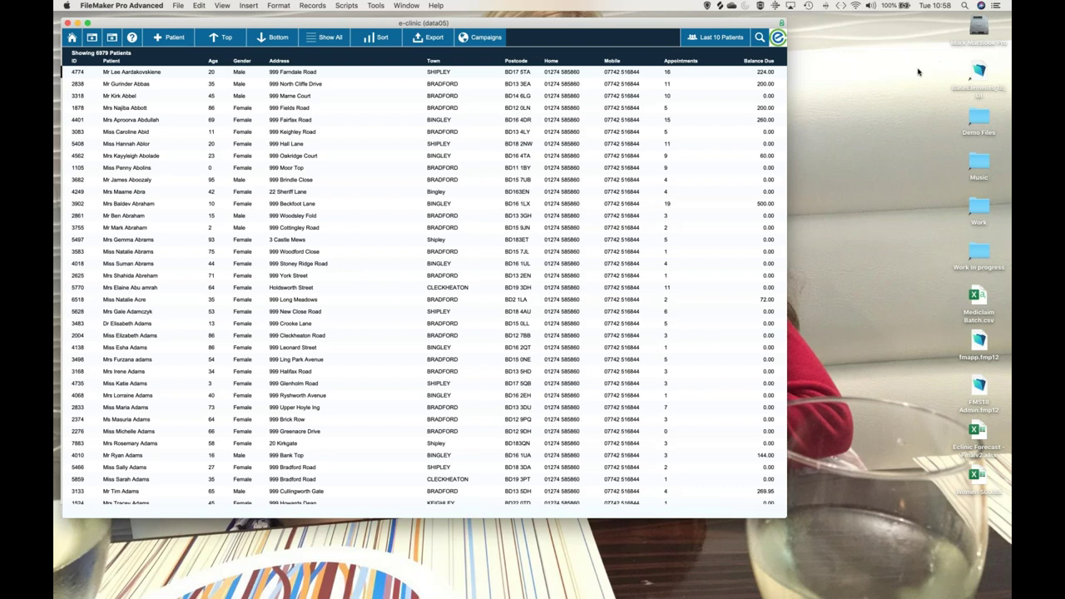
pyautogui.click(782, 70)
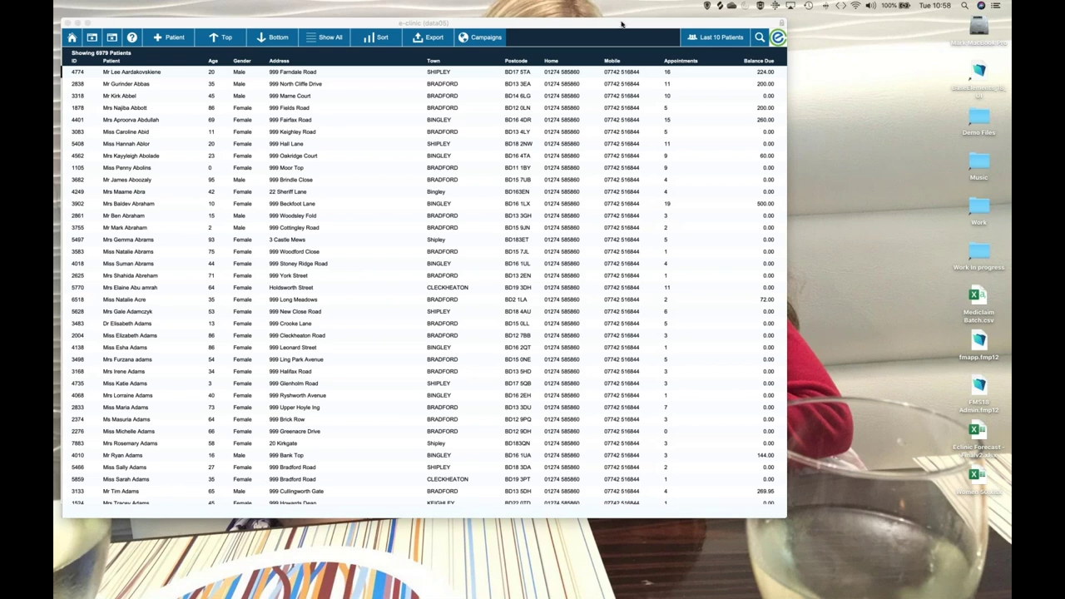
# Step: Switch to Safari and open the e-clinic.co.uk website
pyautogui.moveTo(481, 592)
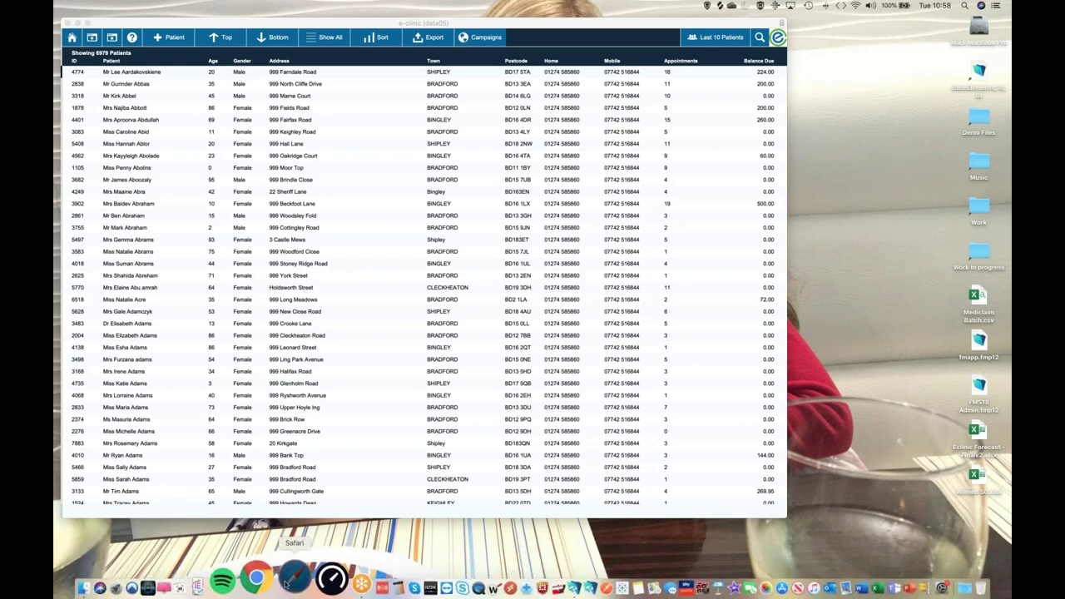
pyautogui.click(296, 587)
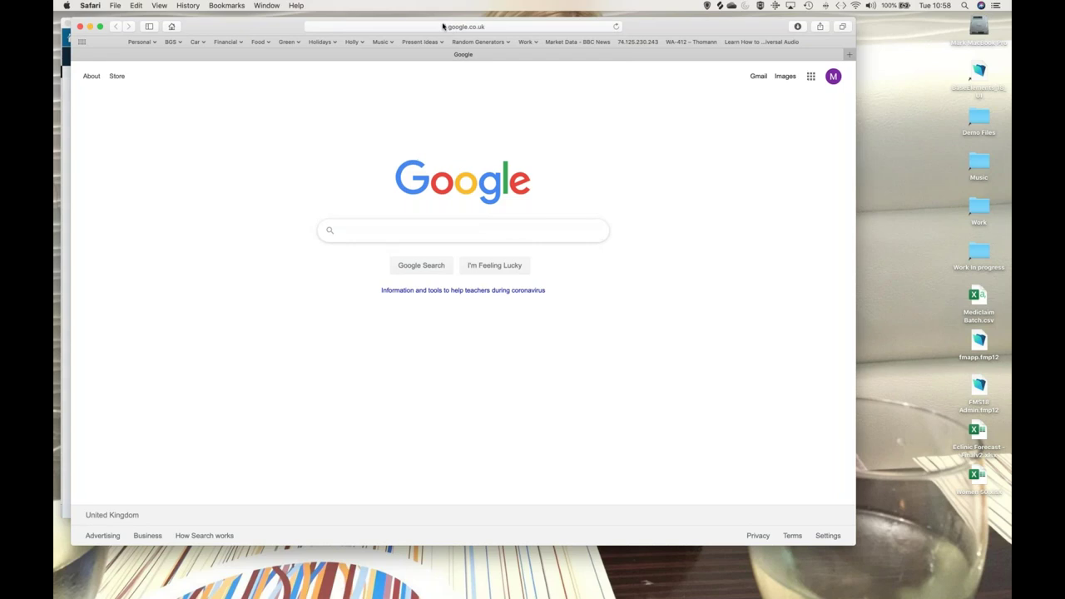
pyautogui.press('super+l')
pyautogui.write('e-clinic')
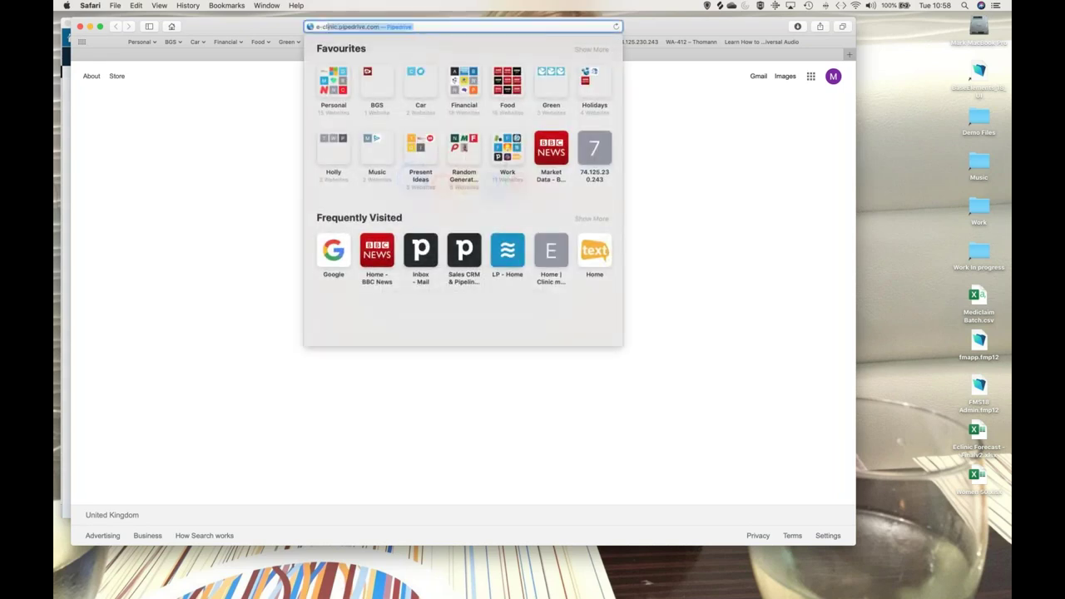
pyautogui.press('BackSpace')
pyautogui.write('clinic.')
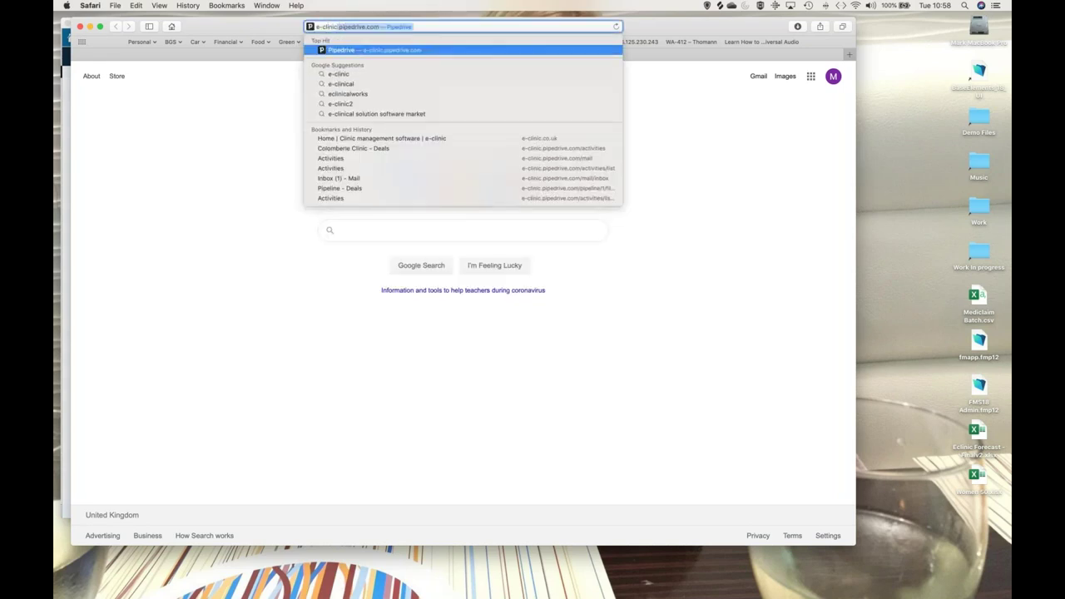
pyautogui.press('Return')
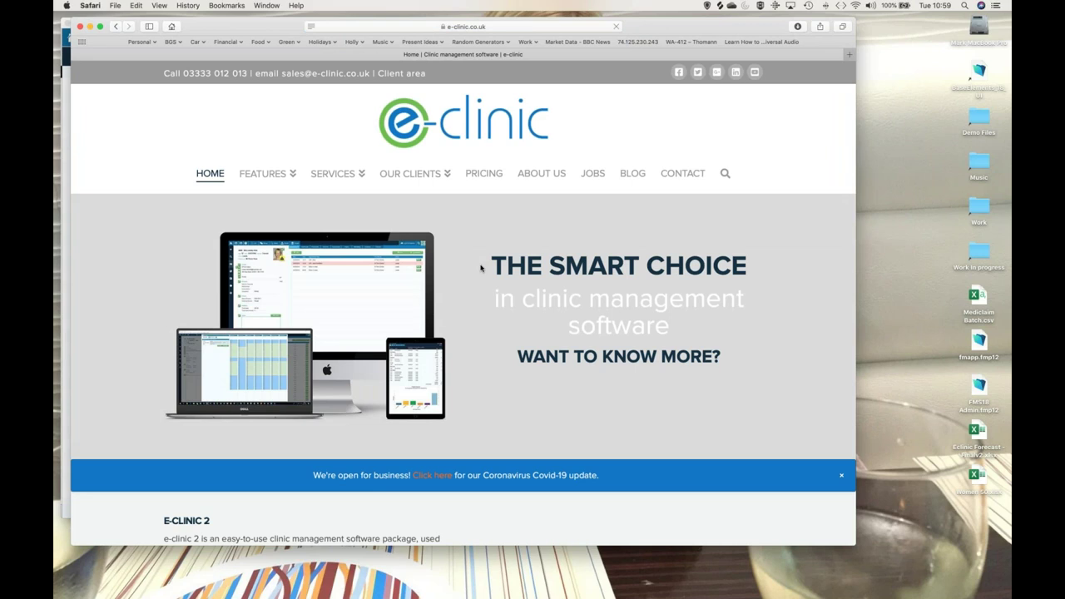
# Step: Find the Videos links in the home page's footer and open the Training tutorials page
pyautogui.scroll(-20, 480, 269)
pyautogui.scroll(12, 481, 268)
pyautogui.scroll(-15, 481, 268)
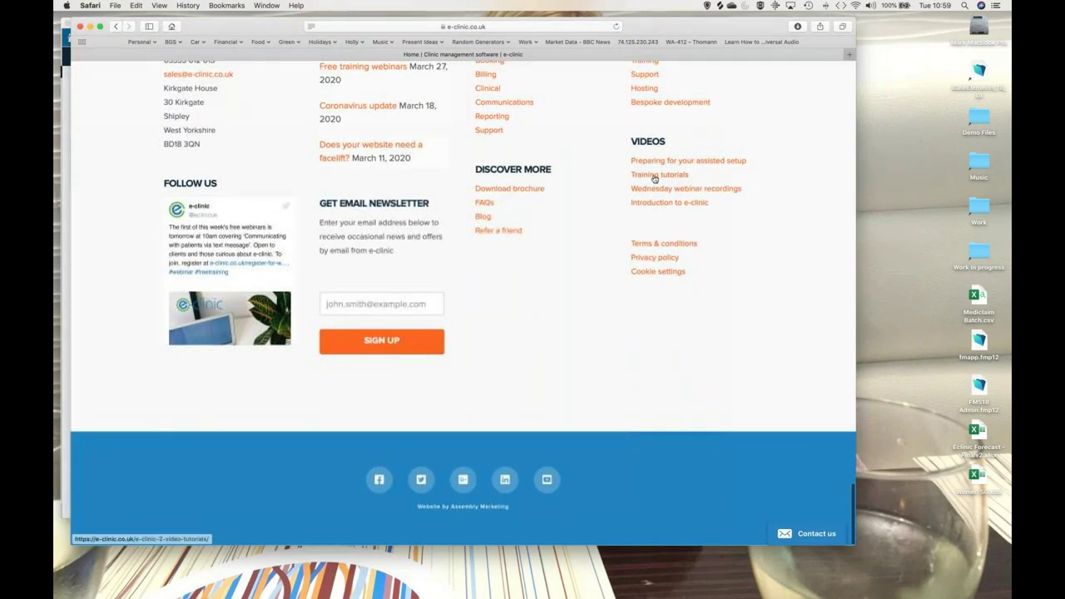
pyautogui.click(655, 176)
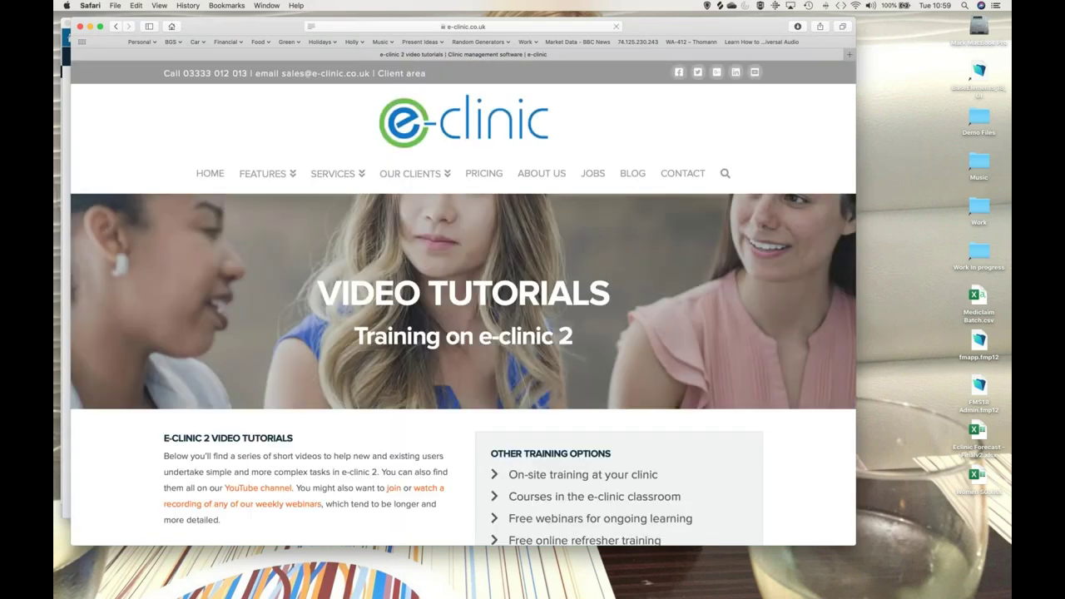
# Step: Look through the e-clinic 2 video tutorials page to see which topics the training videos cover
pyautogui.scroll(-15, 463, 303)
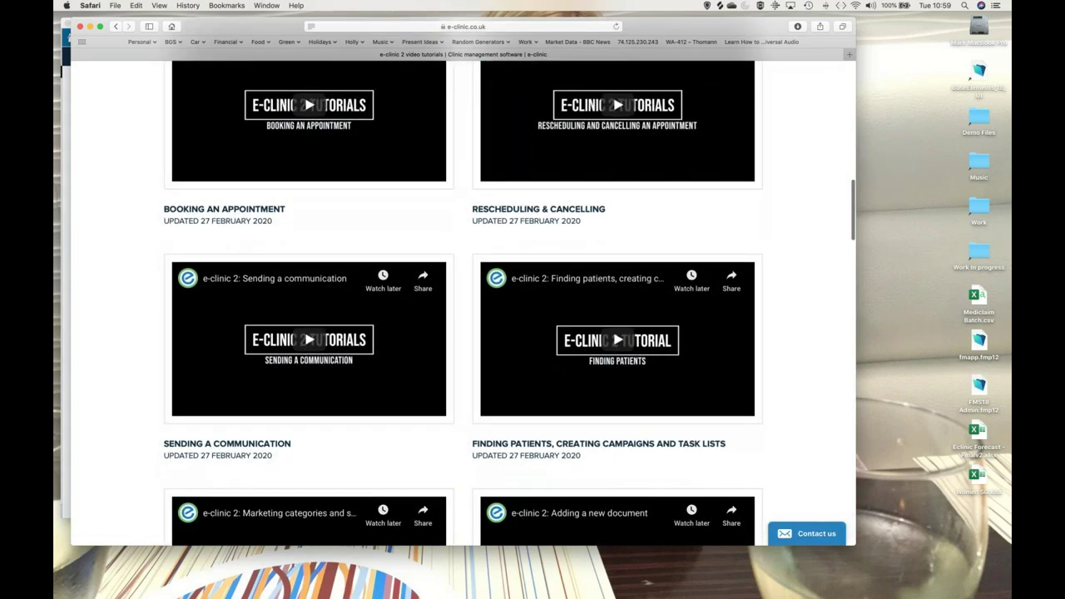
pyautogui.scroll(-3, 463, 303)
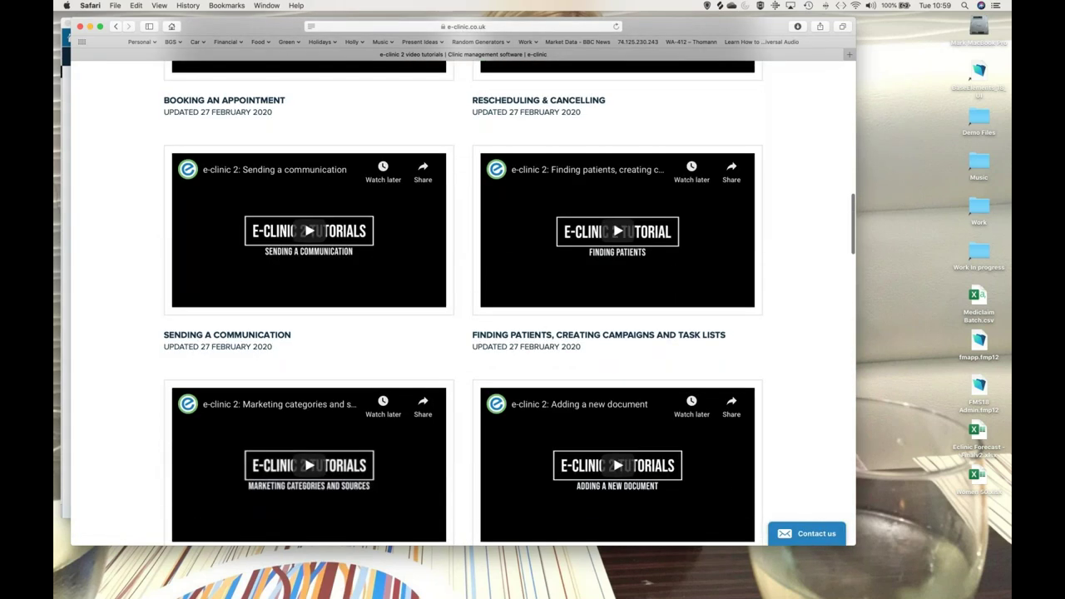
pyautogui.scroll(-15, 463, 303)
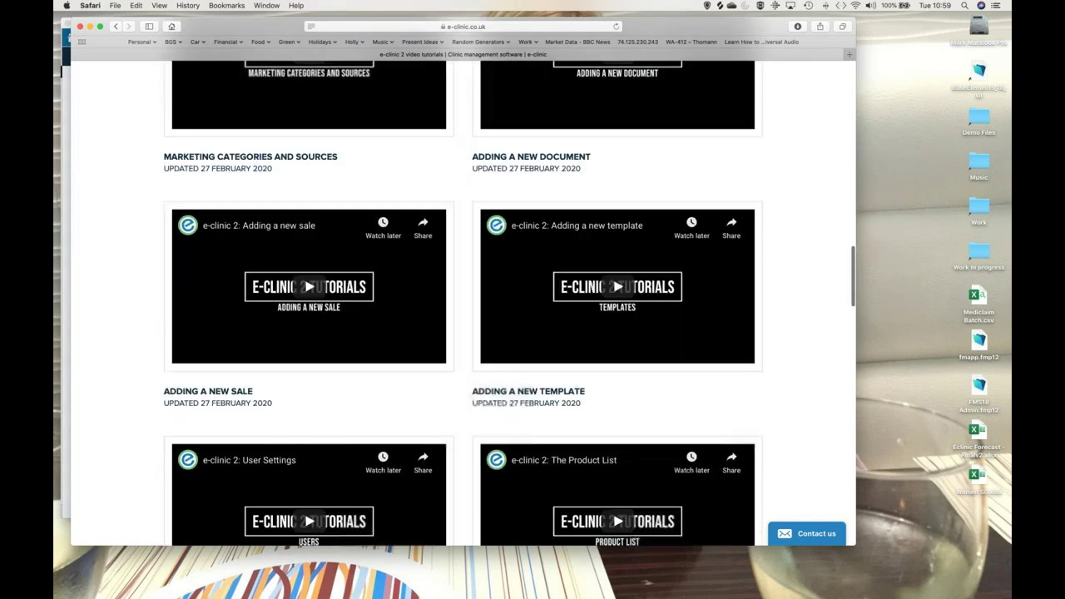
pyautogui.scroll(-20, 462, 302)
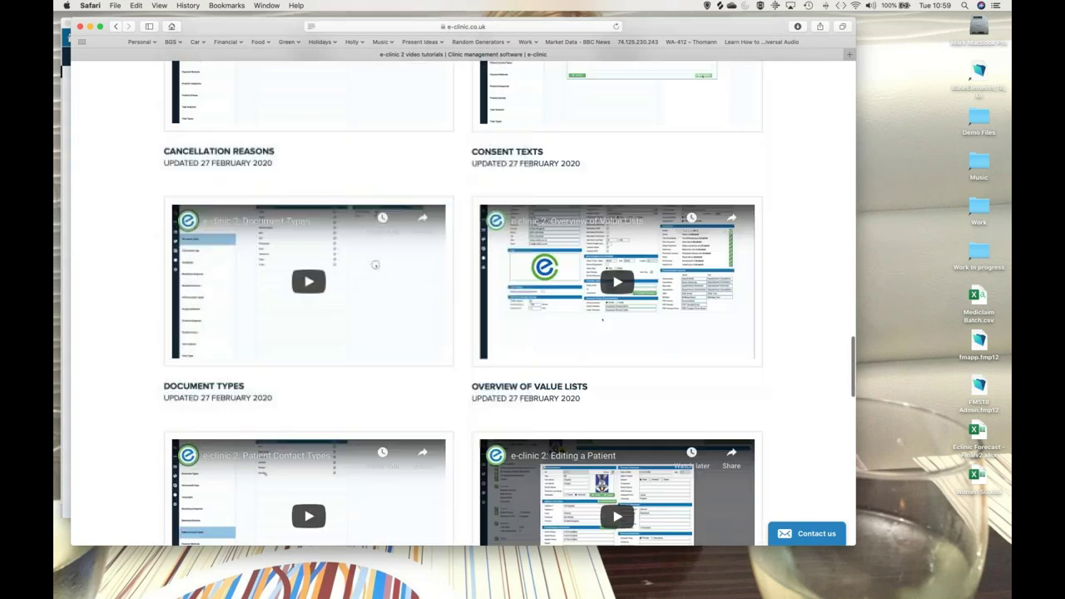
pyautogui.scroll(-12, 462, 303)
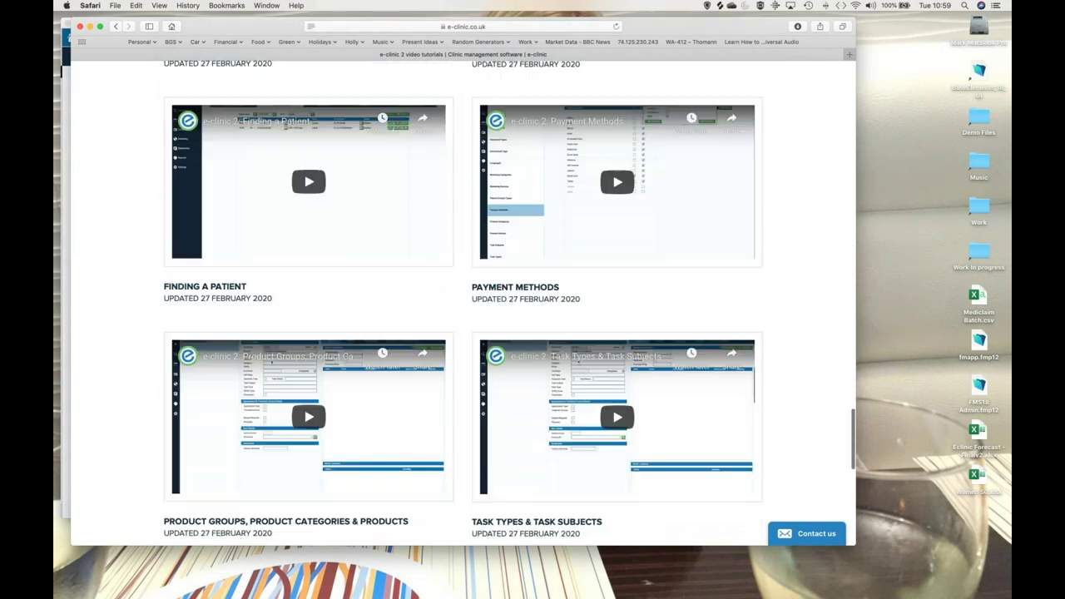
pyautogui.scroll(-3, 462, 303)
pyautogui.scroll(20, 463, 303)
pyautogui.scroll(20, 463, 303)
pyautogui.scroll(-20, 463, 303)
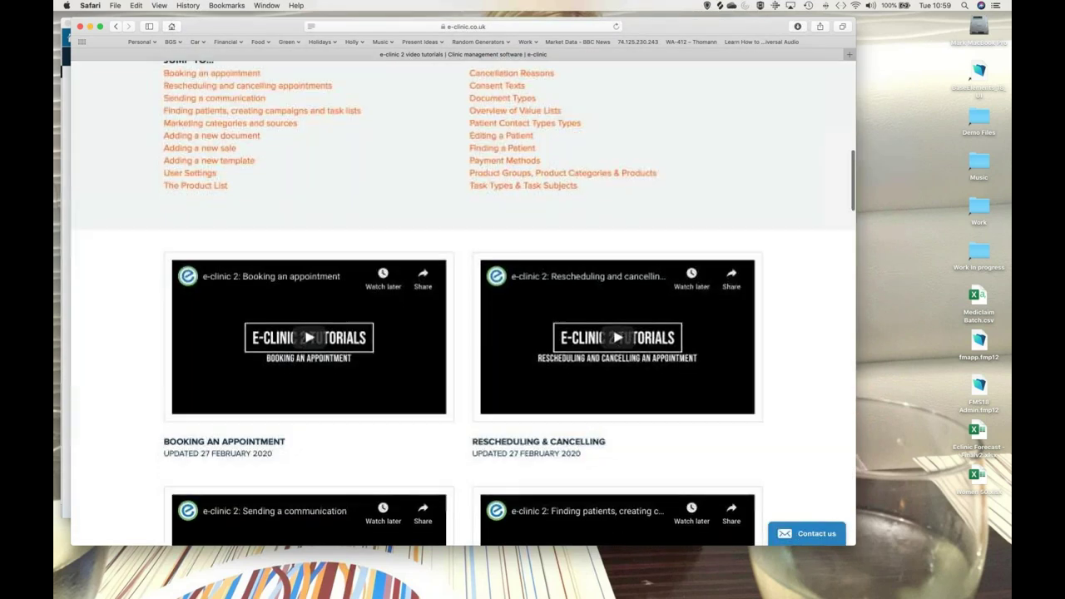
# Step: Browse the individual tutorial videos below the topic links, from Booking an appointment down to Cancellation Reasons and Consent Texts
pyautogui.scroll(-7, 462, 303)
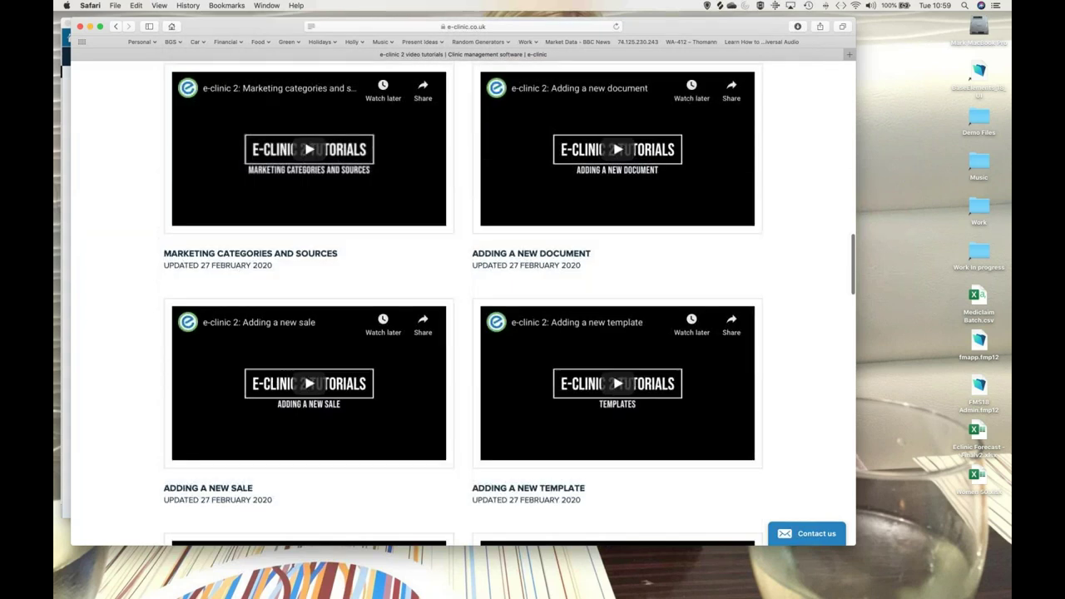
pyautogui.scroll(-3, 463, 303)
pyautogui.scroll(-5, 463, 303)
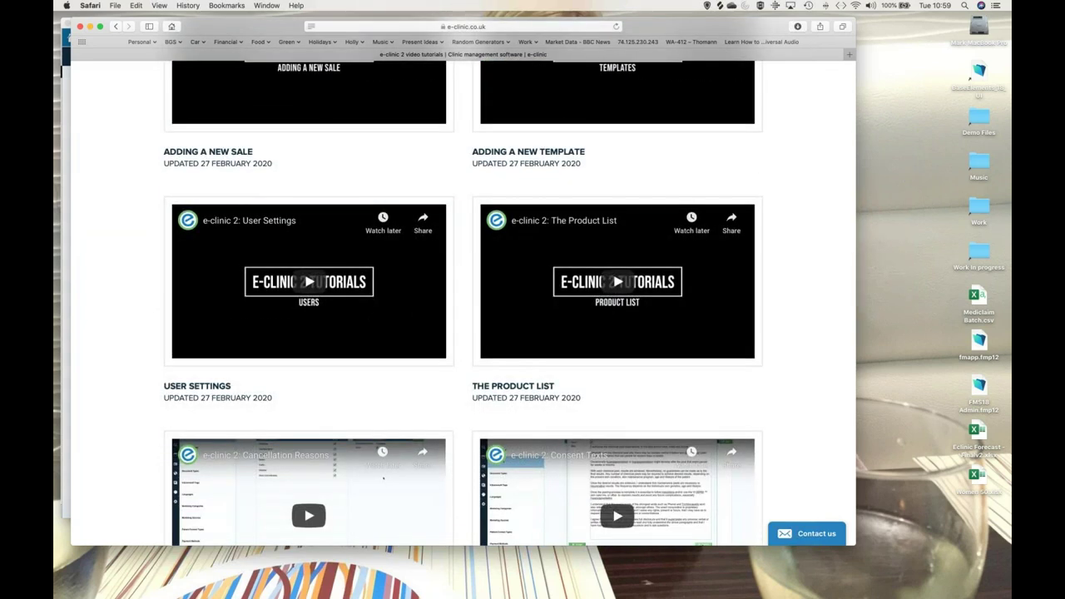
pyautogui.scroll(-5, 654, 175)
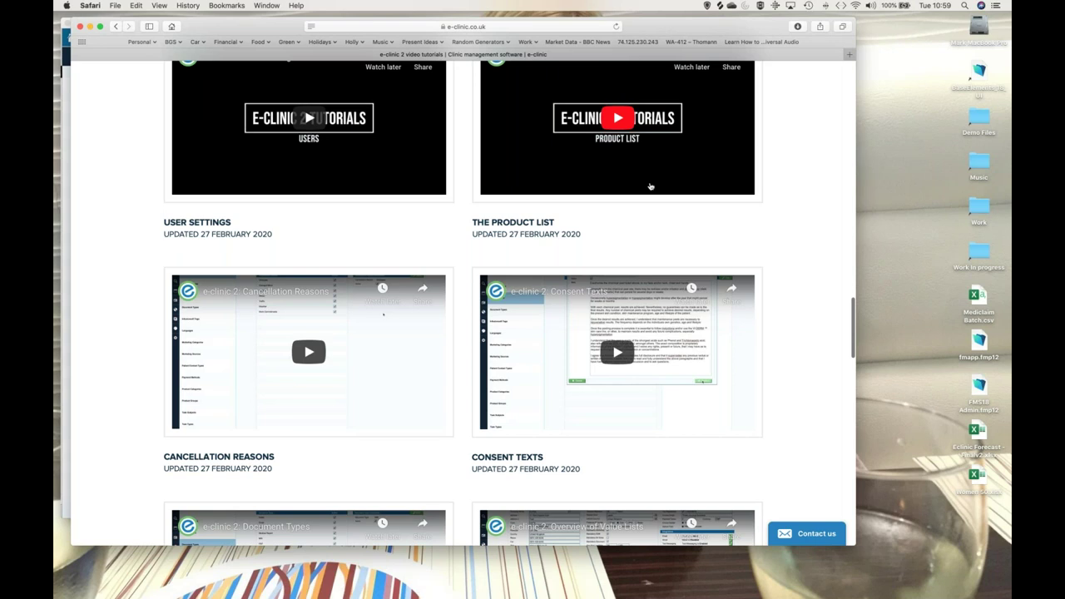
pyautogui.scroll(1, 651, 187)
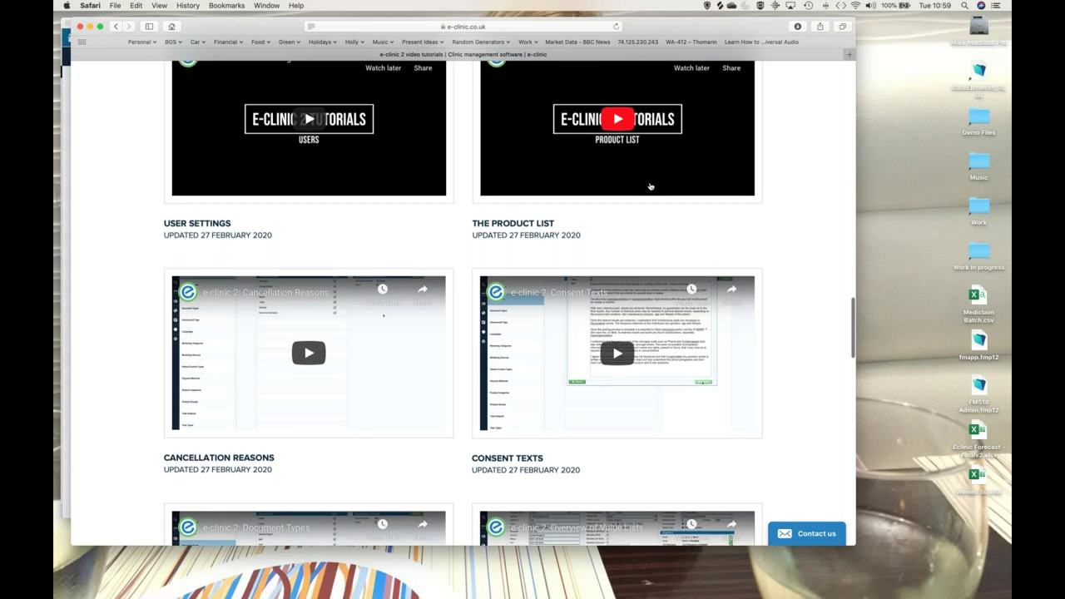
pyautogui.scroll(1, 651, 186)
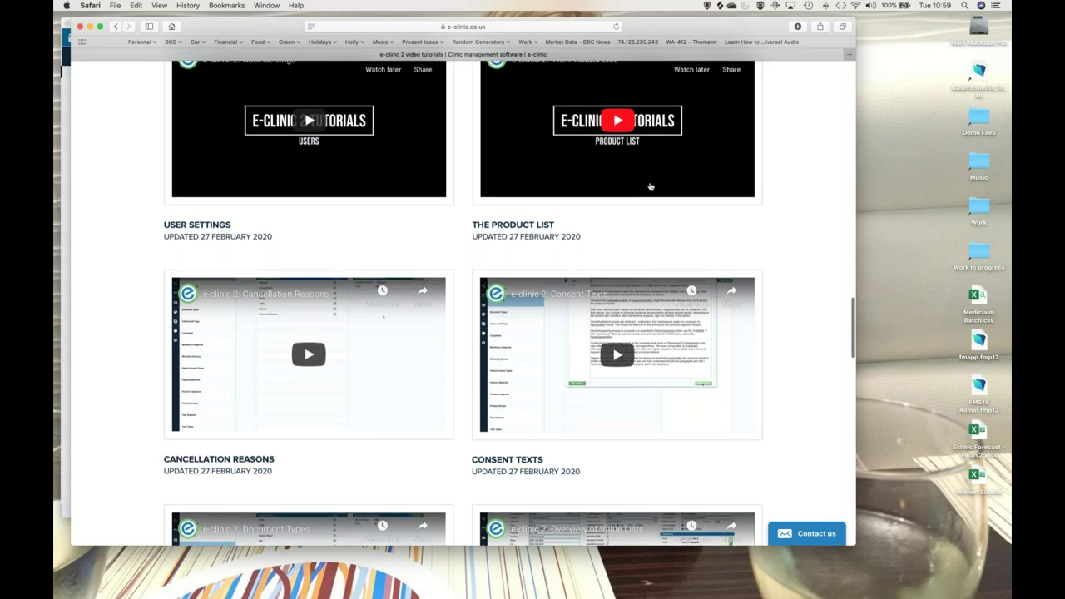
pyautogui.scroll(1, 651, 187)
pyautogui.scroll(1, 651, 187)
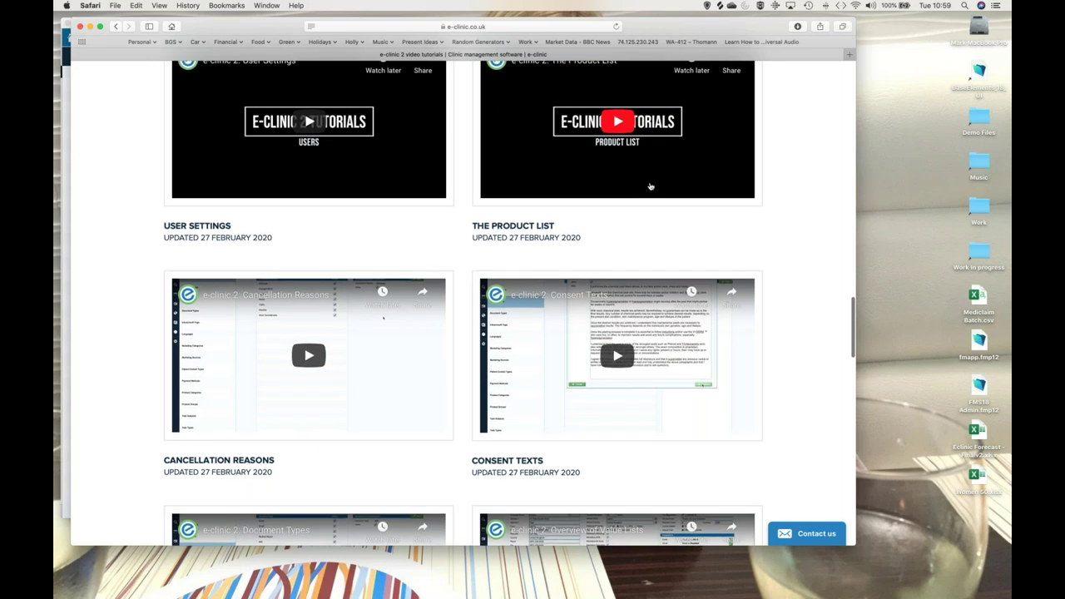